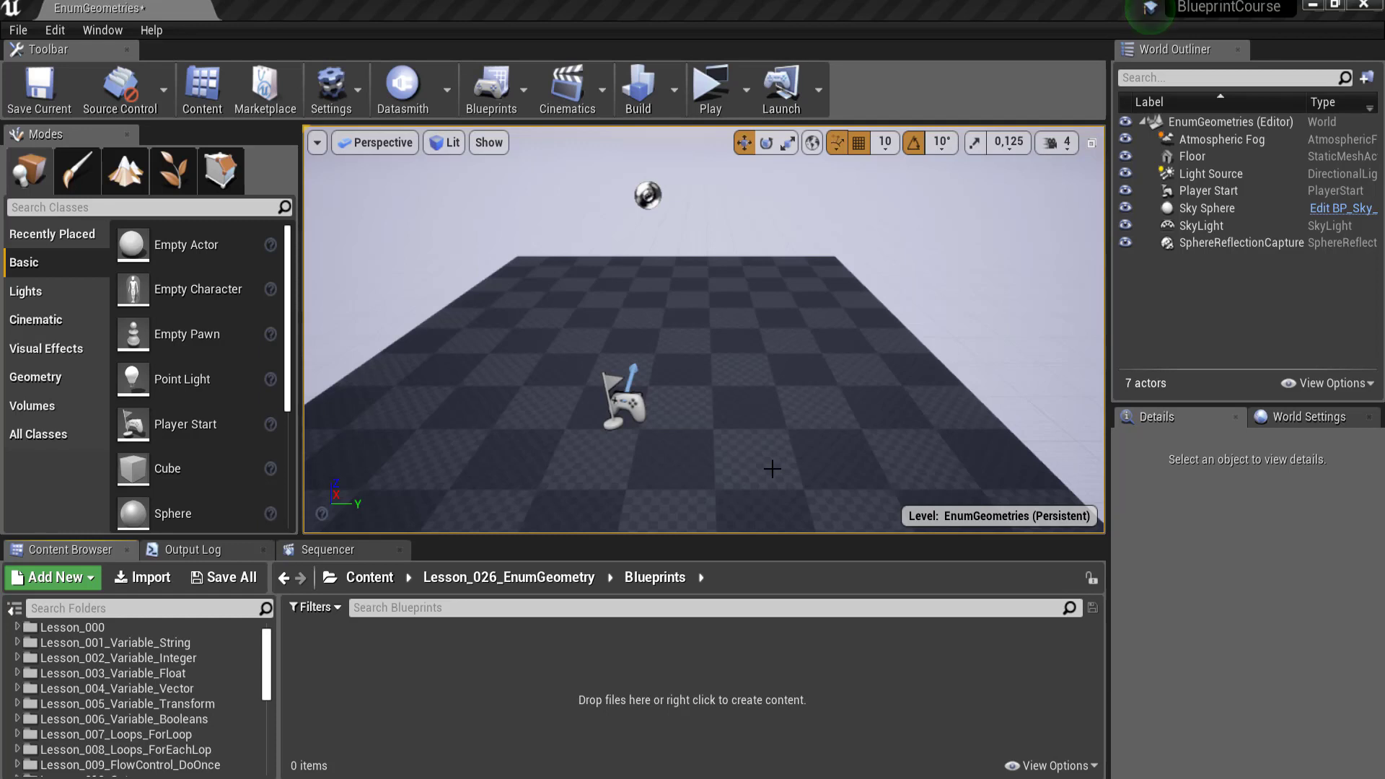
Enlarge the Content Browser and reveal the Lesson_026_EnumGeometry > Blueprints folder in the folder tree
drag(707, 537, 738, 464)
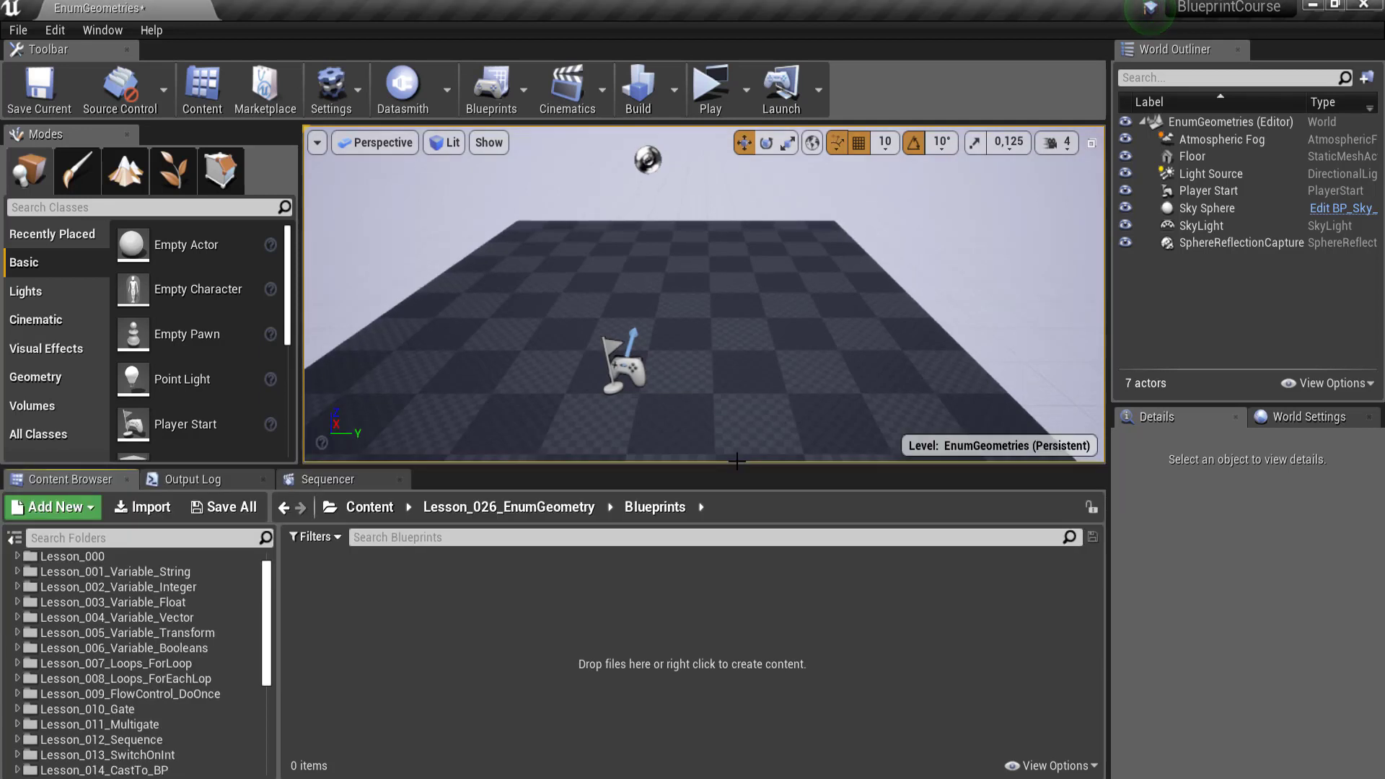
scroll(134, 713, down, 5)
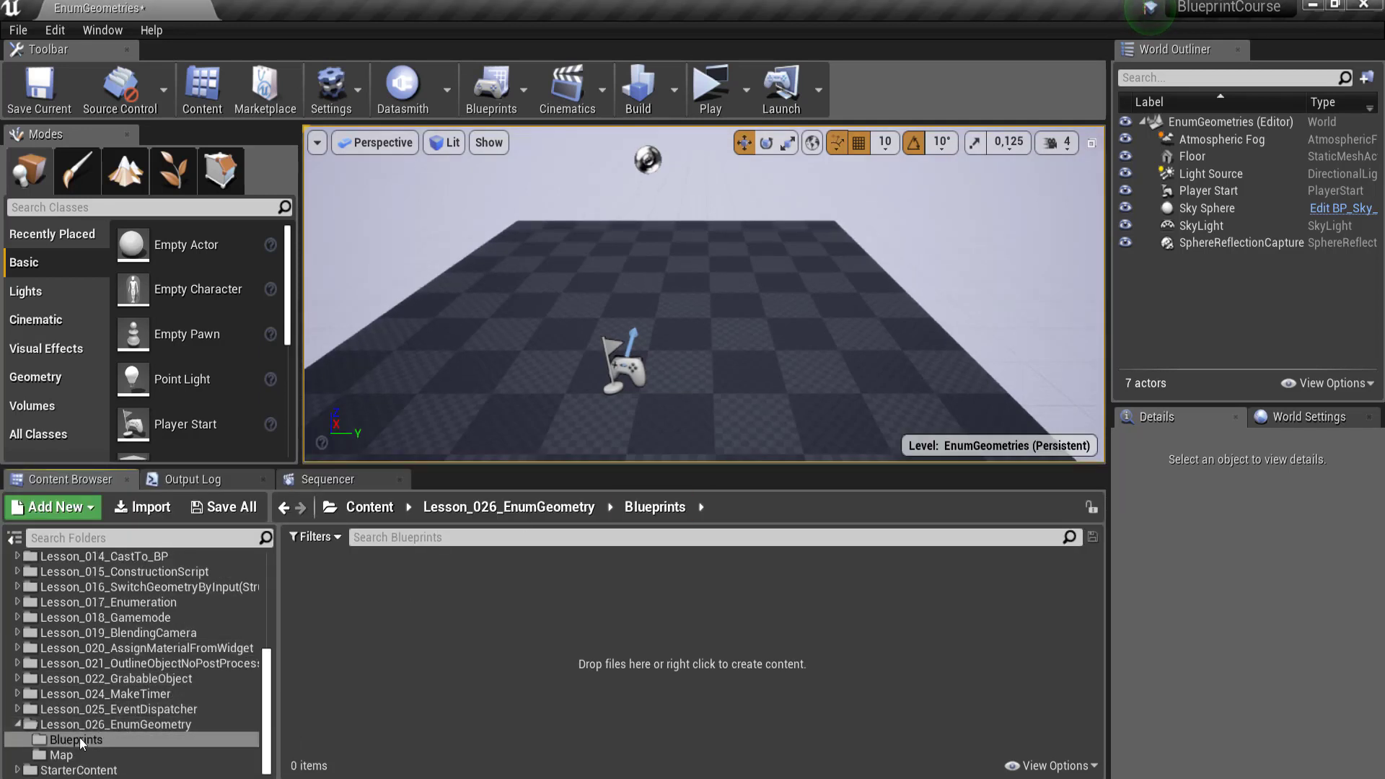
Create an Actor-based Blueprint class named bp_GeometriesList and open it in the Blueprint editor
right_click(444, 607)
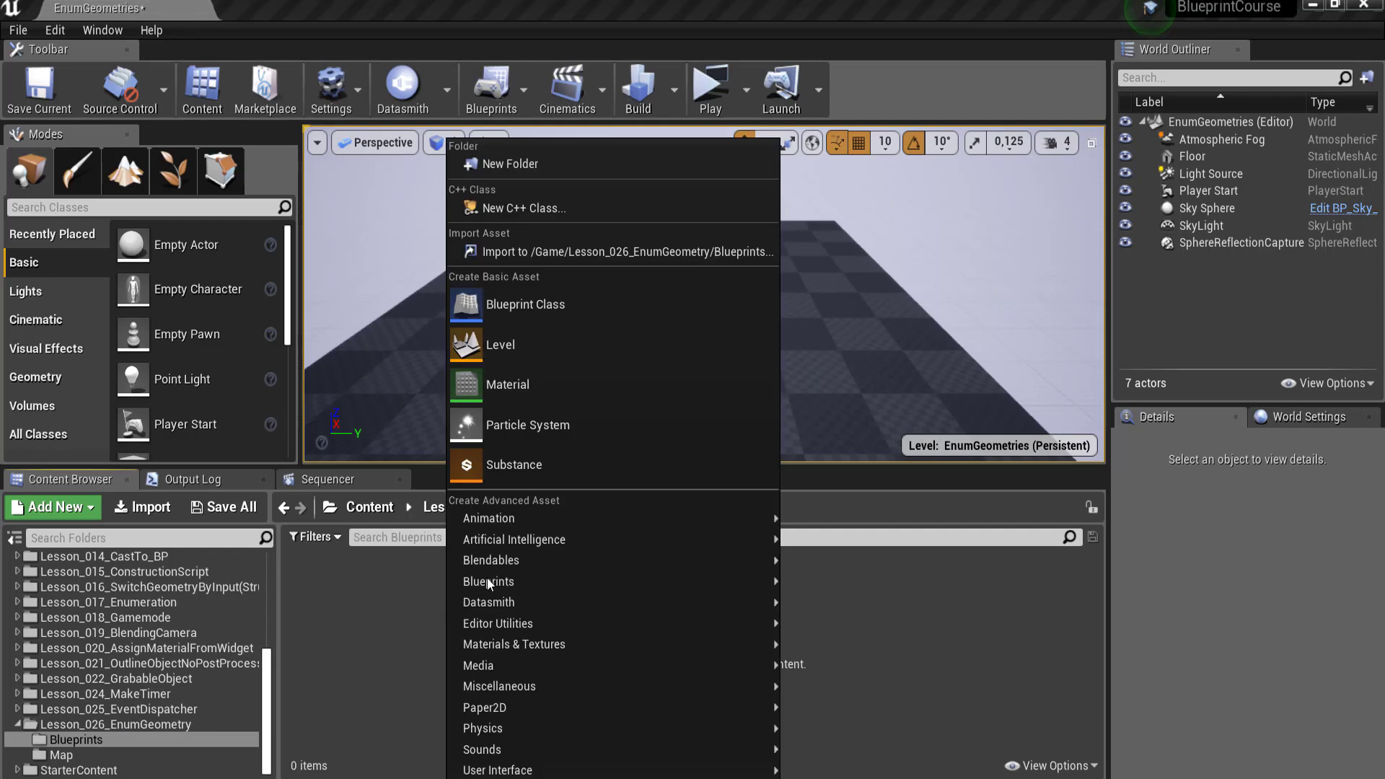
click(520, 303)
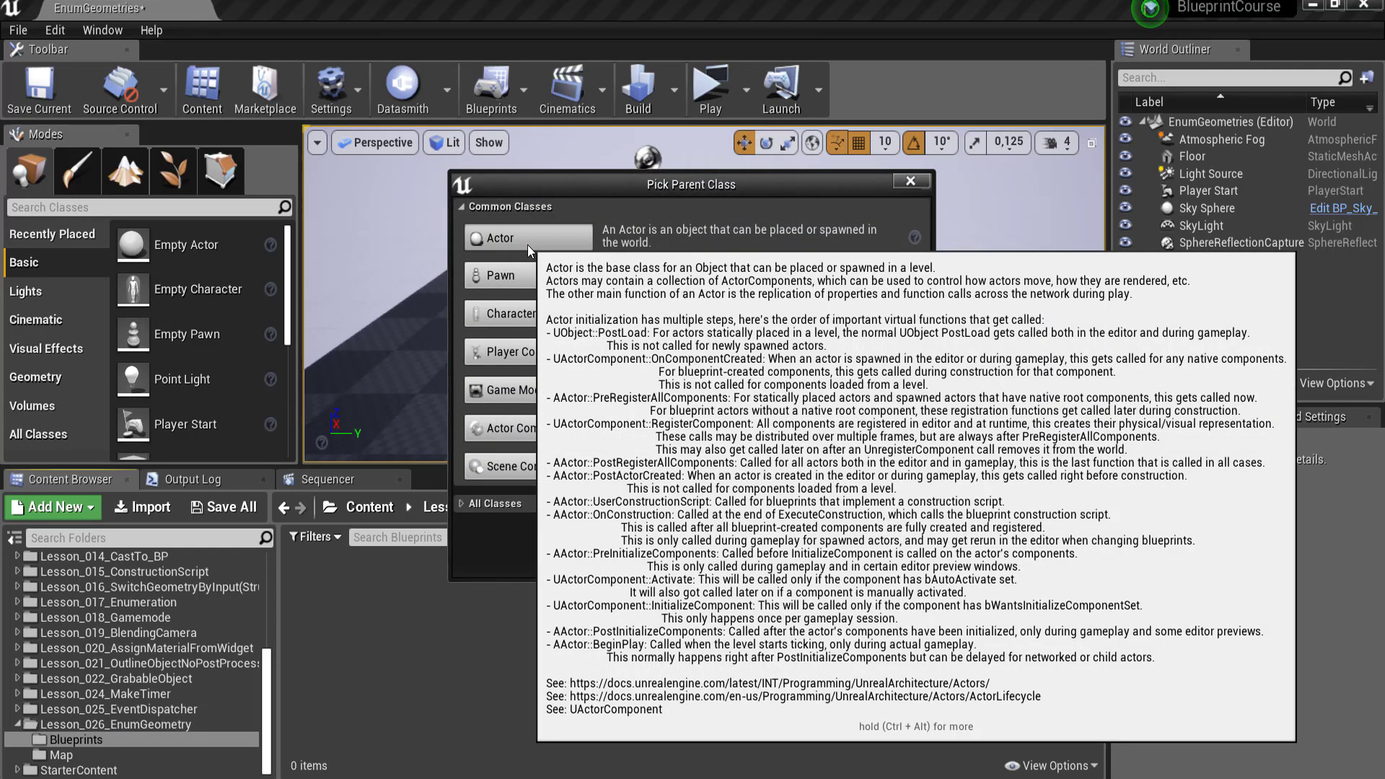
click(527, 245)
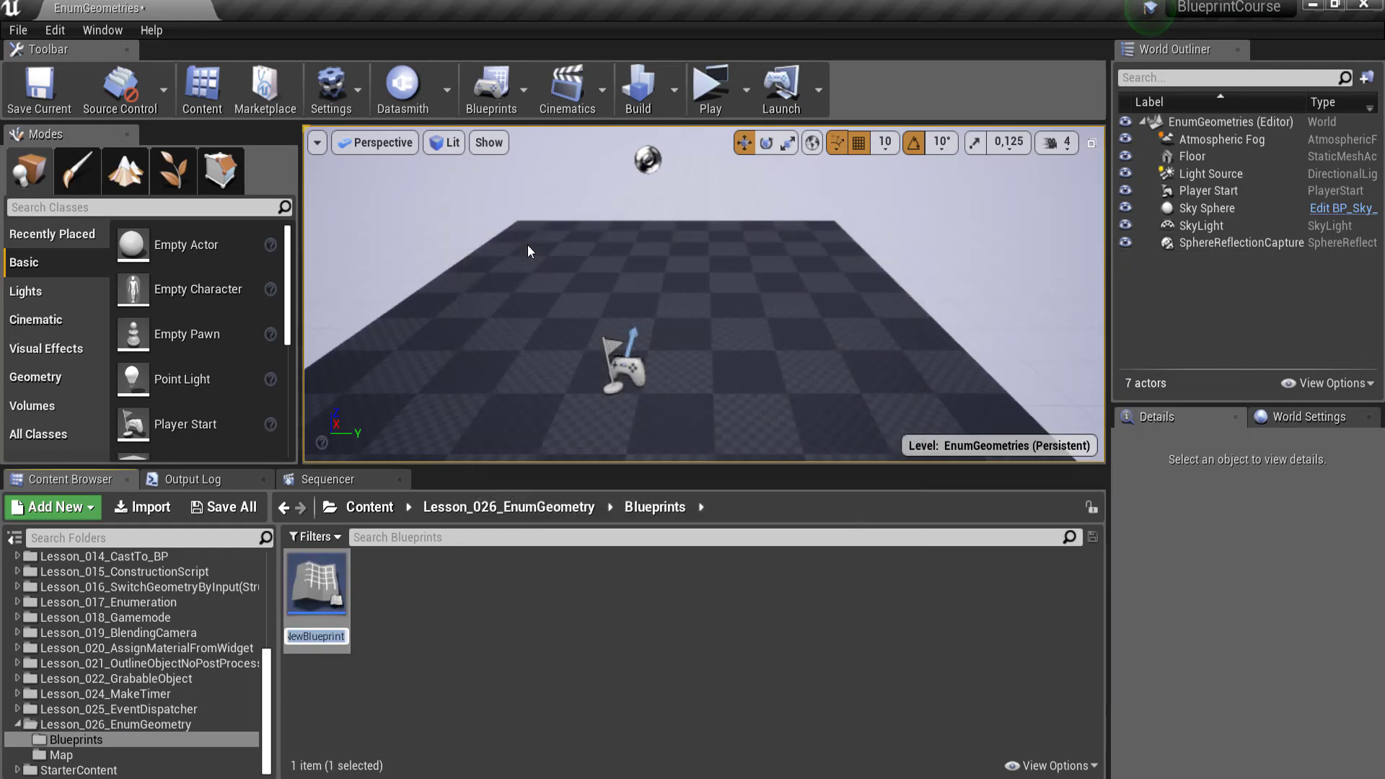
text(BP)
key(BackSpace)
key(BackSpace)
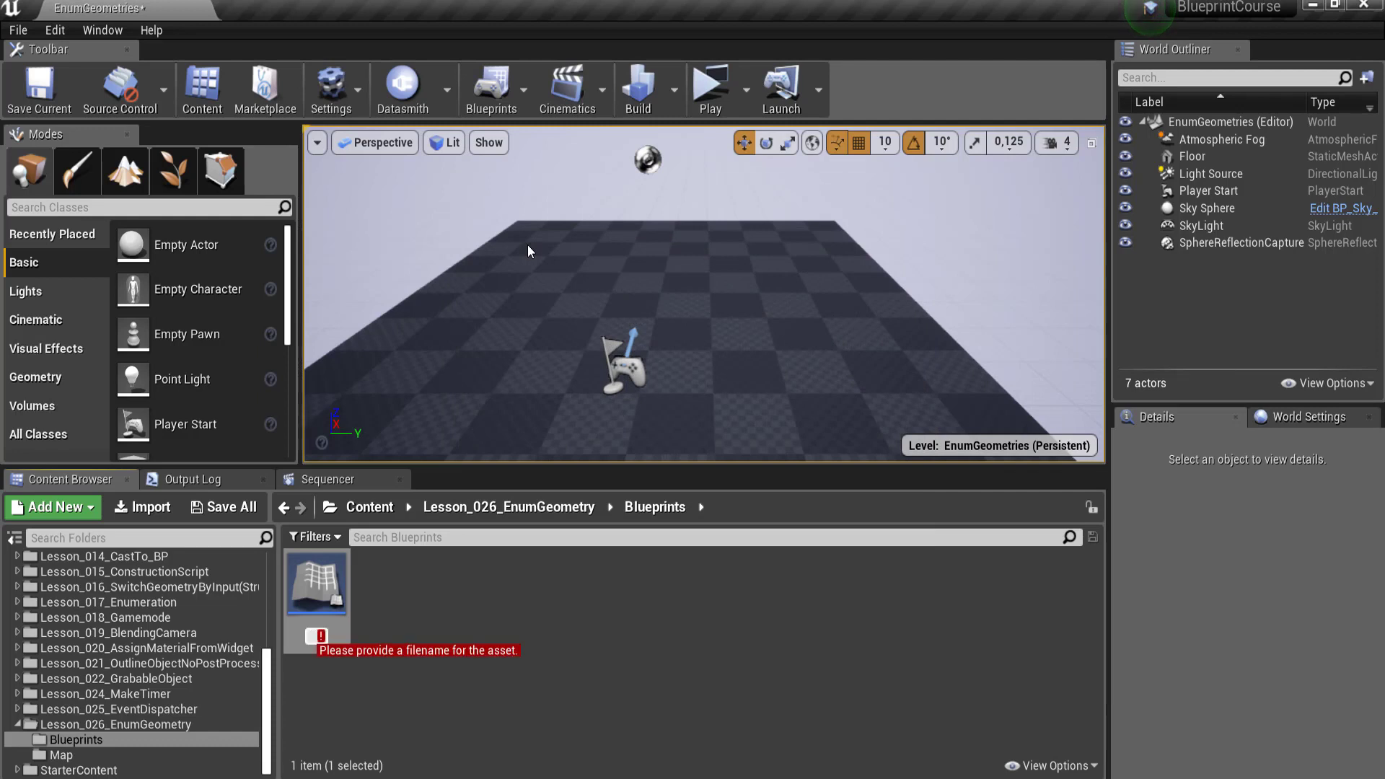
text(bp_)
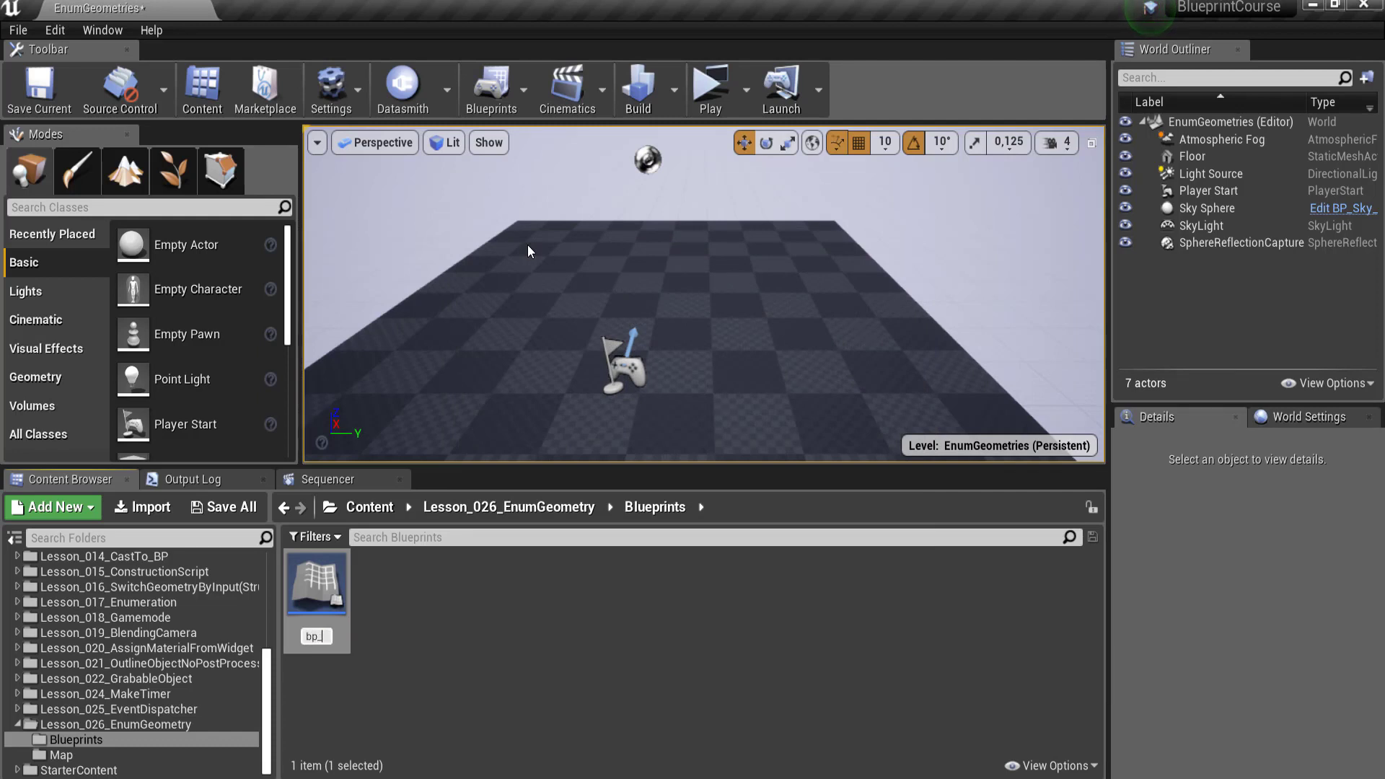
text(Geom)
text(etries)
text(List)
key(Return)
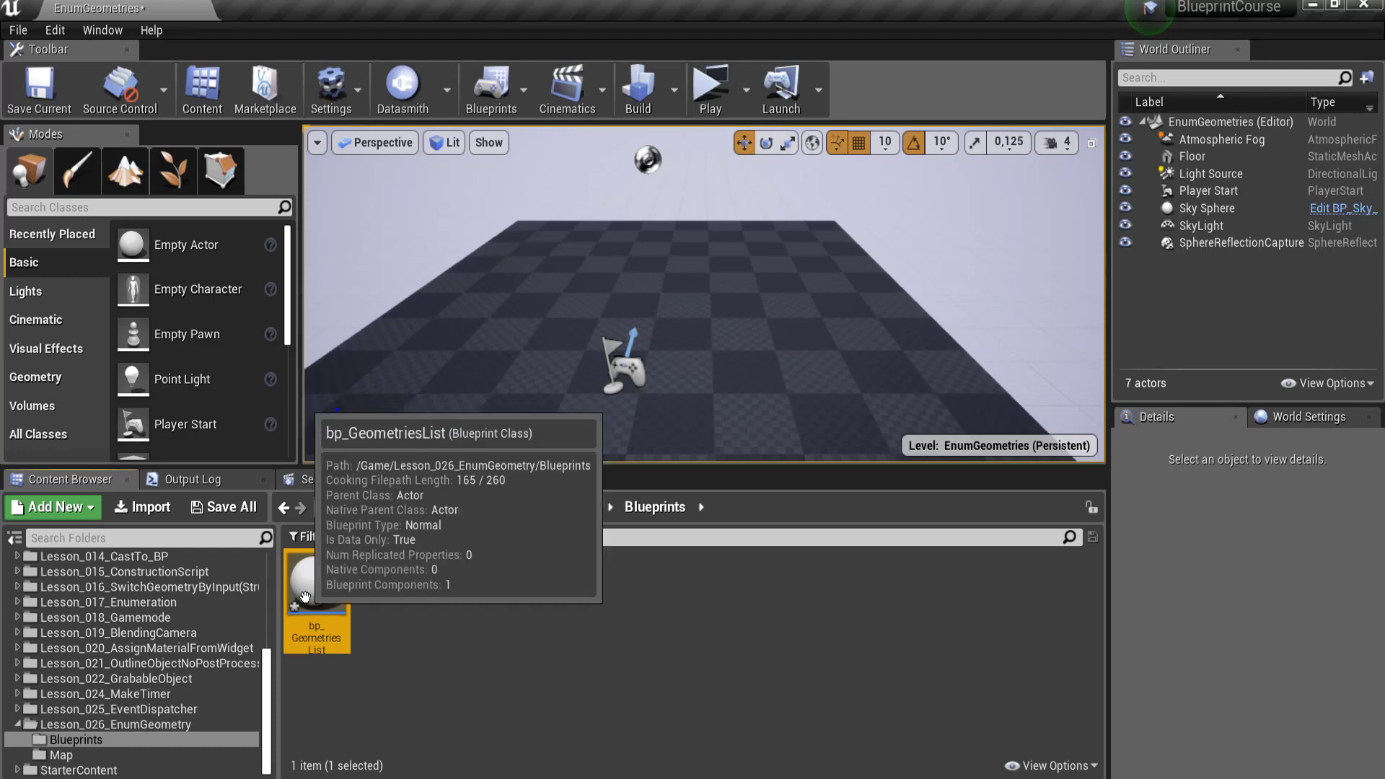
double_click(327, 593)
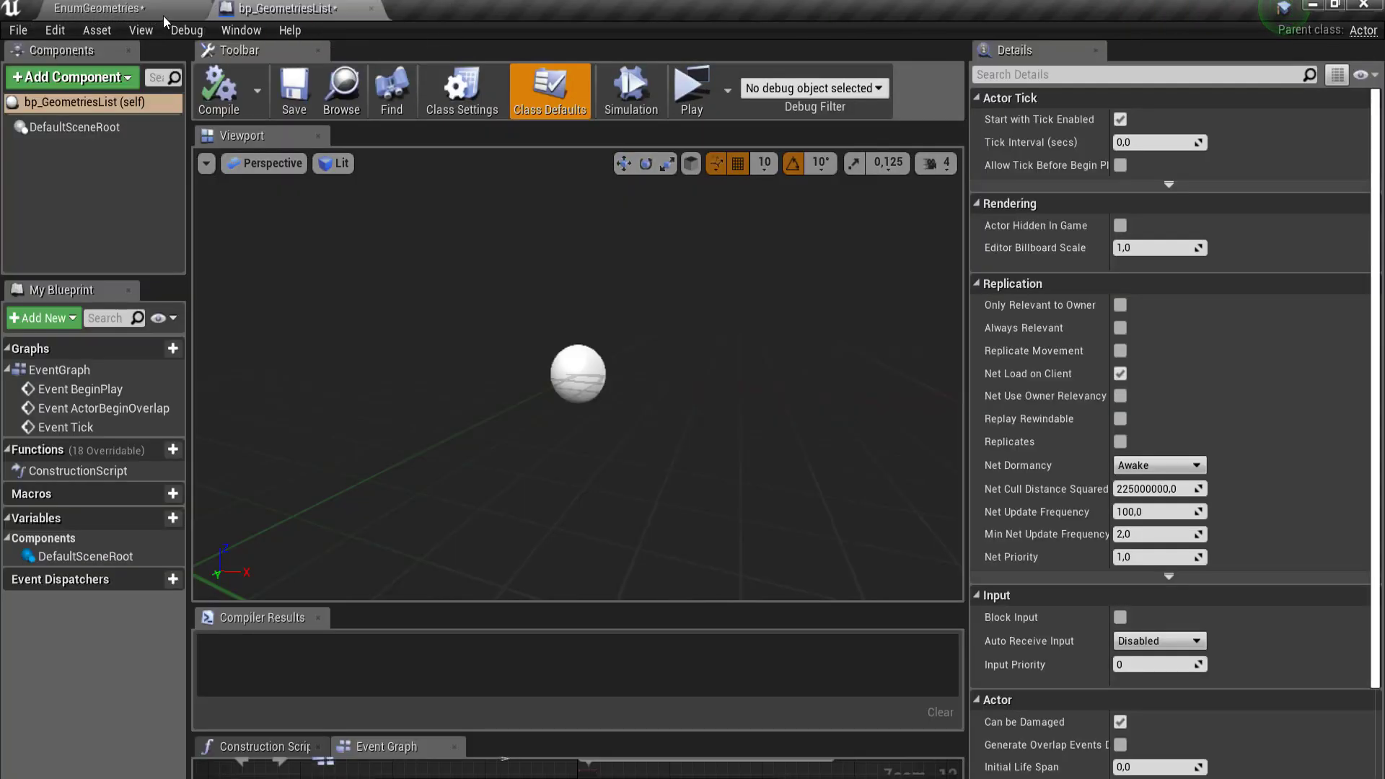
click(98, 8)
Create an Enumeration asset named SetGeometries in the Blueprints folder and open it
right_click(413, 596)
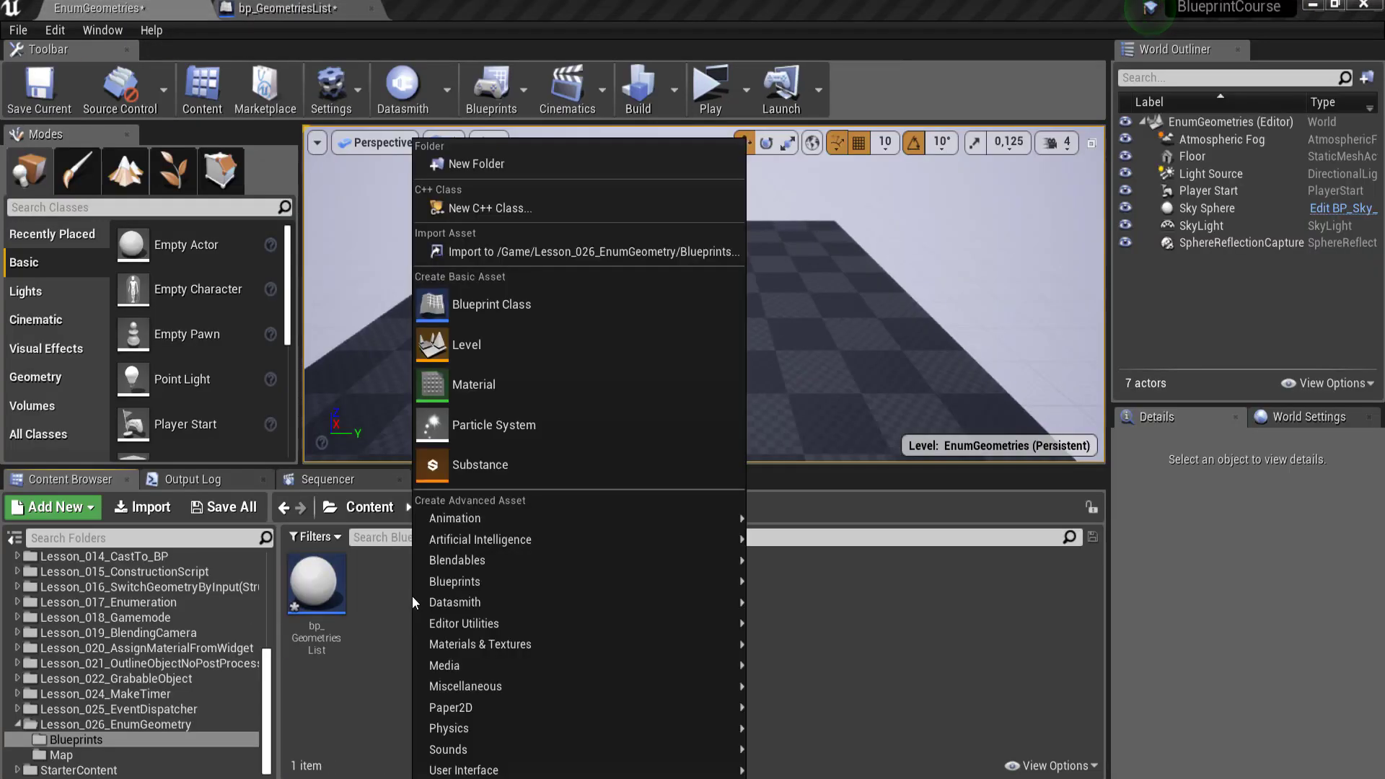
mouse_move(587, 580)
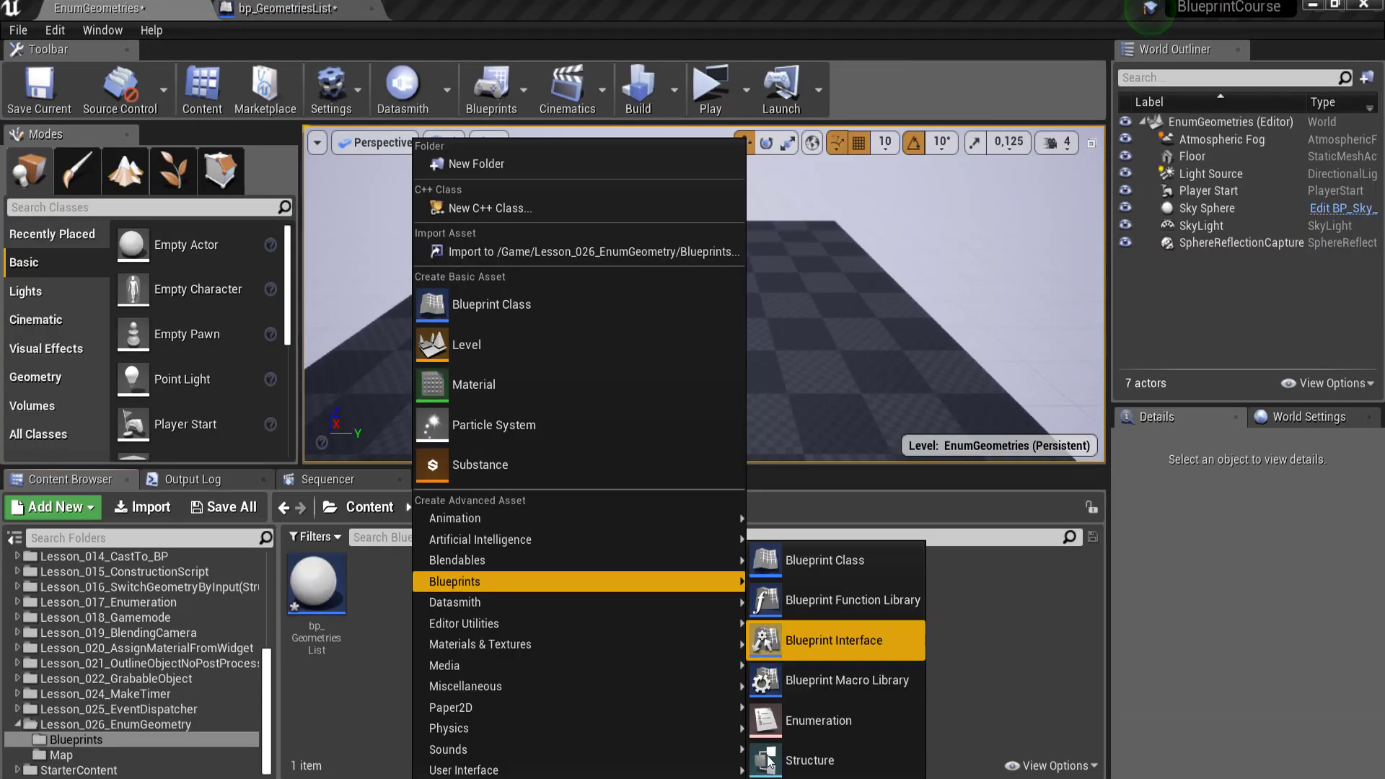
click(801, 720)
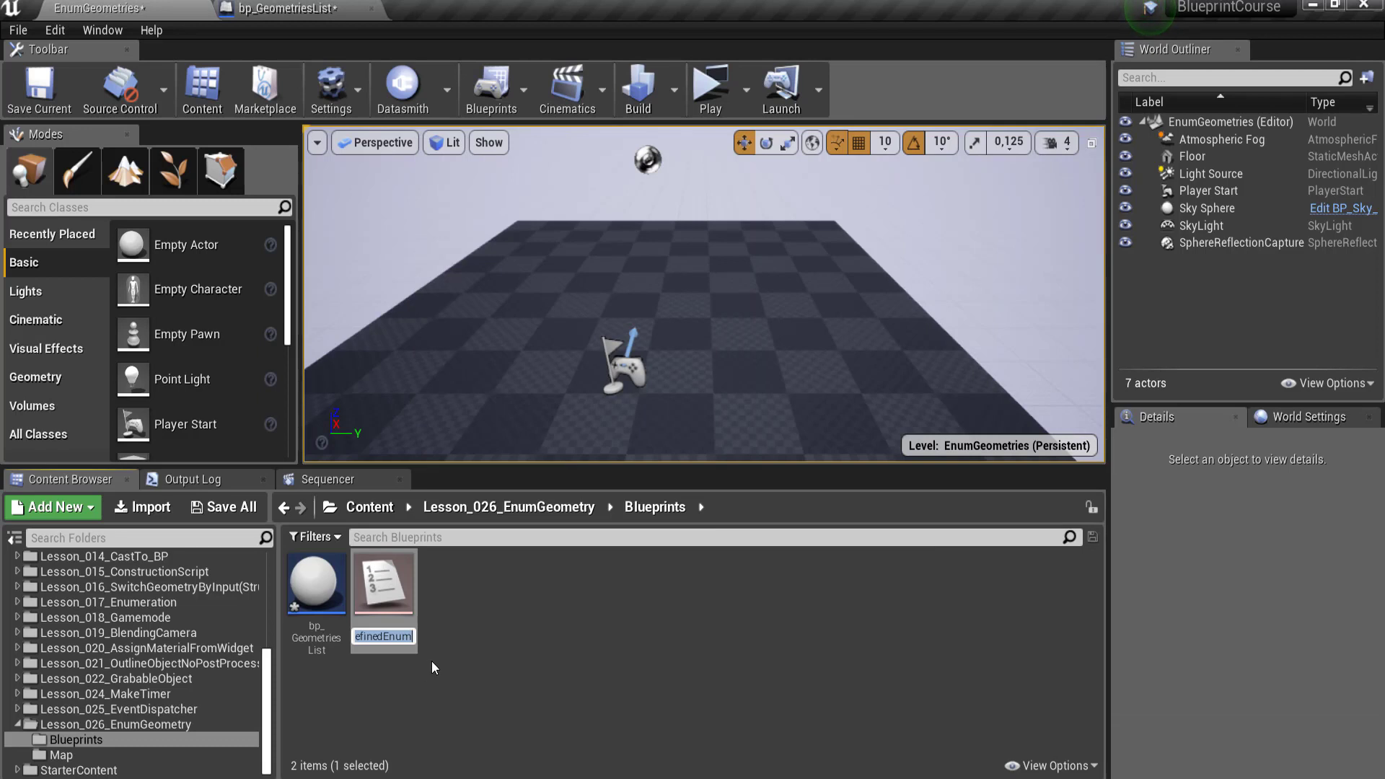
text(SetGe)
text(ometries)
key(Return)
double_click(386, 600)
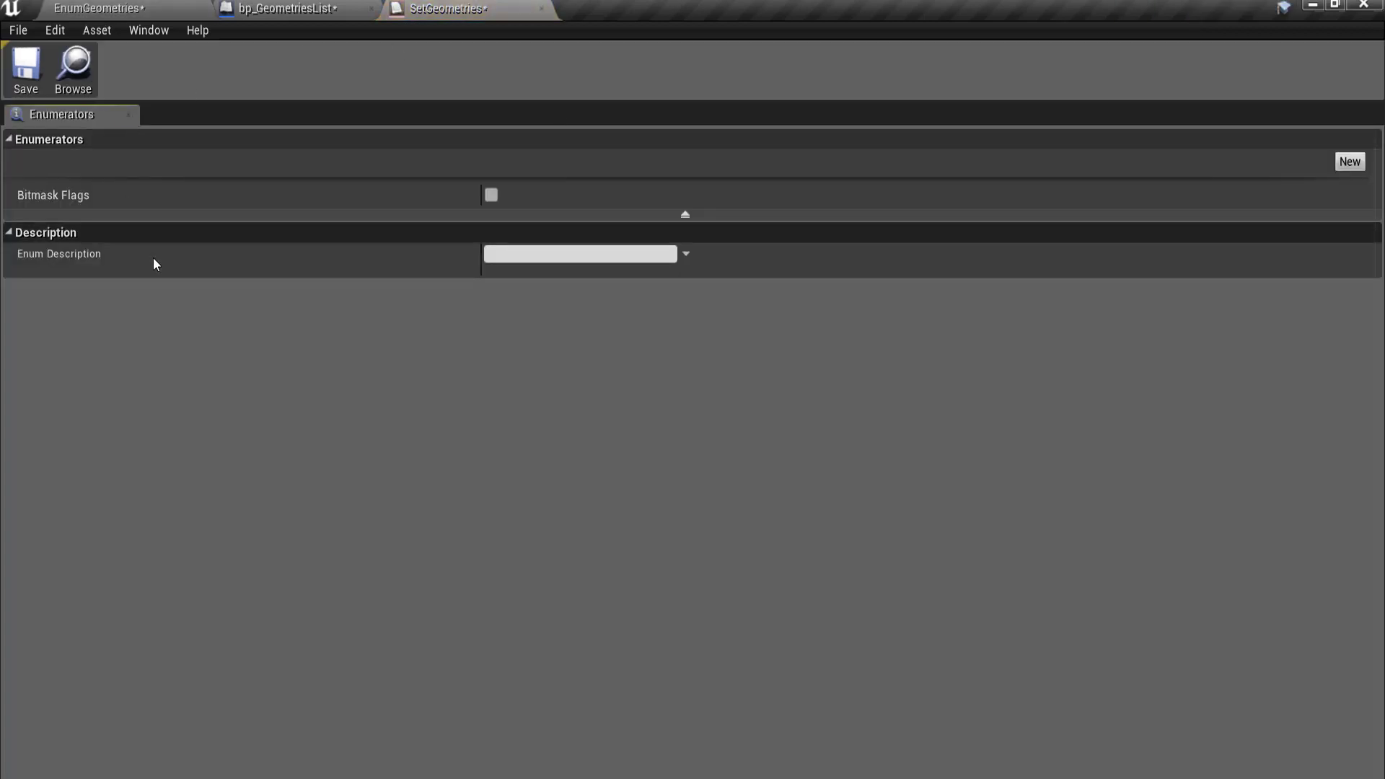
Add four enumerators named Cube, Cyl, Cone and Torus
click(1339, 170)
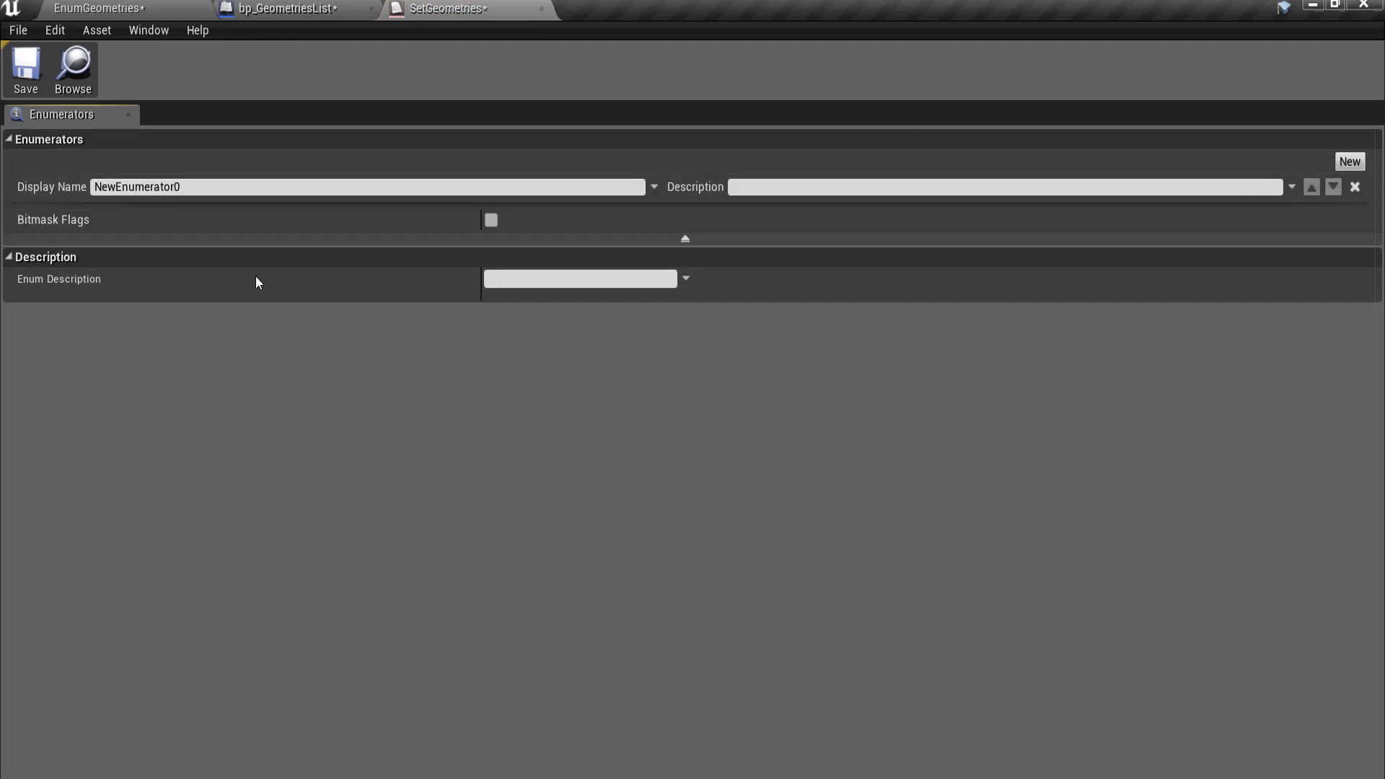
click(200, 187)
drag(200, 187, 30, 218)
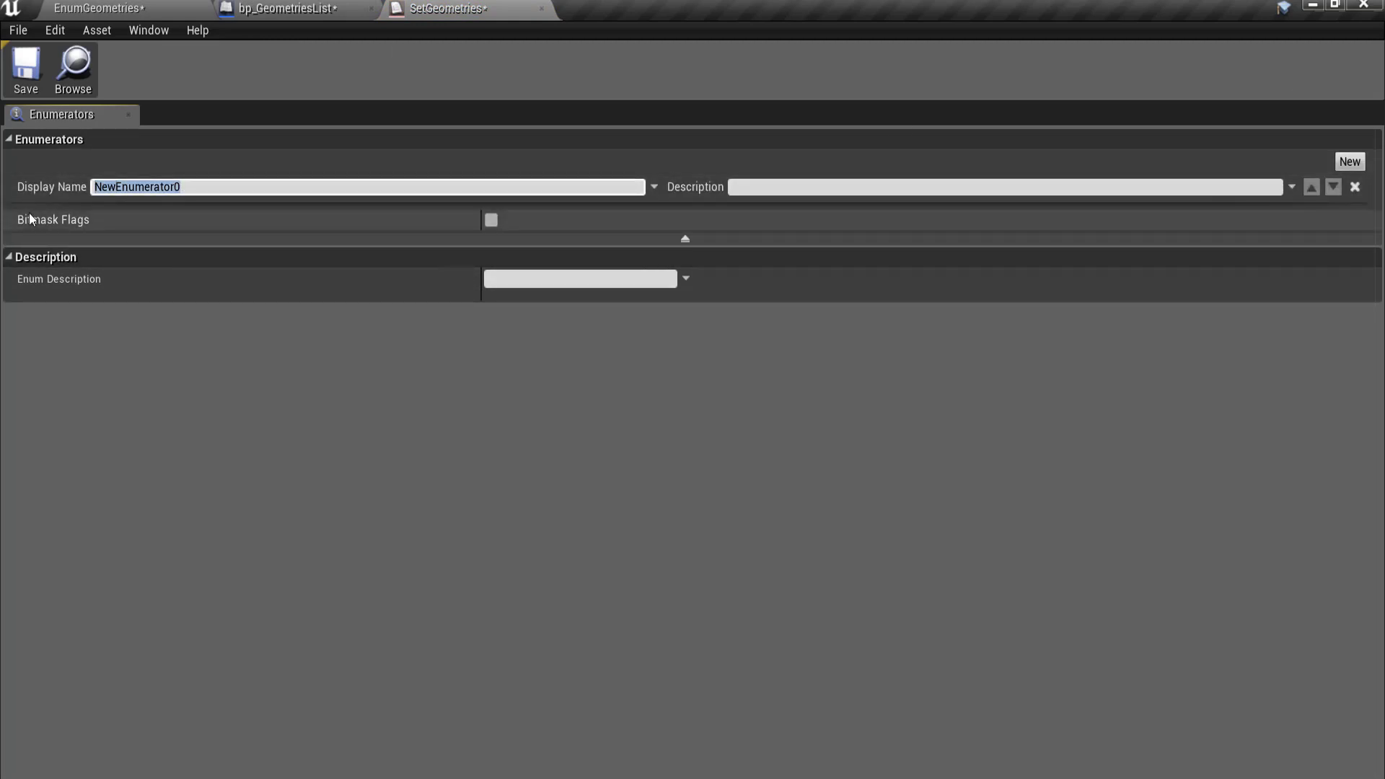
text(Cube)
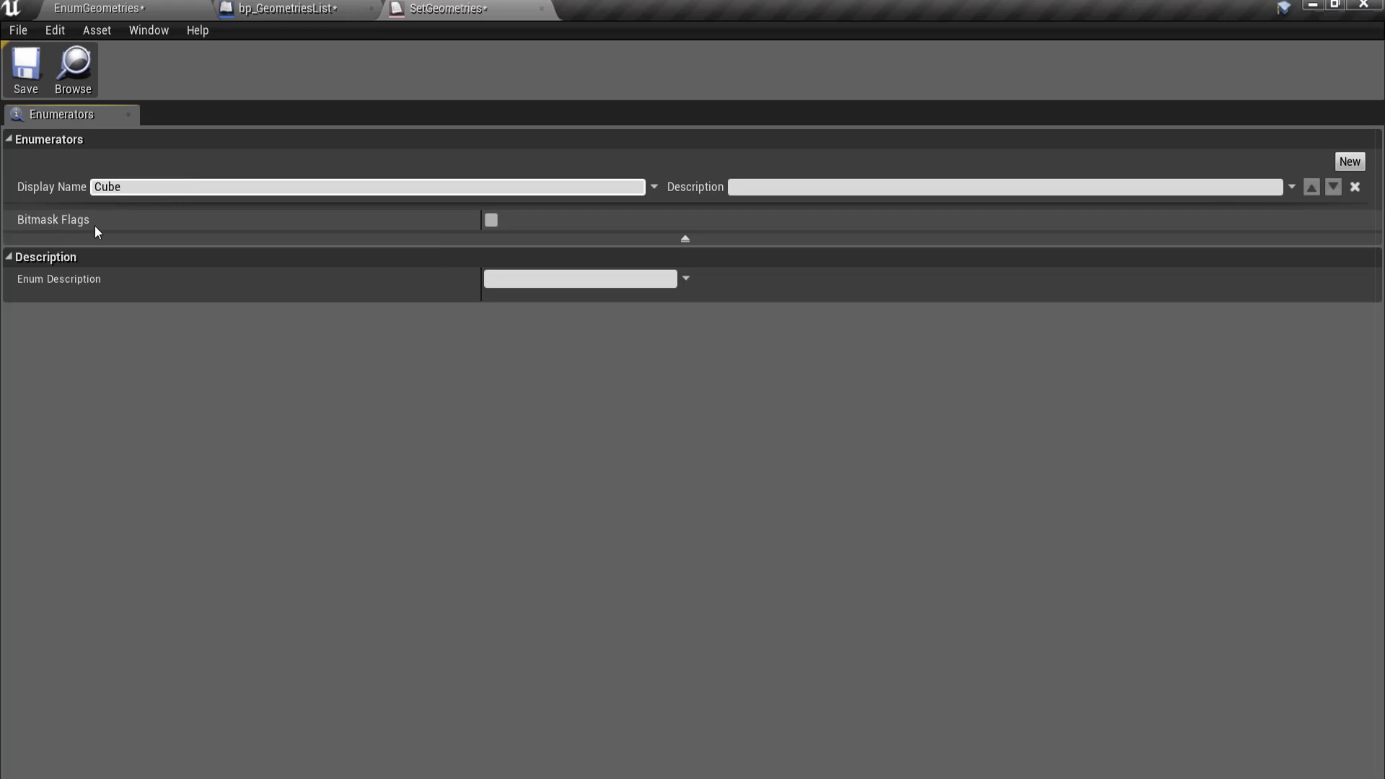
click(1349, 161)
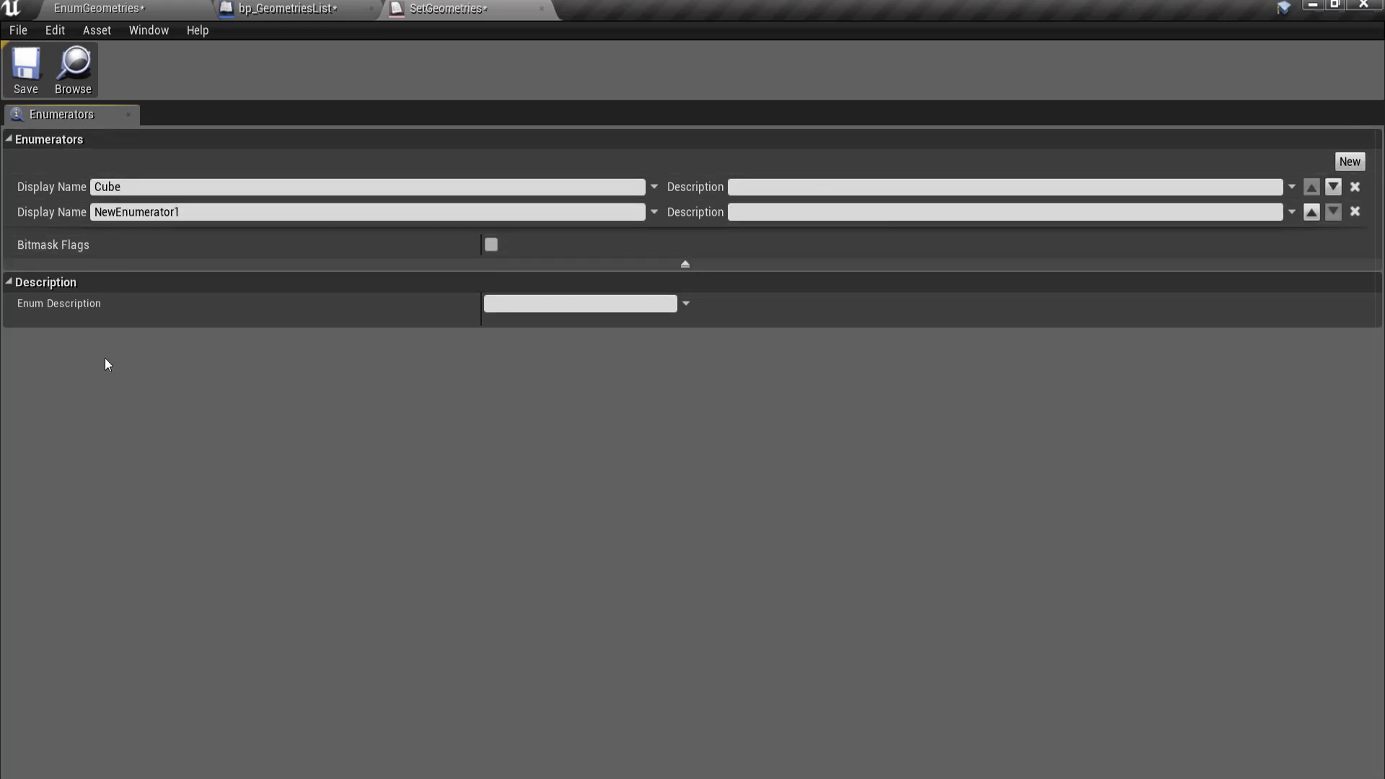
drag(211, 212, 2, 256)
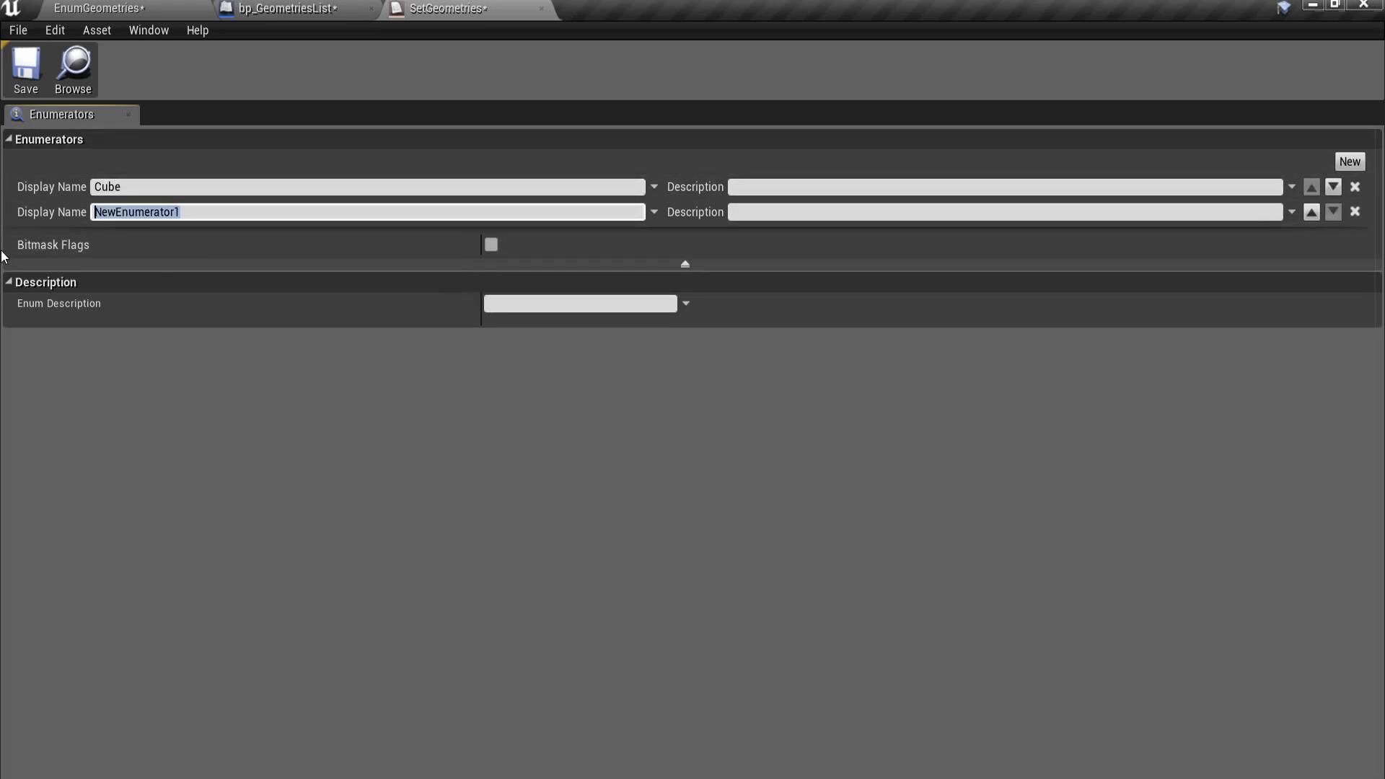
text(Cyl)
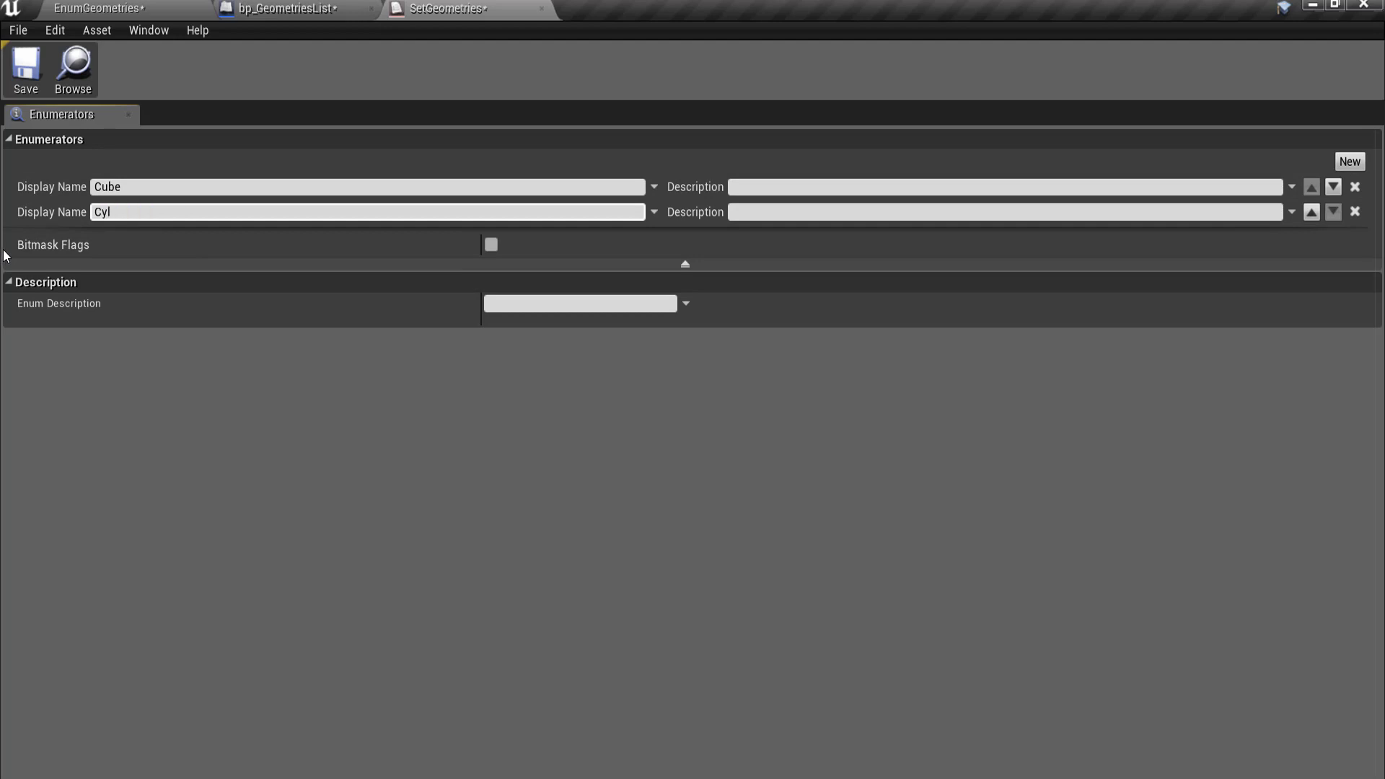
click(1348, 162)
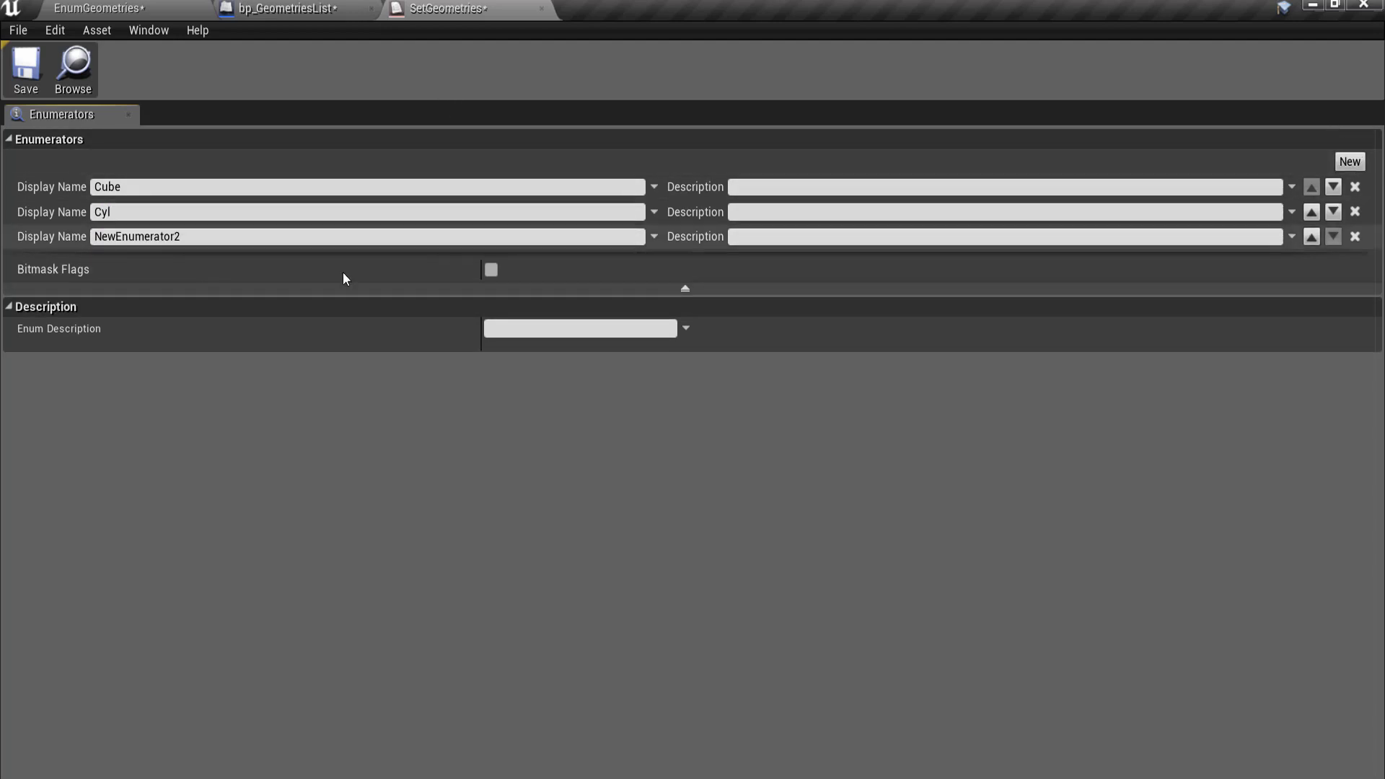
drag(204, 238, 19, 231)
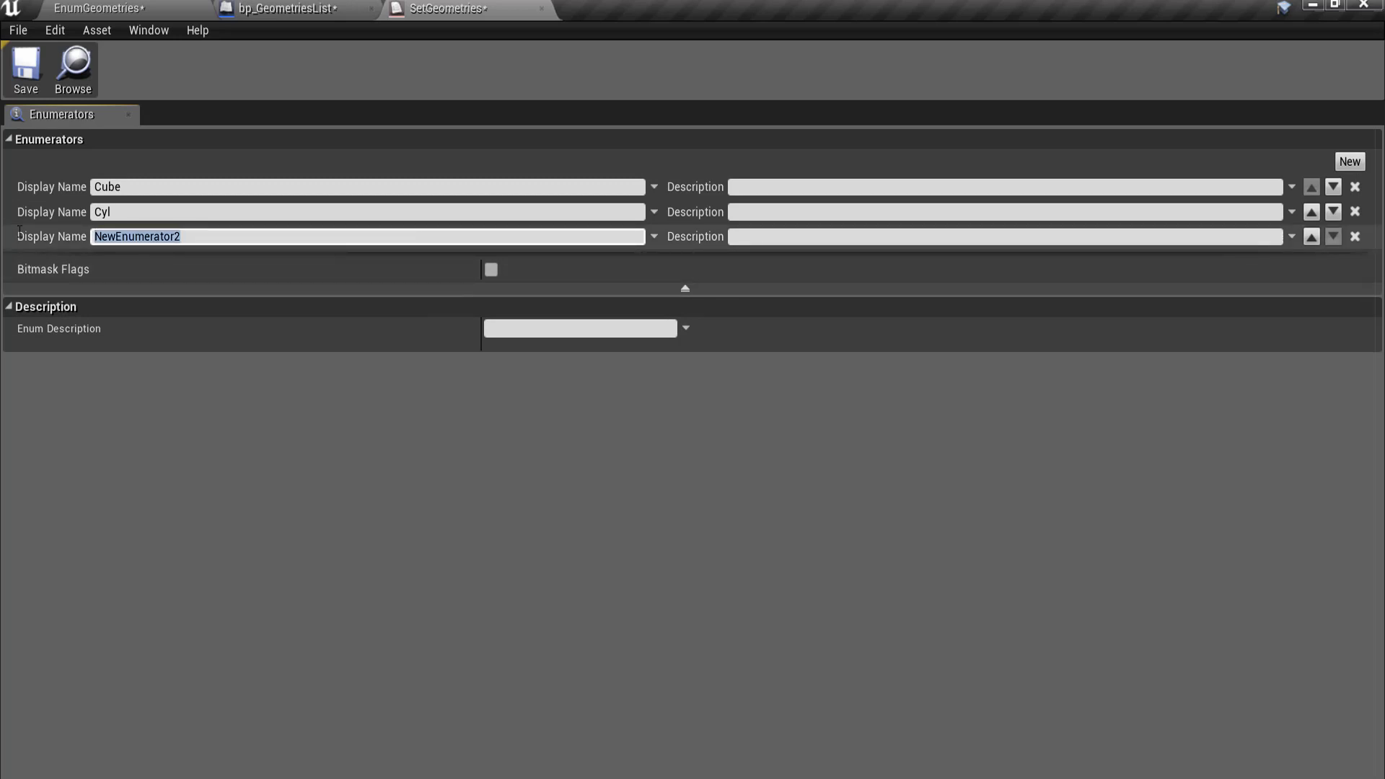
text(Cone)
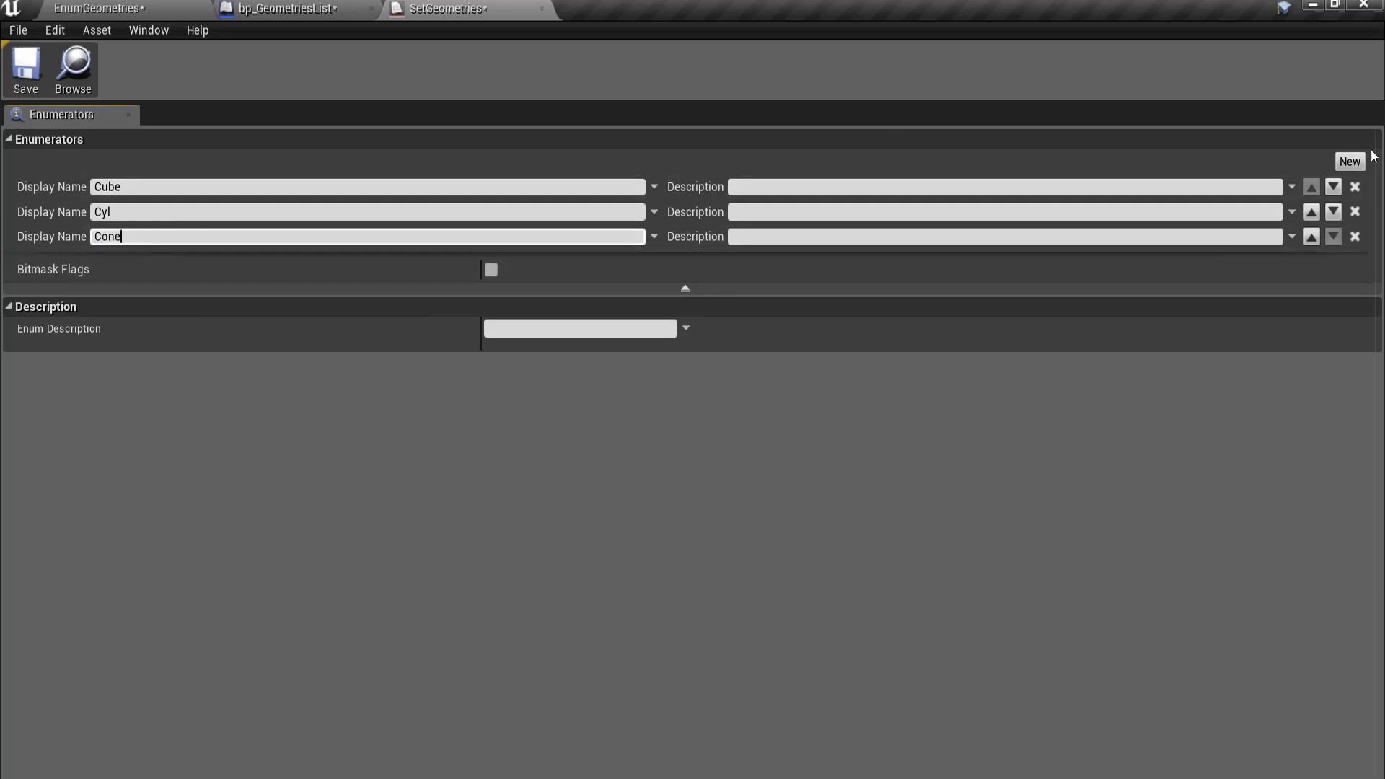
click(1349, 161)
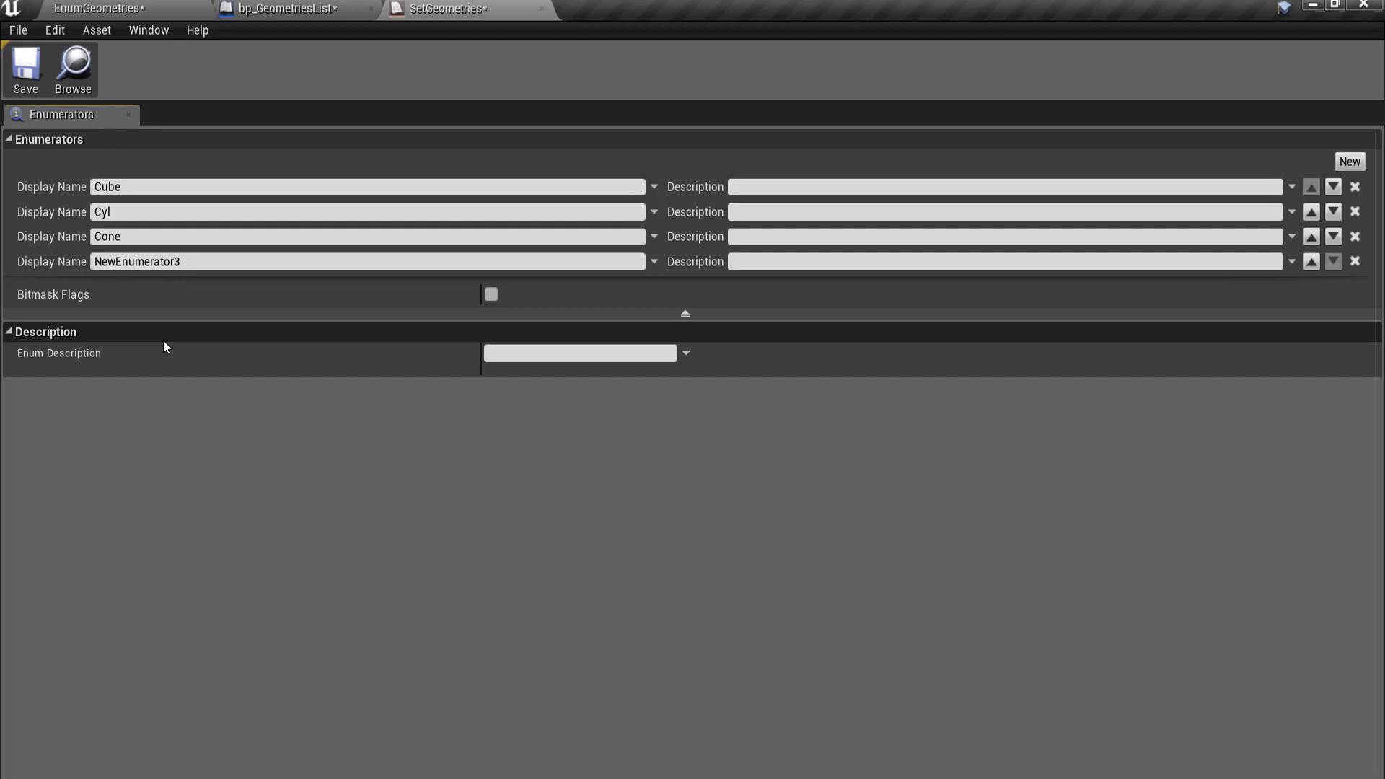
click(177, 266)
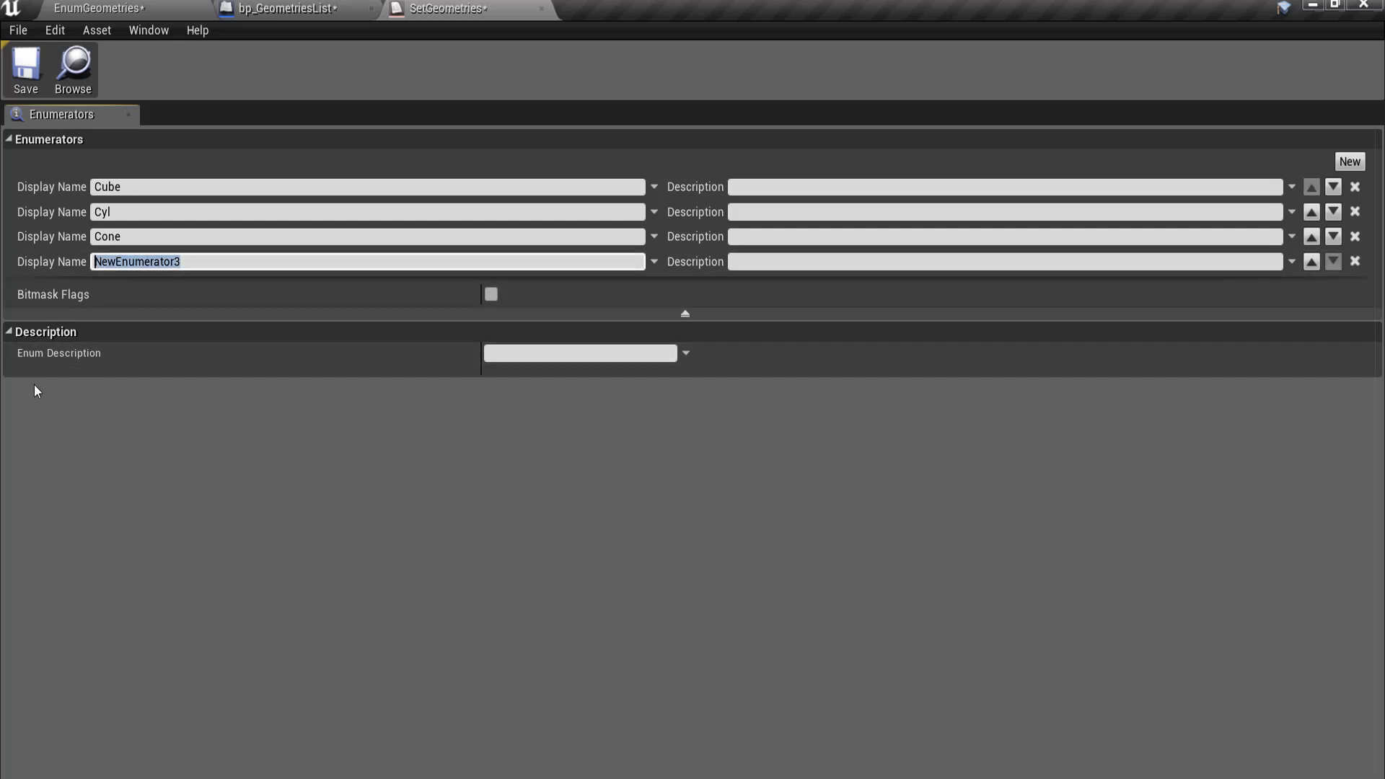
text(To)
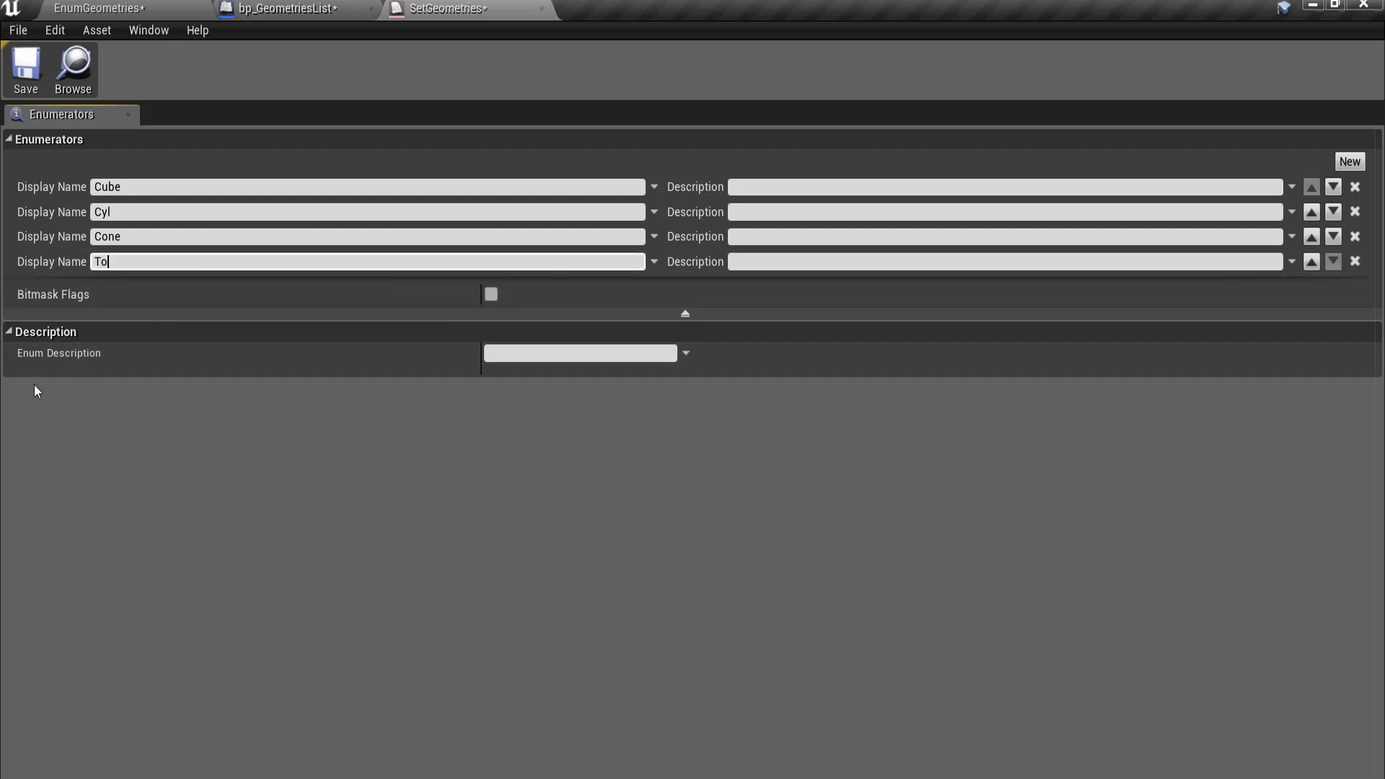
text(rus)
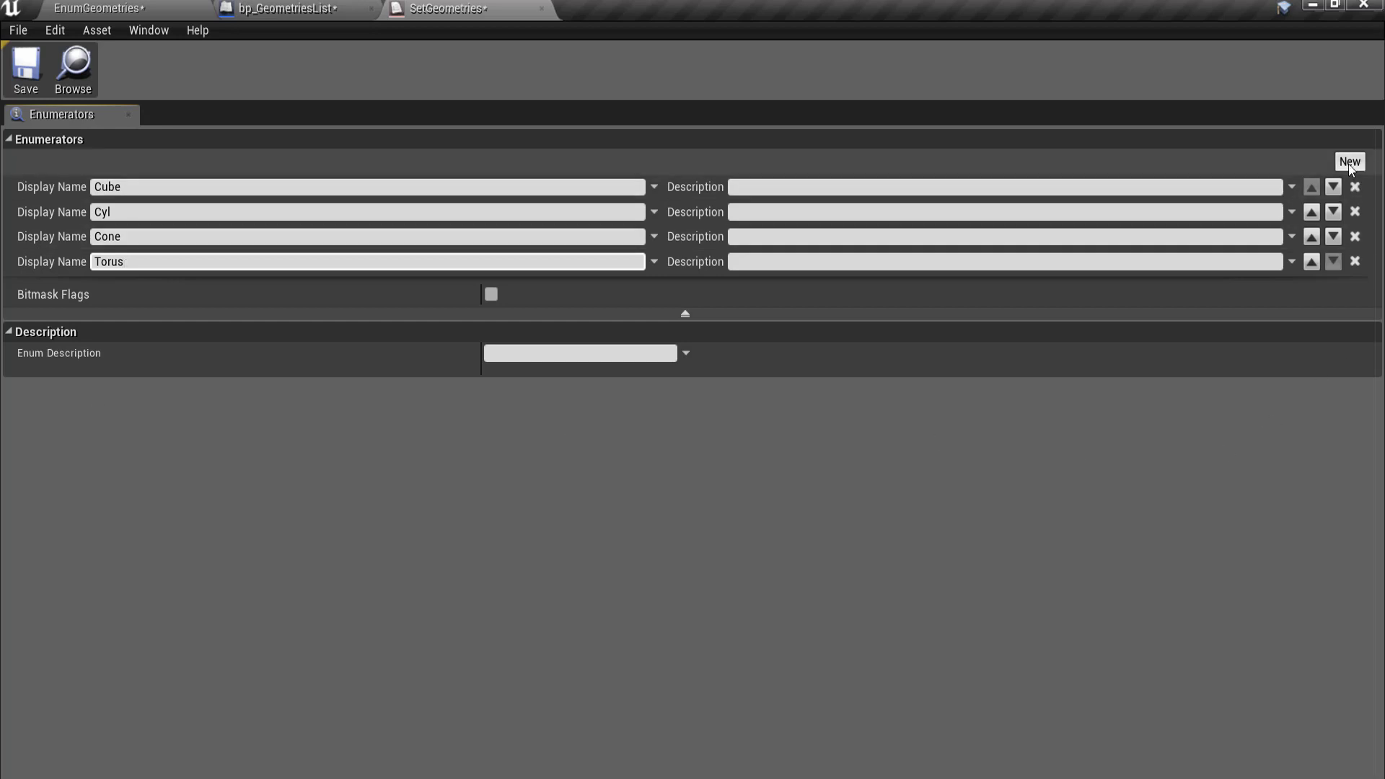
Add Wall, Pillar and DefaultMesh enumerators and save the SetGeometries enum
click(1349, 162)
click(184, 286)
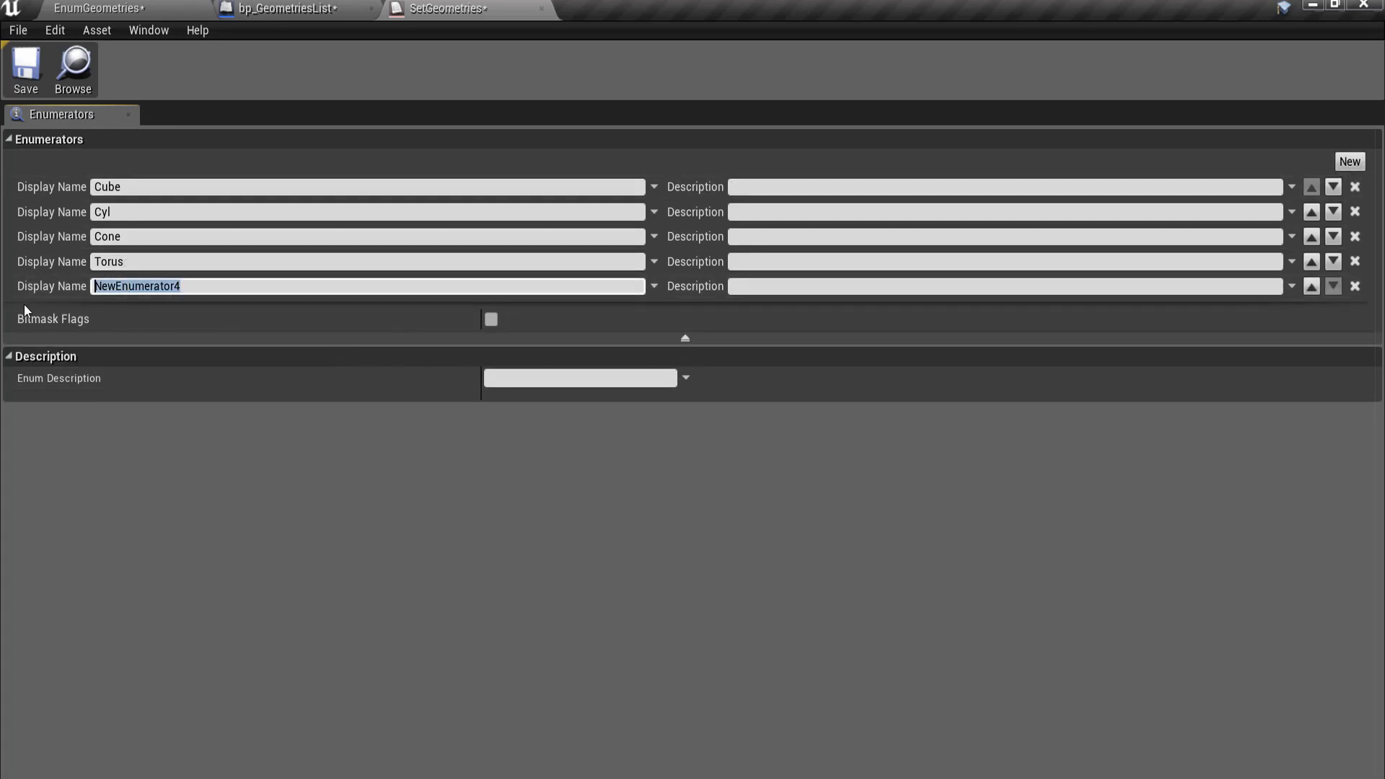
text(Wall)
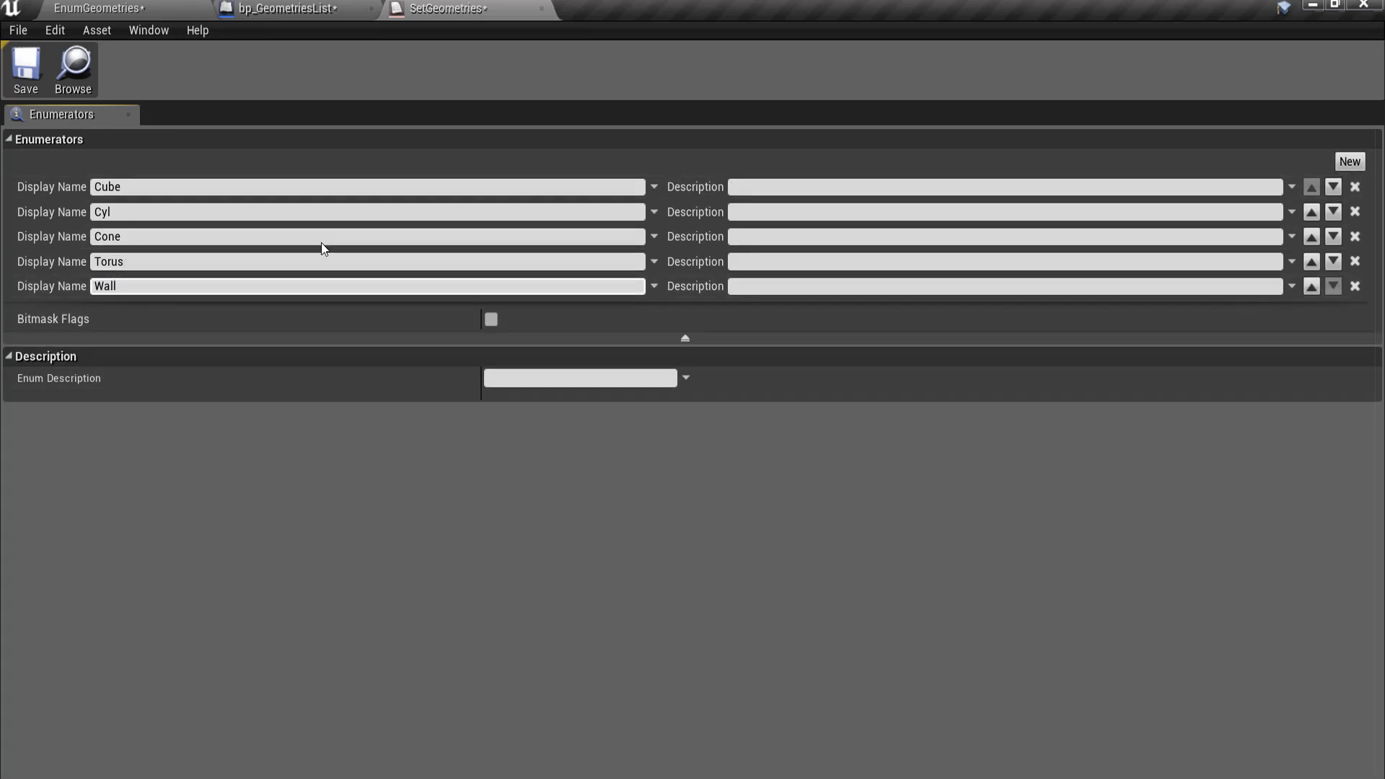
click(1348, 161)
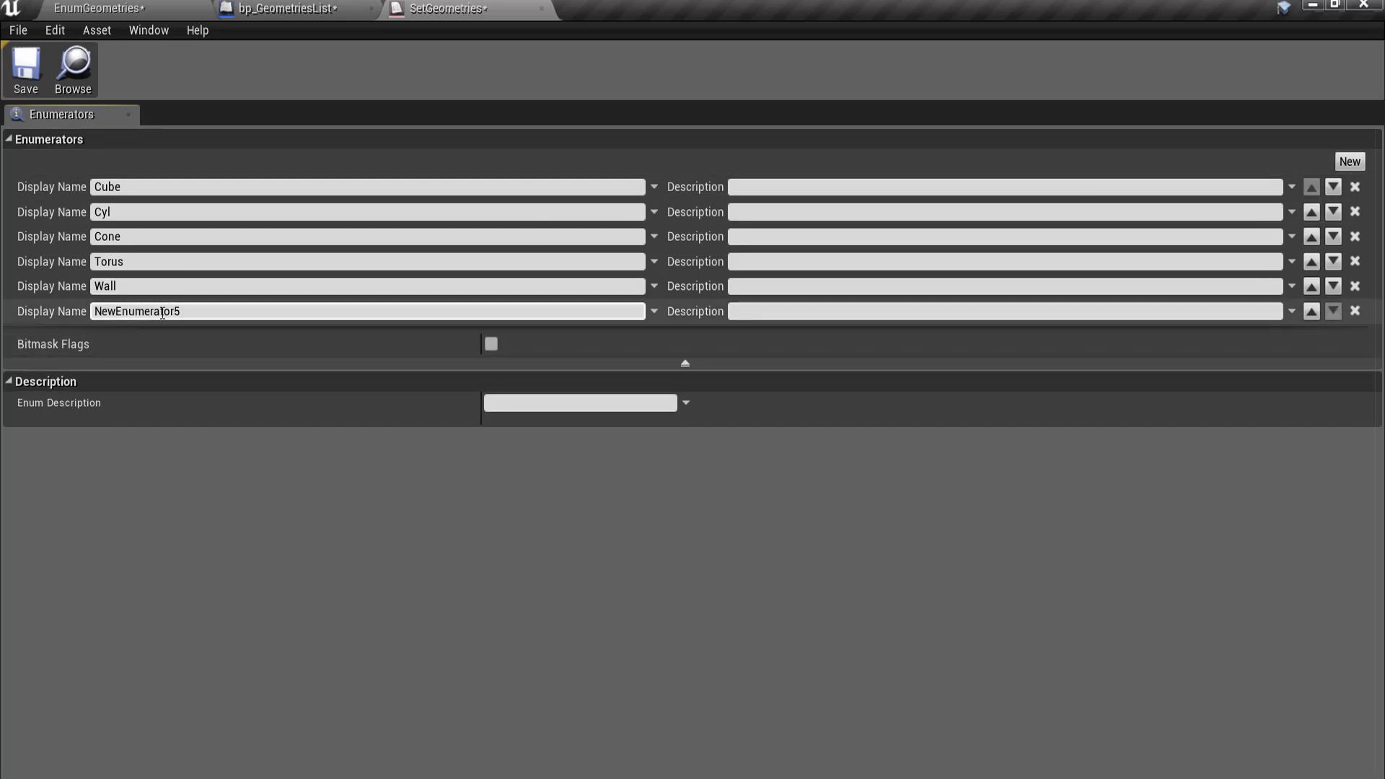
click(199, 308)
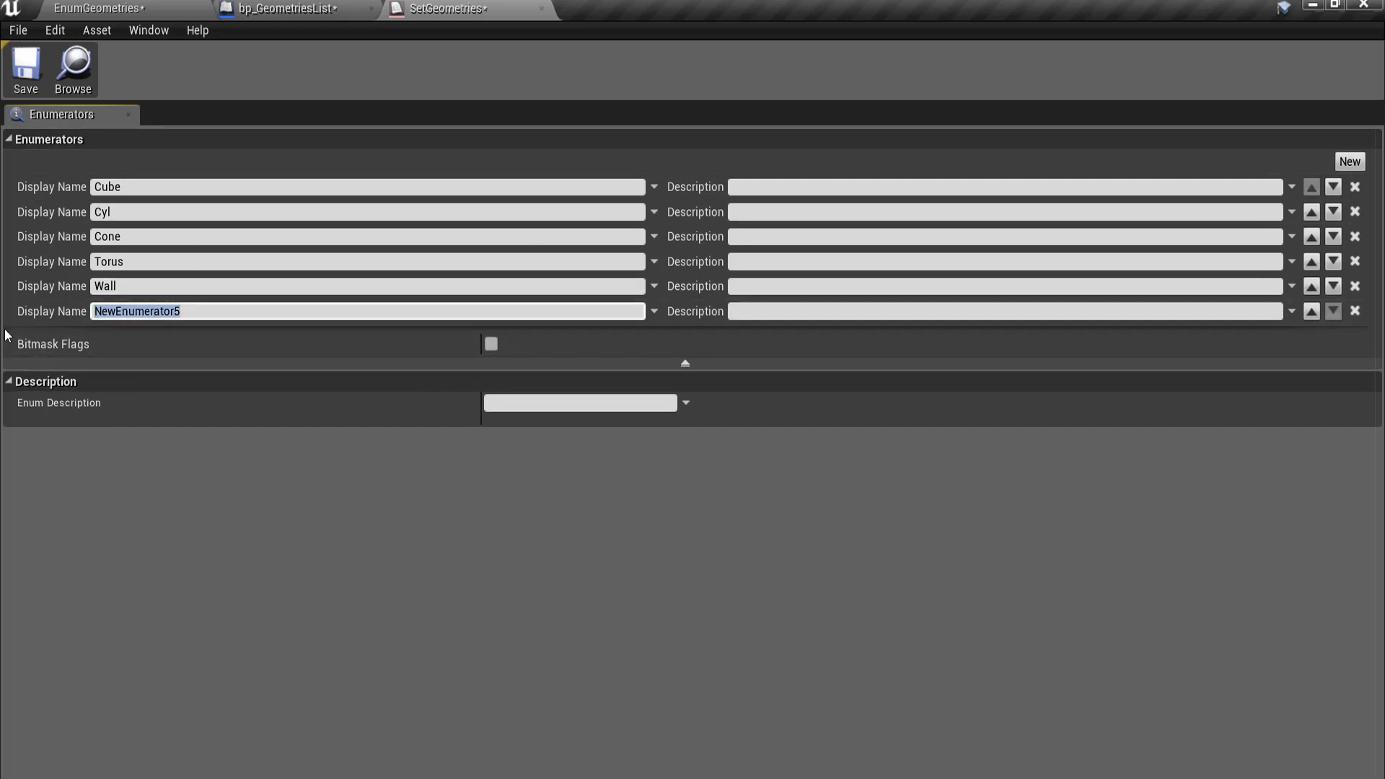
text(Pillar)
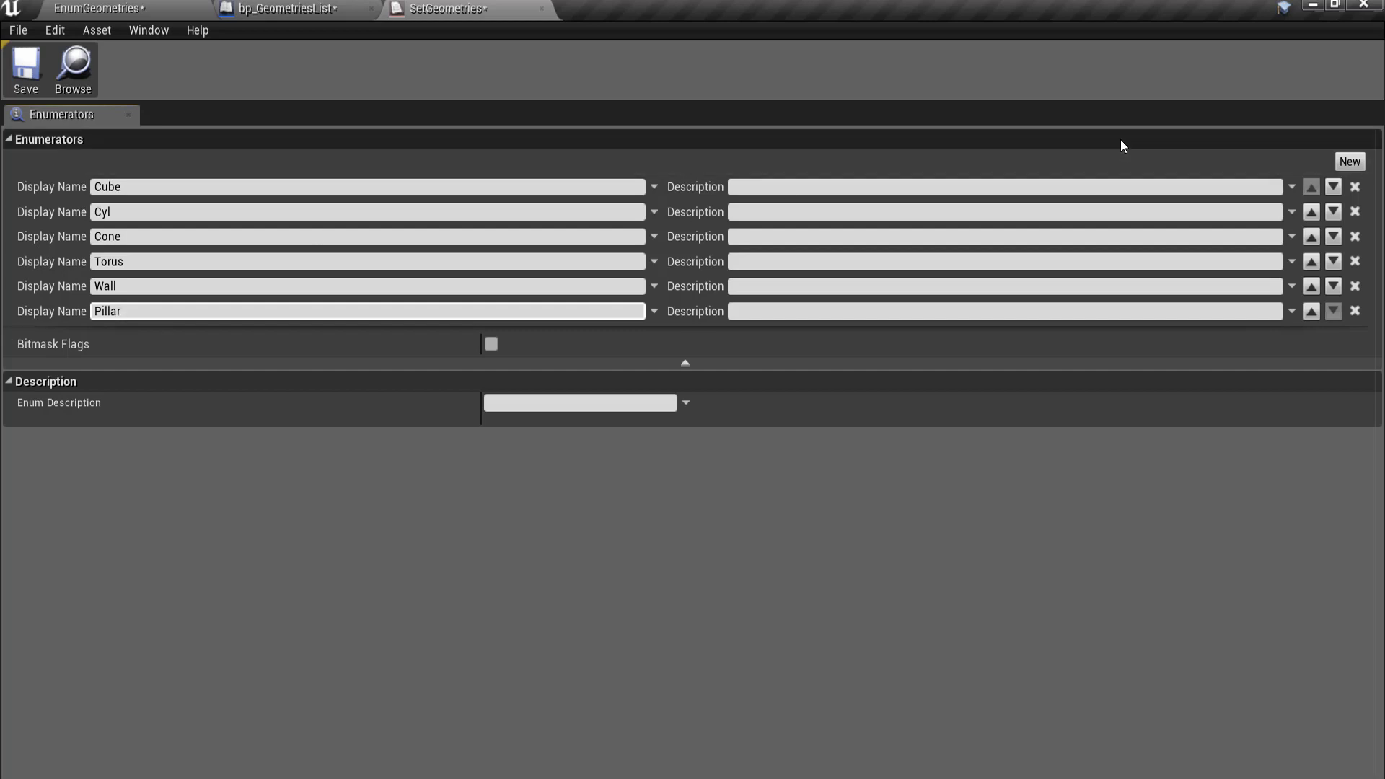
click(1347, 161)
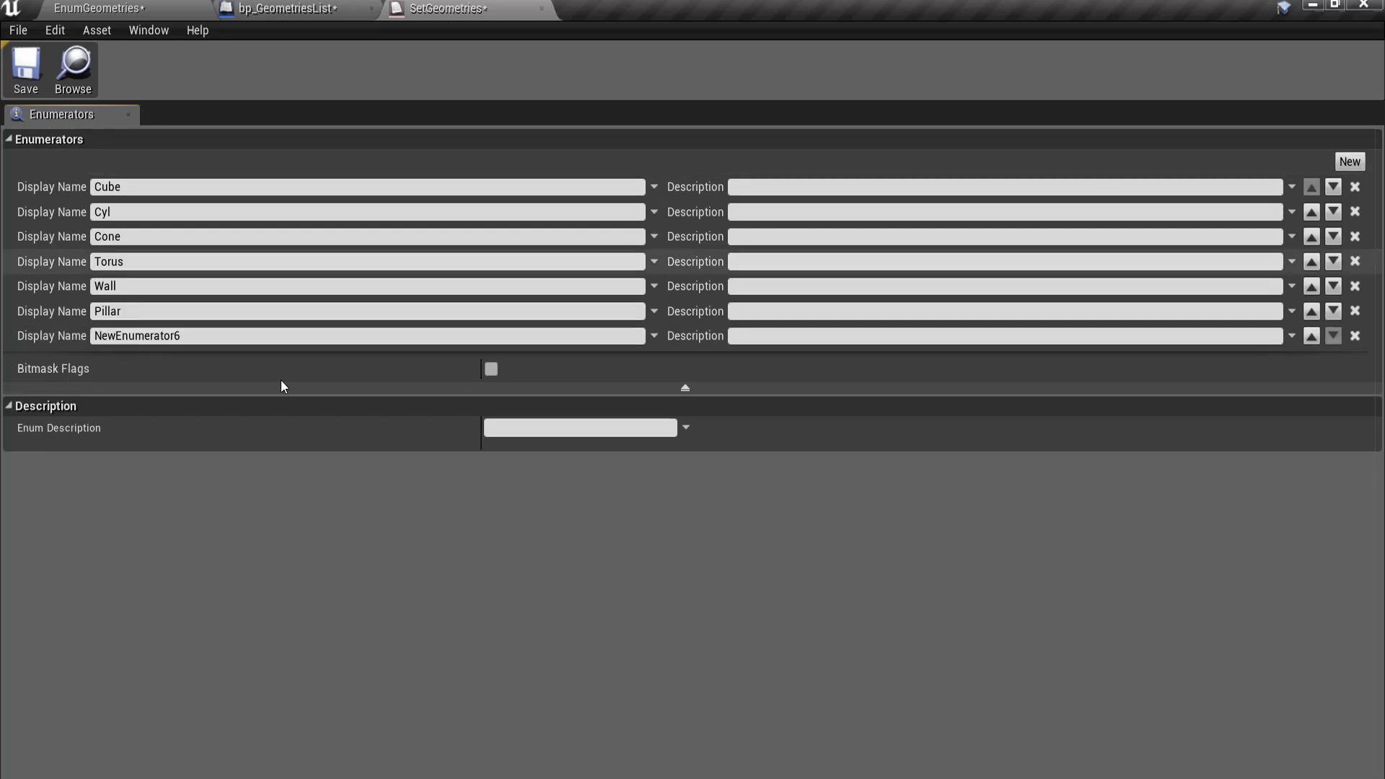
click(195, 336)
text(Def)
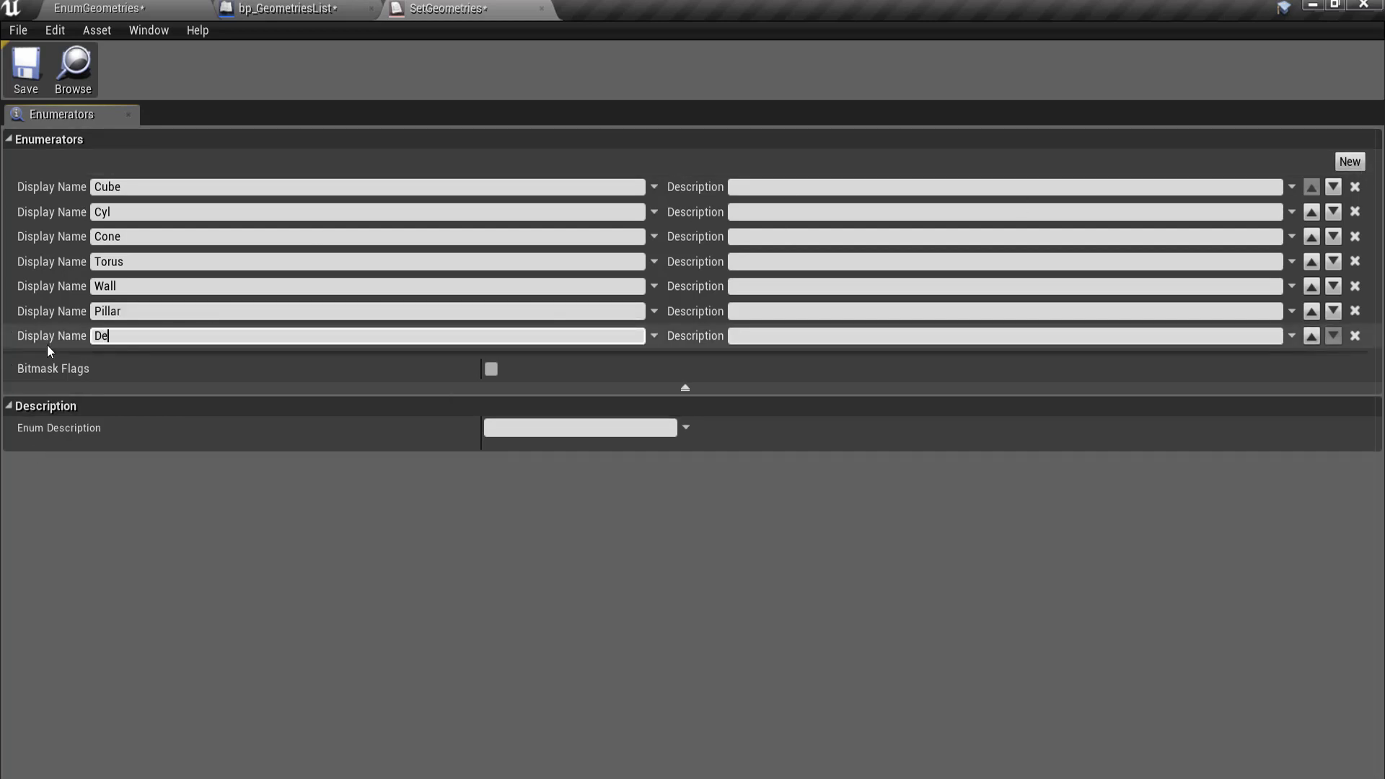
text(aul)
text(tMesh)
key(Return)
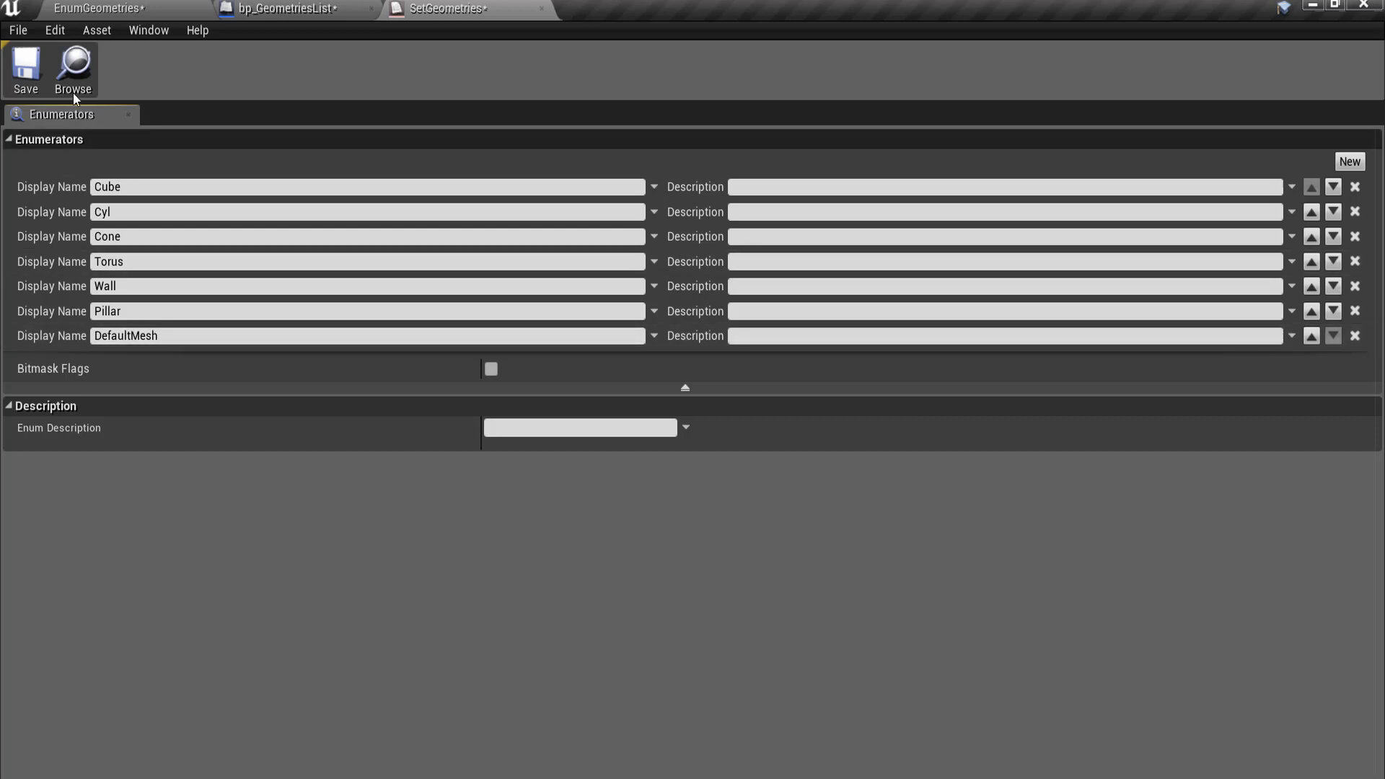
click(26, 69)
Dock the Construction Script and Event Graph tabs beside the viewport in bp_GeometriesList
click(288, 8)
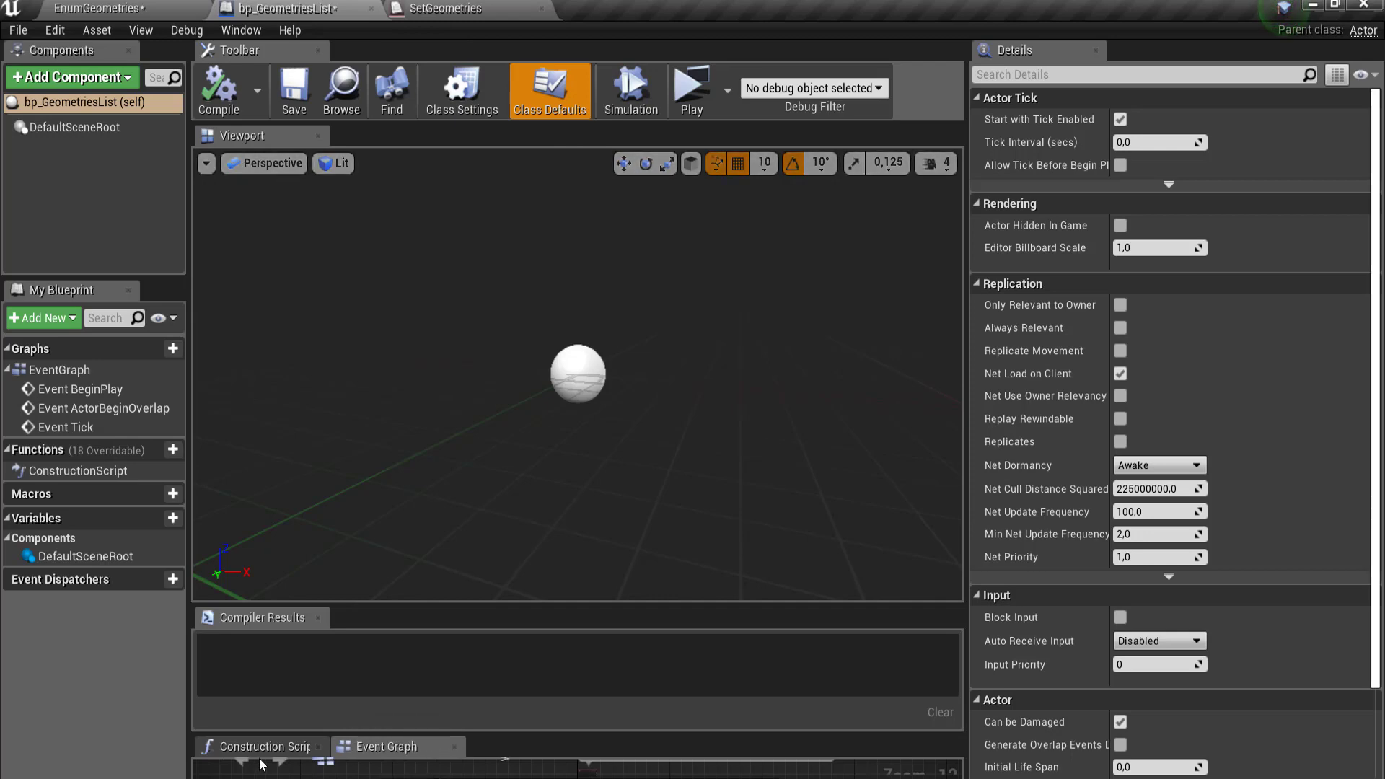
drag(264, 746, 426, 137)
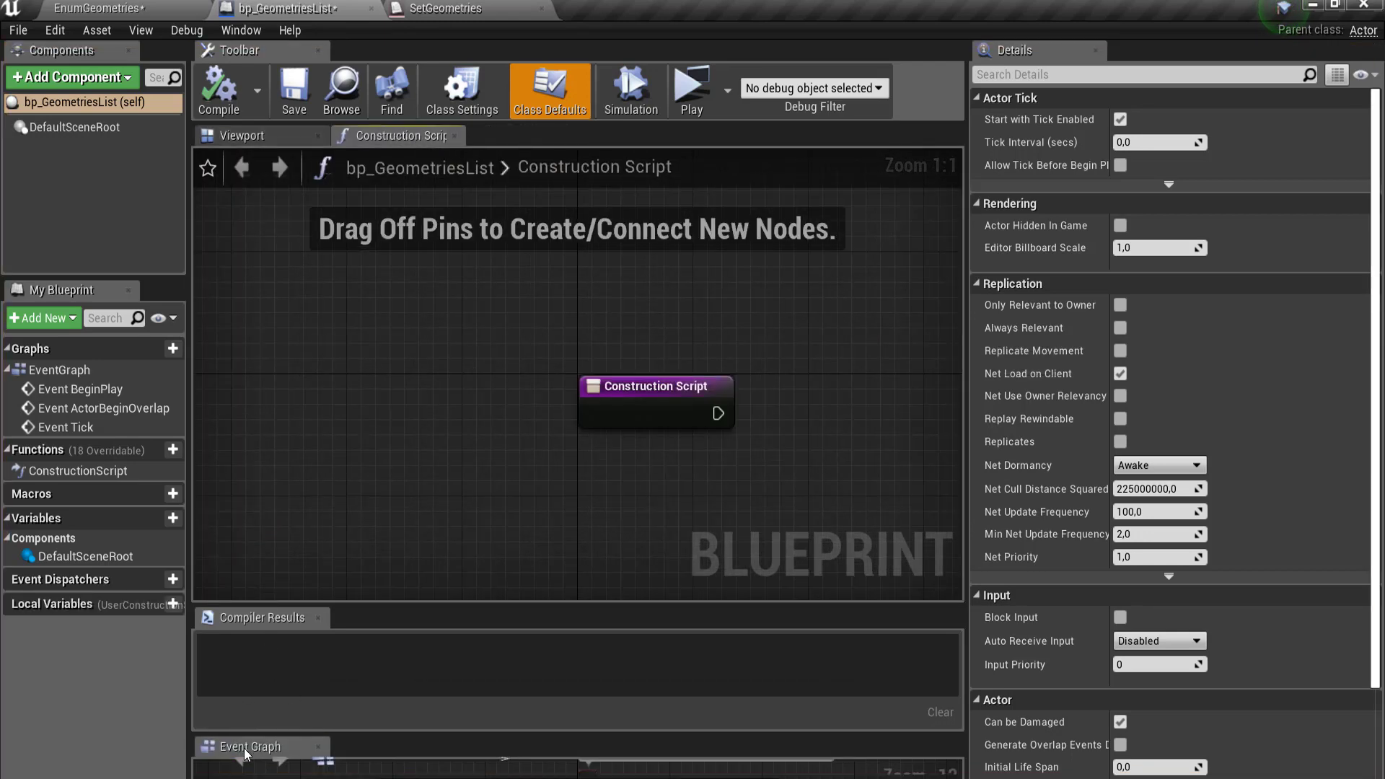
drag(243, 747, 549, 127)
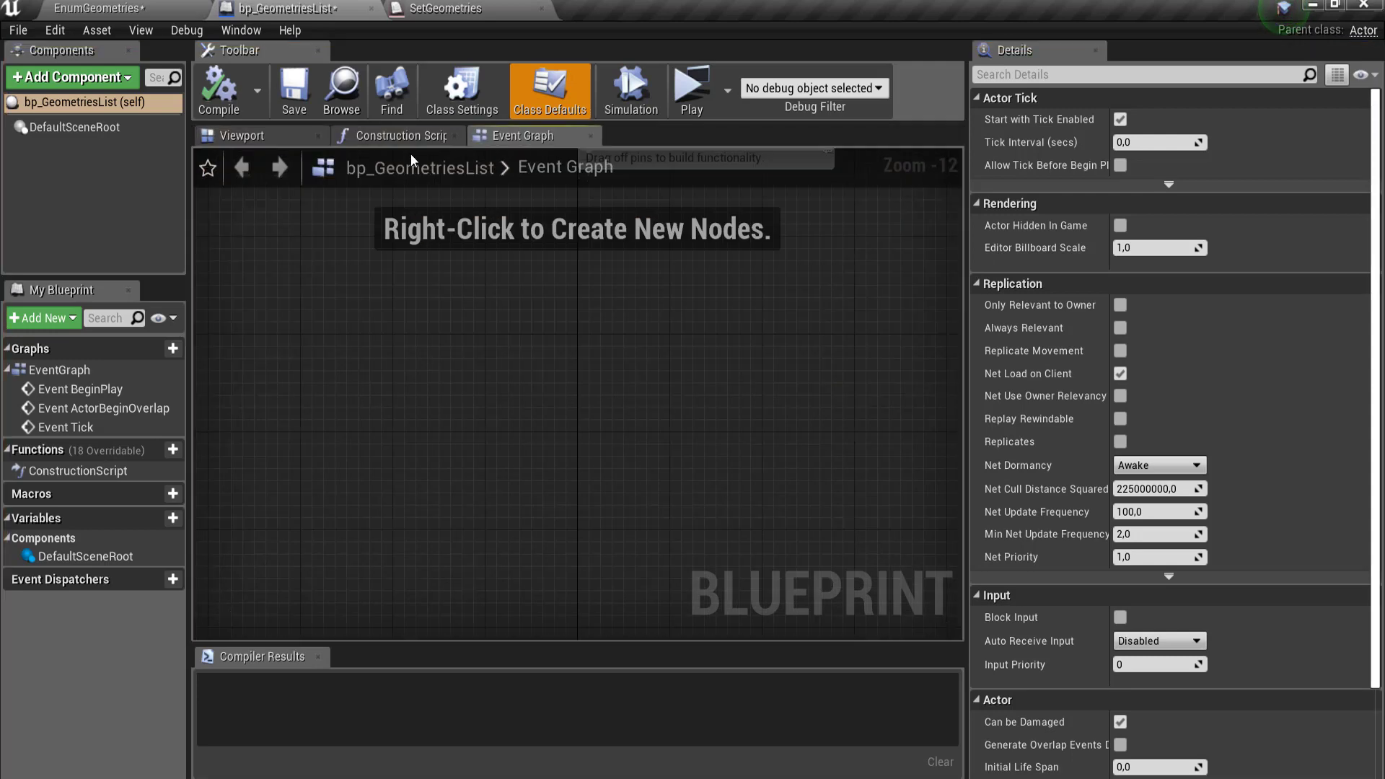
click(404, 135)
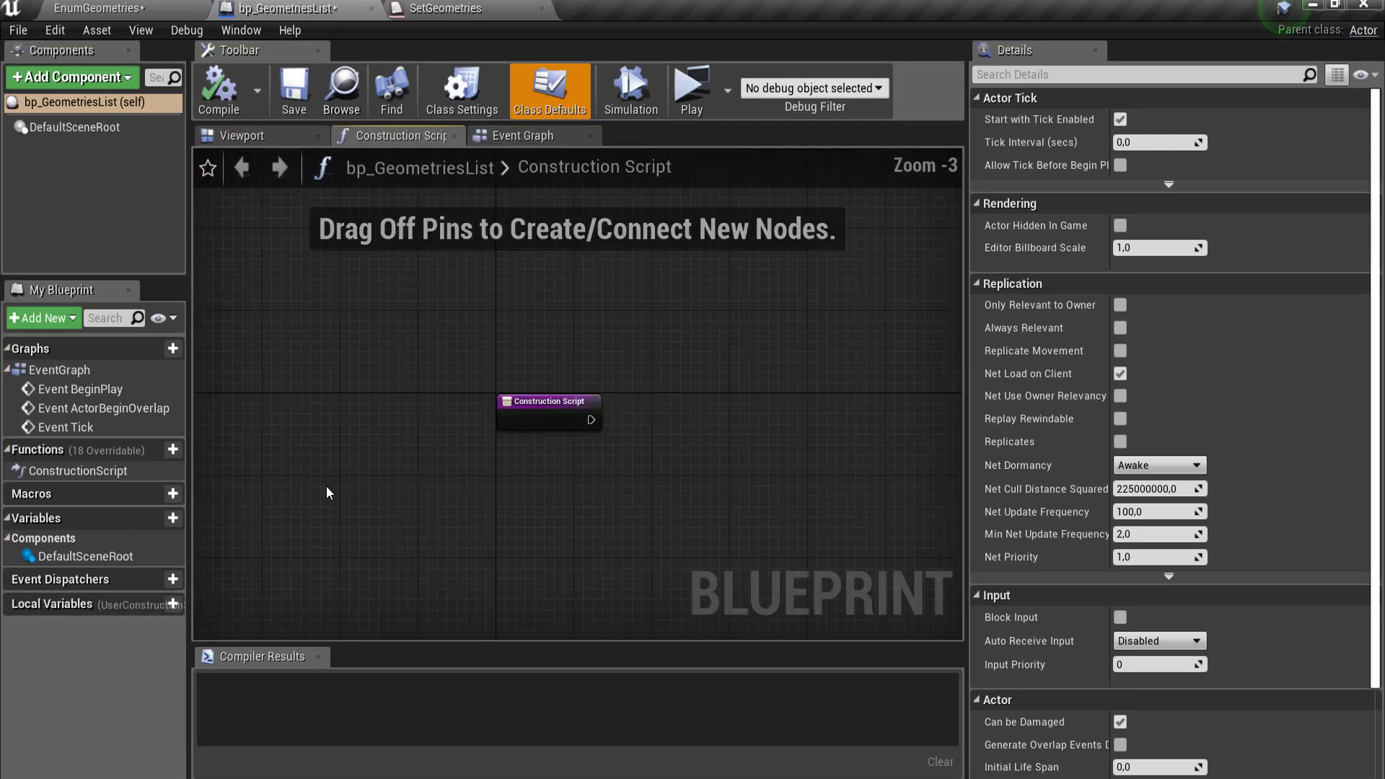
scroll(635, 451, up, 1)
right_drag(635, 446, 458, 411)
scroll(487, 426, down, 1)
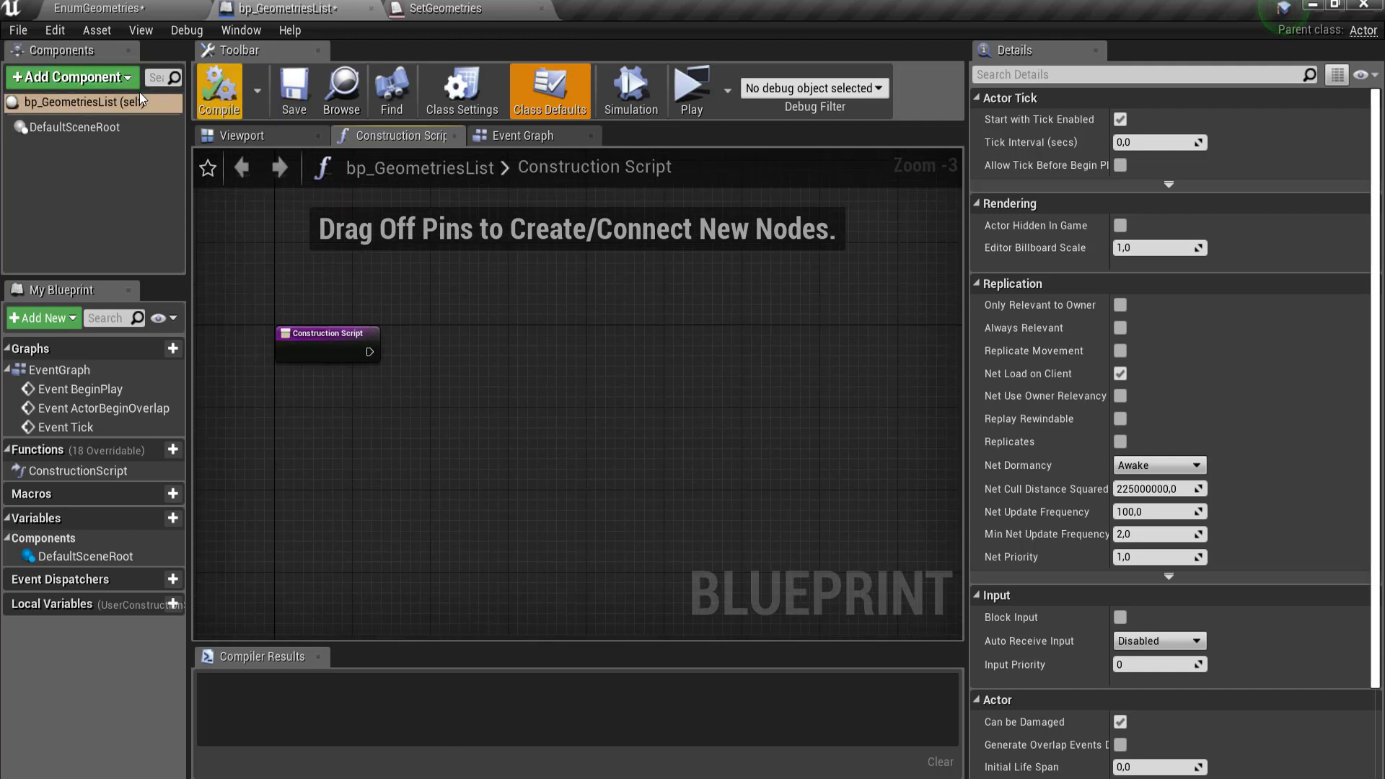
Add a Static Mesh component named DefaultMesh to the blueprint
click(105, 78)
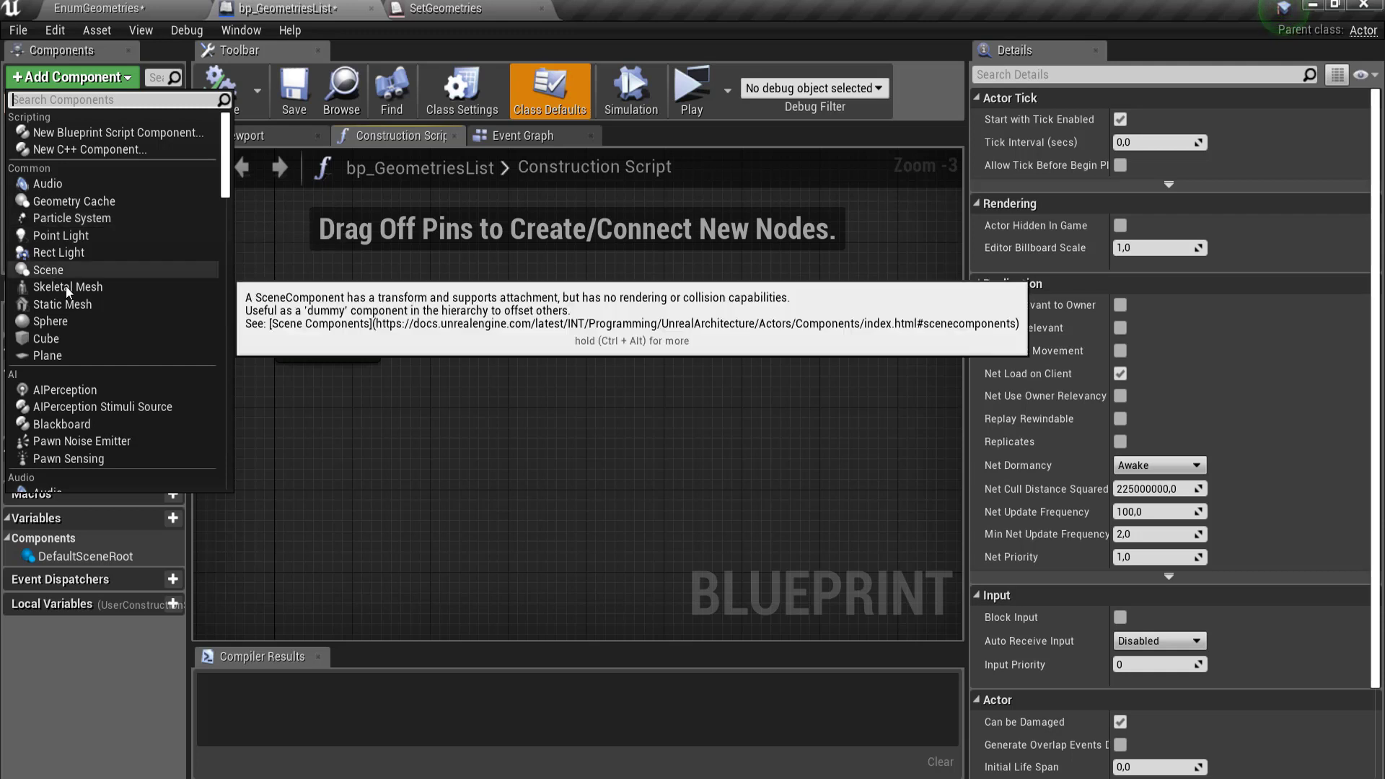
click(81, 305)
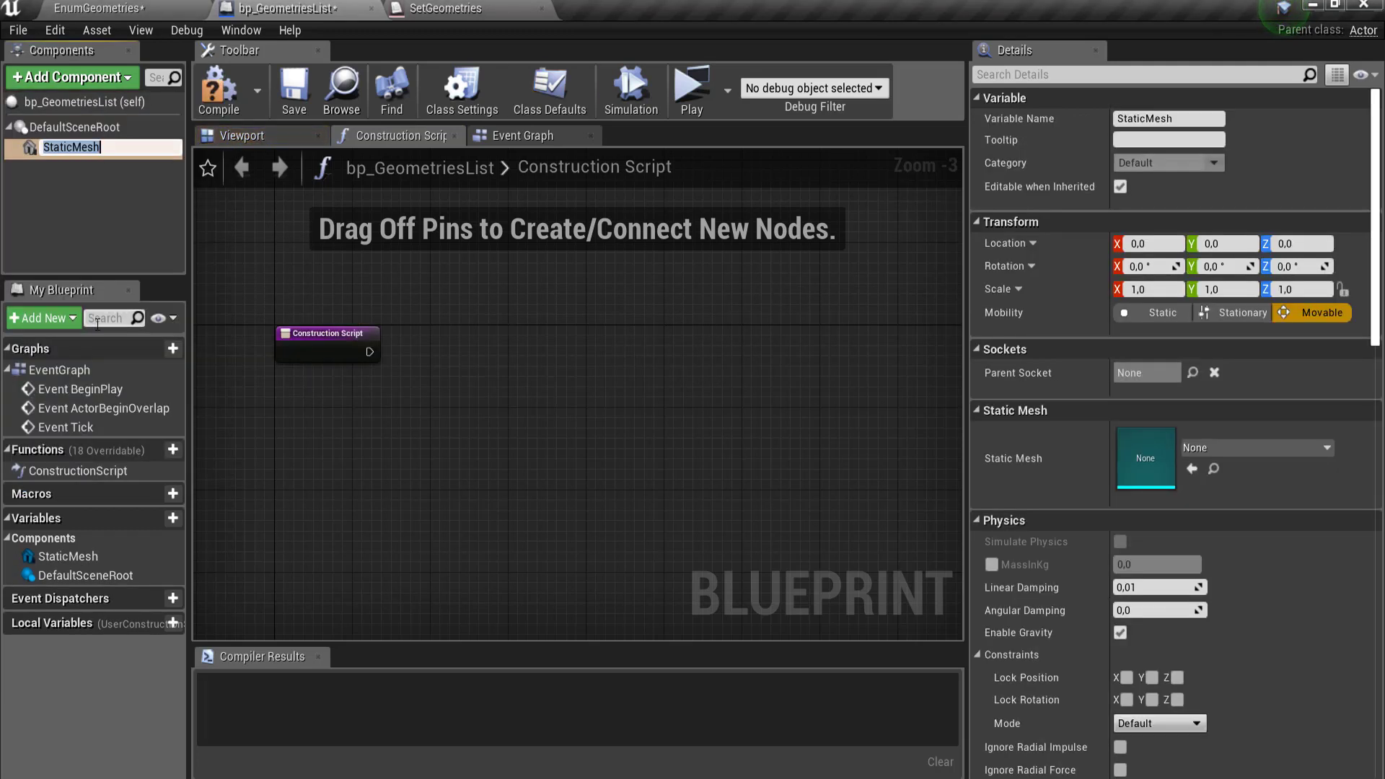
text(Defaq)
key(Return)
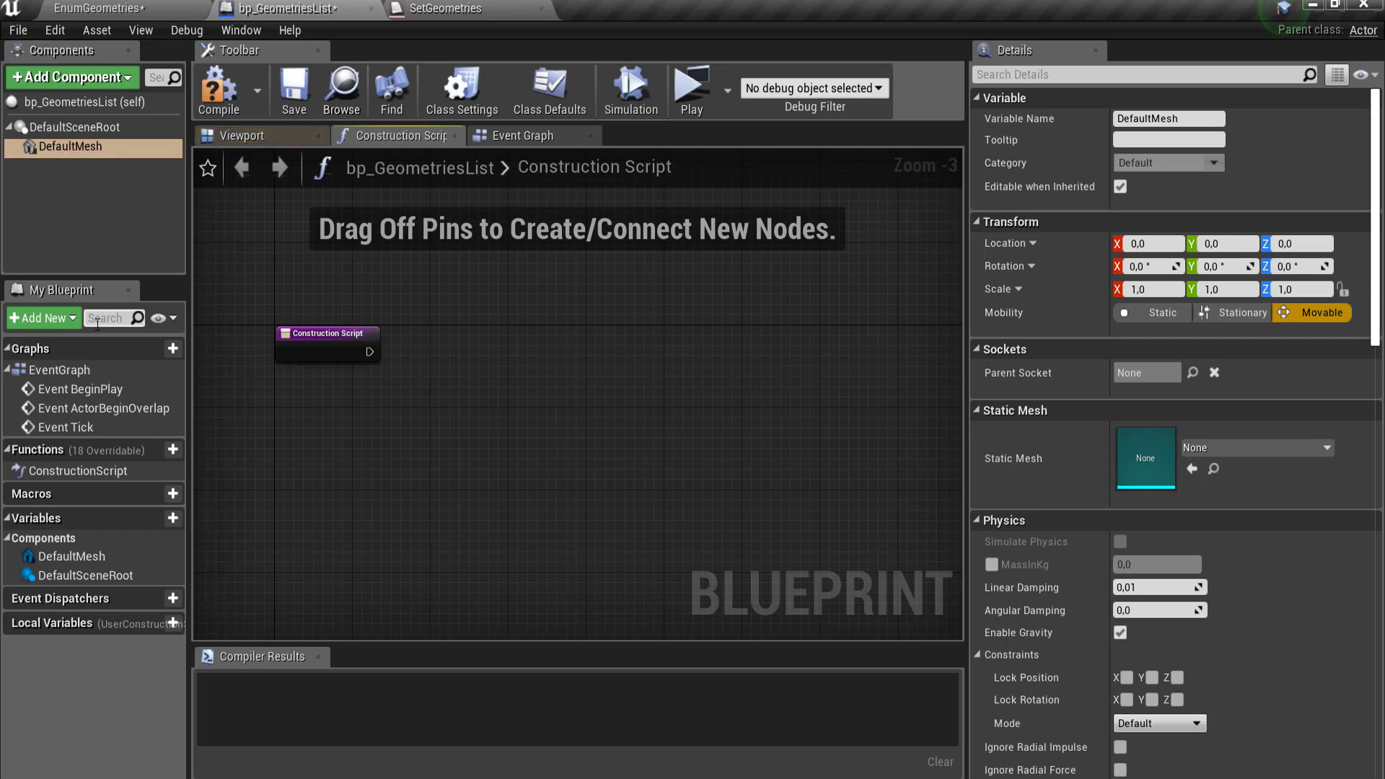
Assign MaterialSphere to DefaultMesh, compile, and inspect it in the Viewport preview
click(1264, 448)
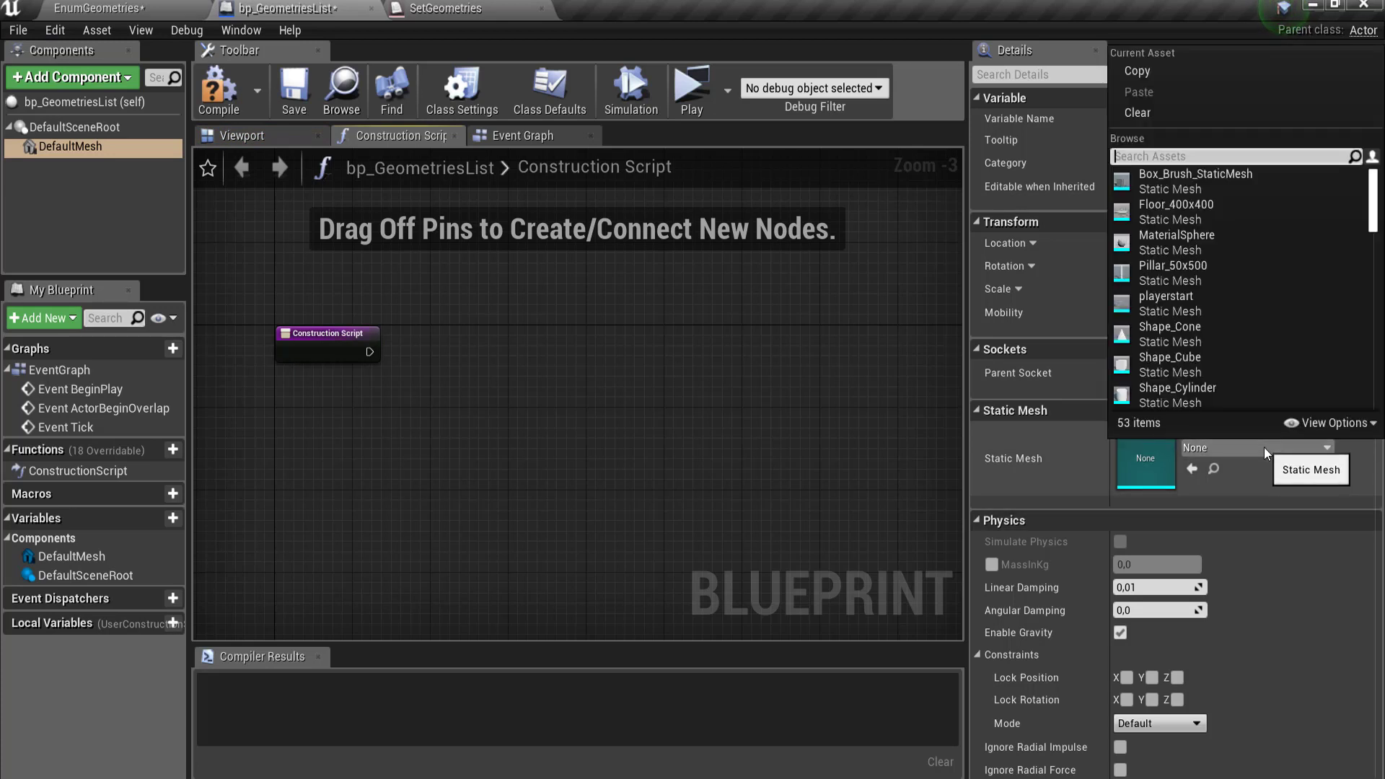
text(sph)
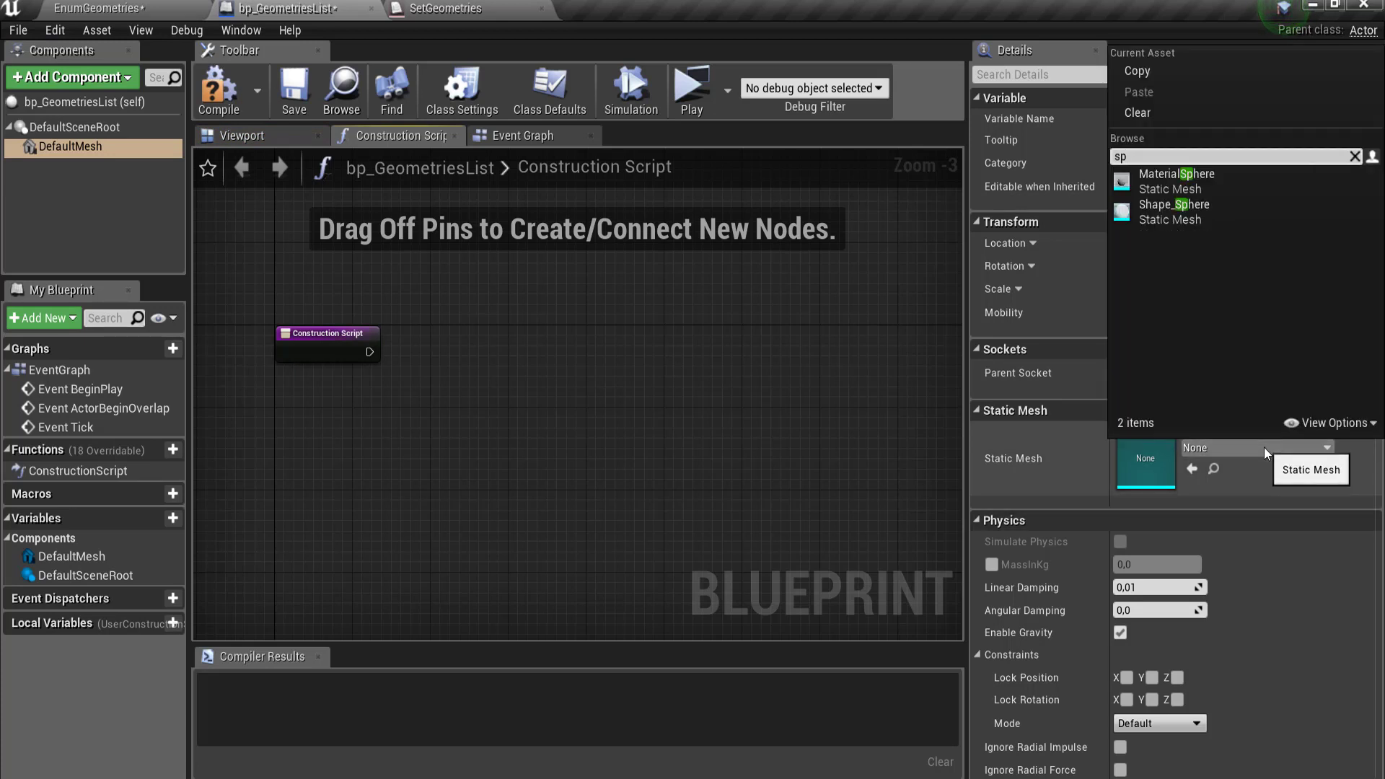
click(1197, 180)
click(216, 88)
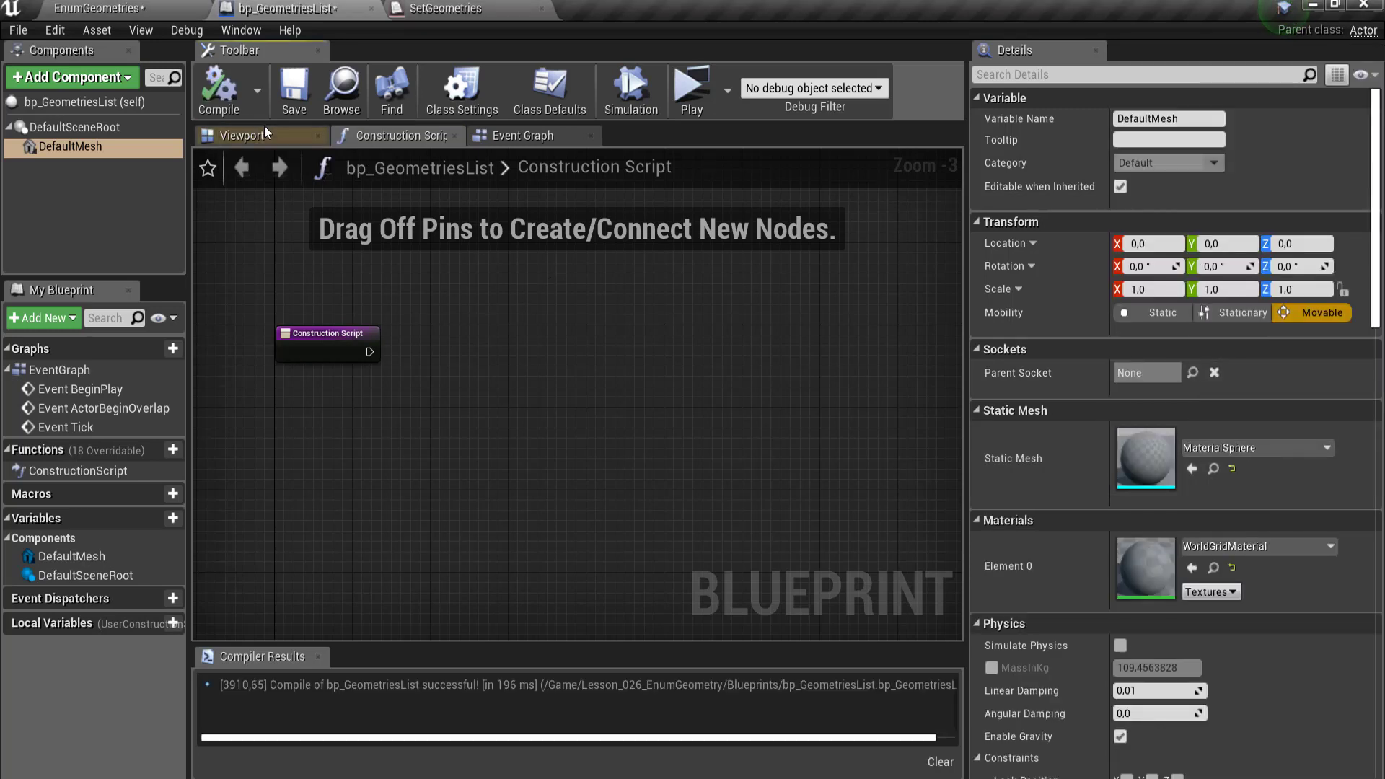
click(241, 135)
scroll(528, 426, down, 5)
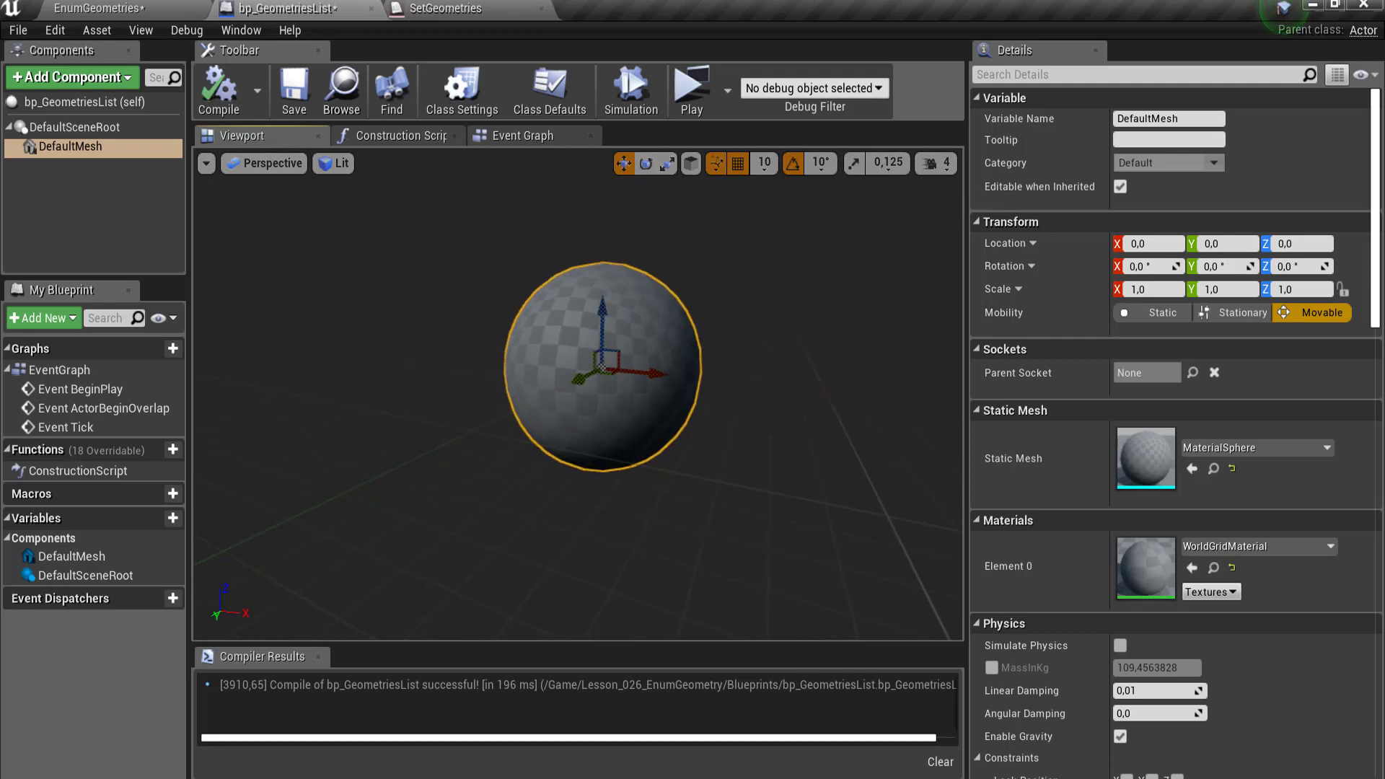
right_drag(520, 445, 570, 441)
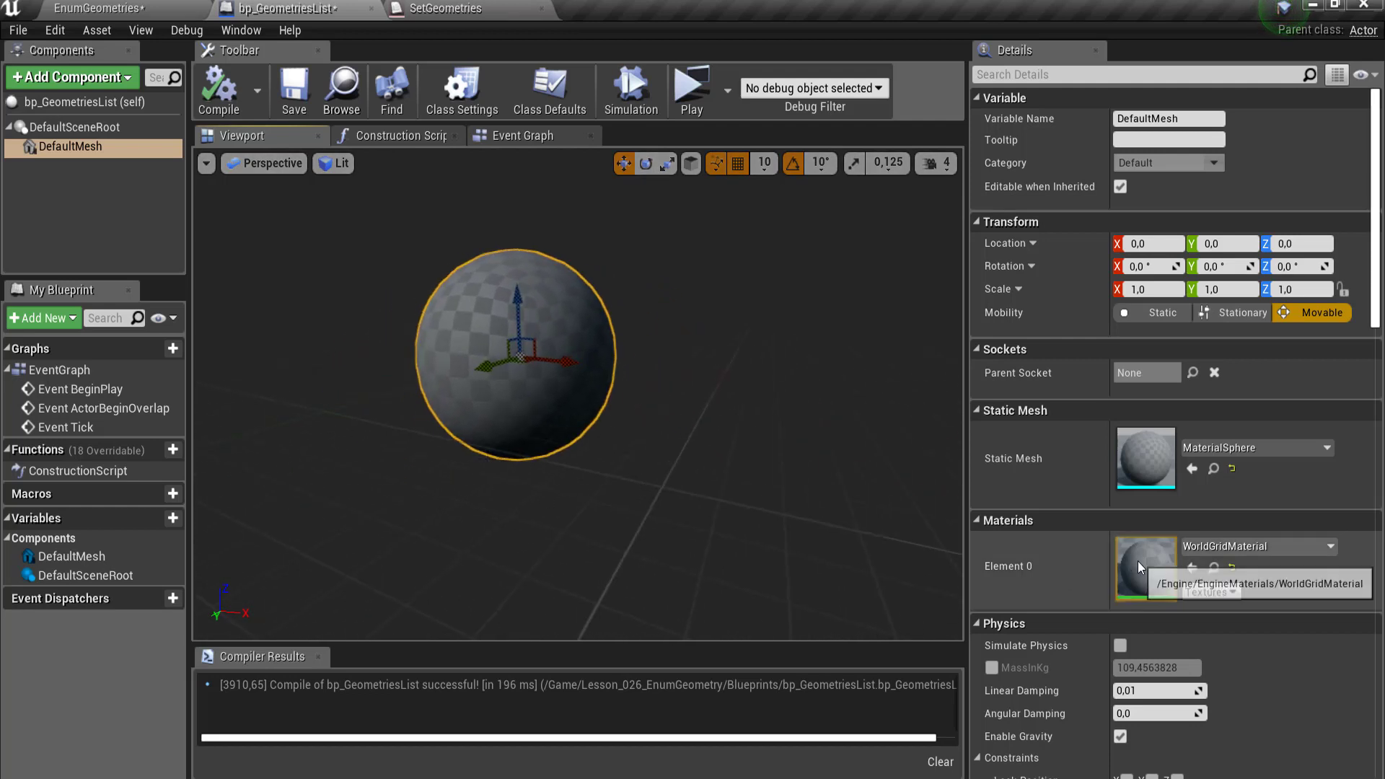
Change the DefaultMesh static mesh to Shape_Sphere
click(1235, 450)
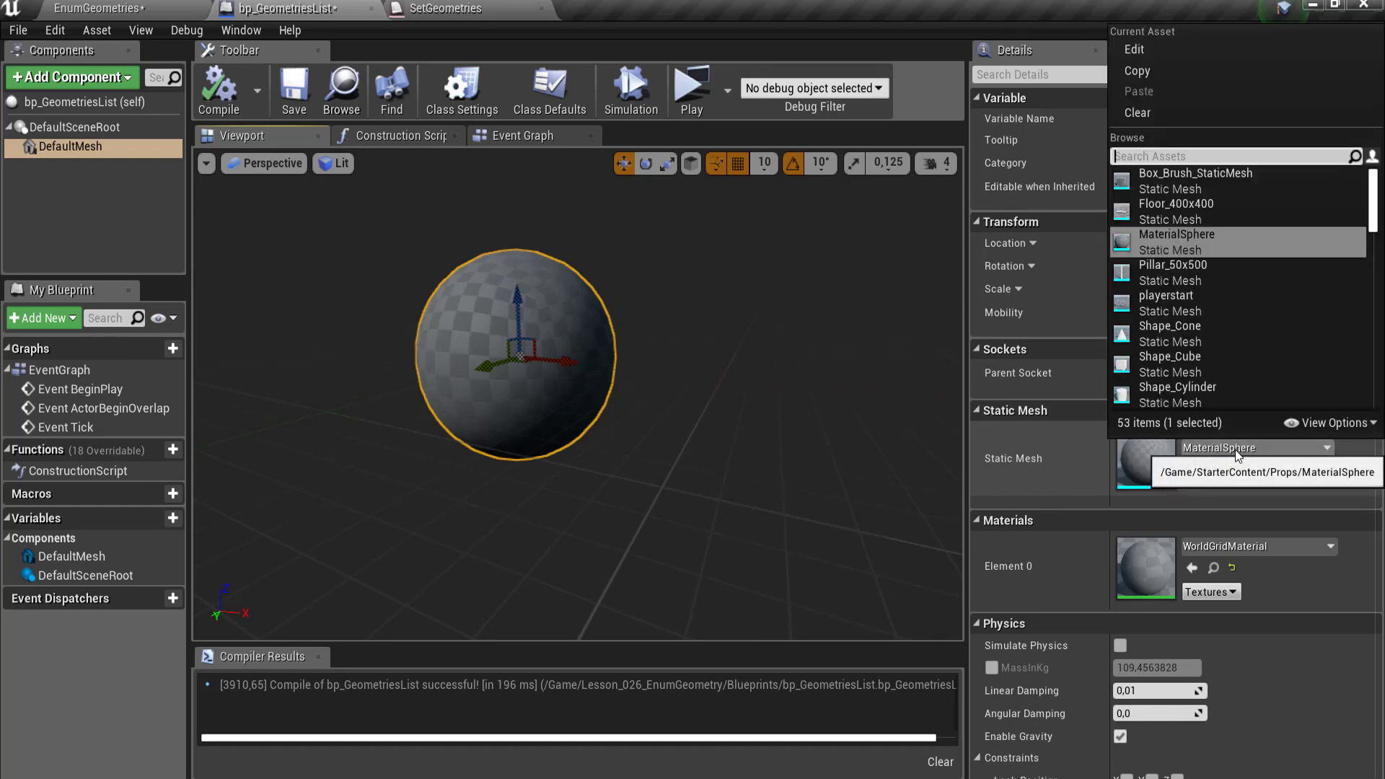
text(sph)
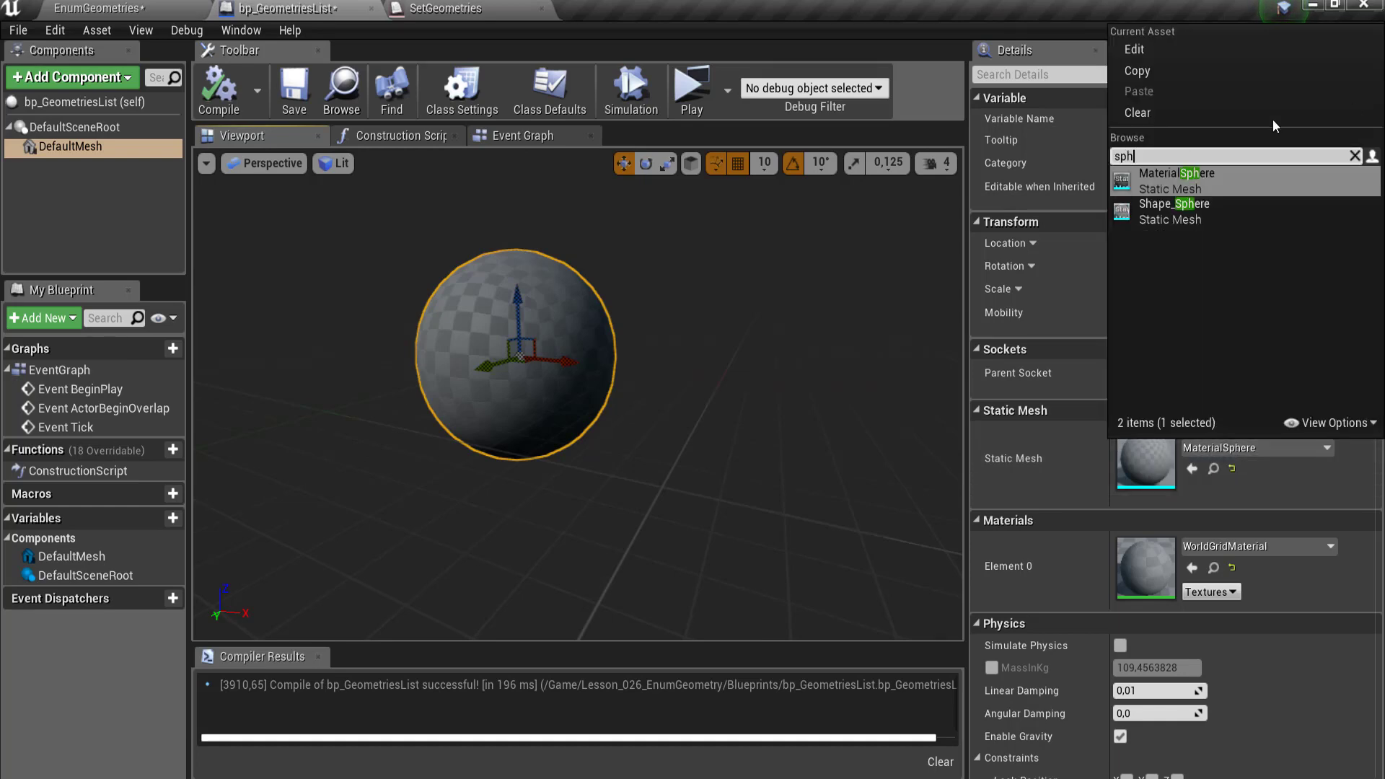
click(1200, 208)
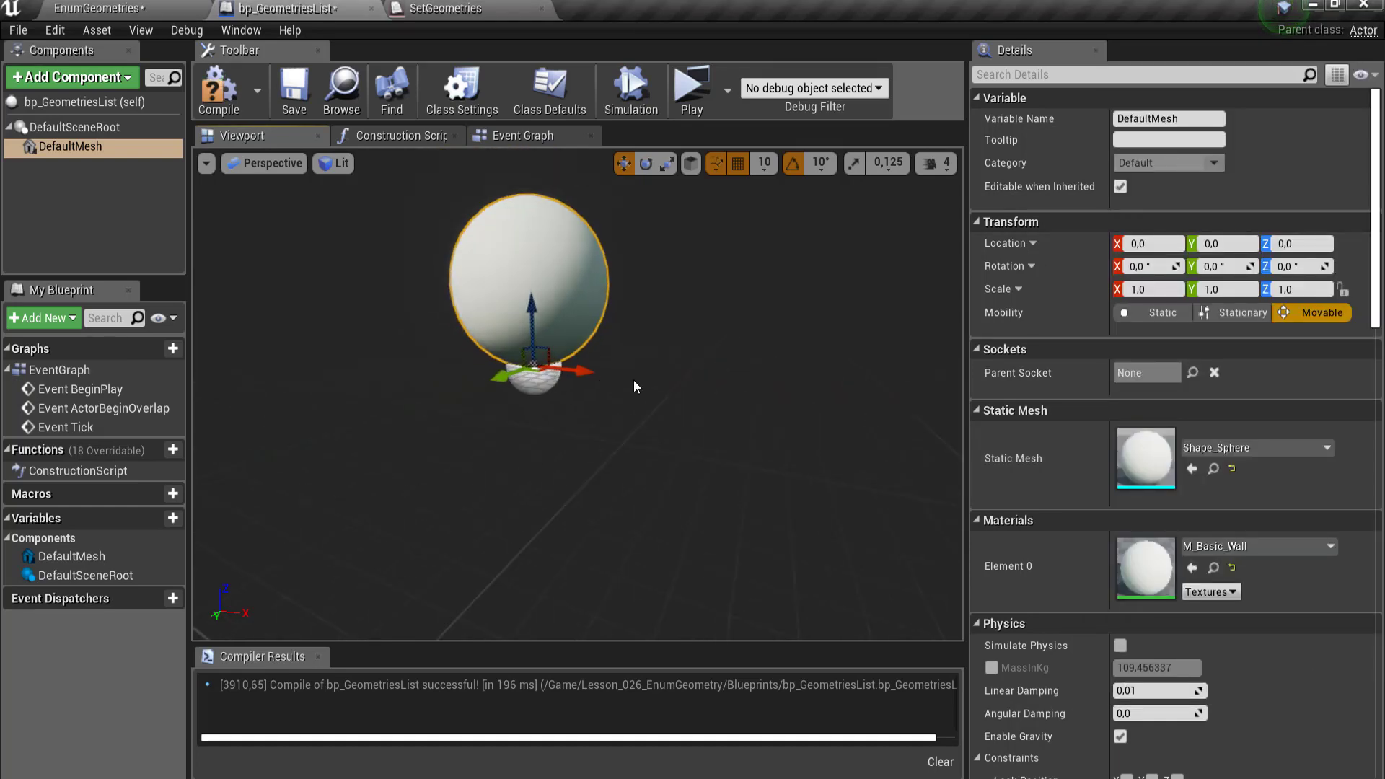
Recompile the blueprint and place a bp_GeometriesList instance into the EnumGeometries level
key(f)
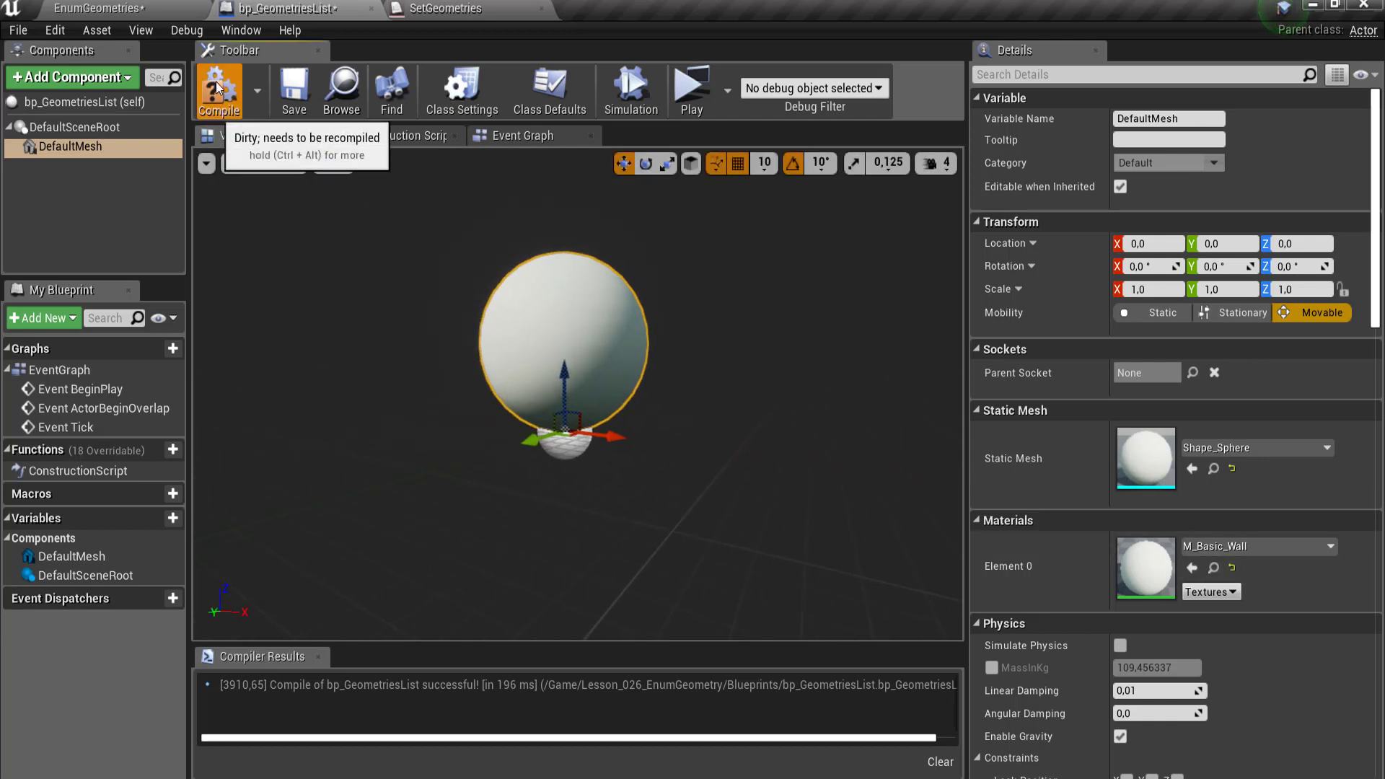
click(218, 86)
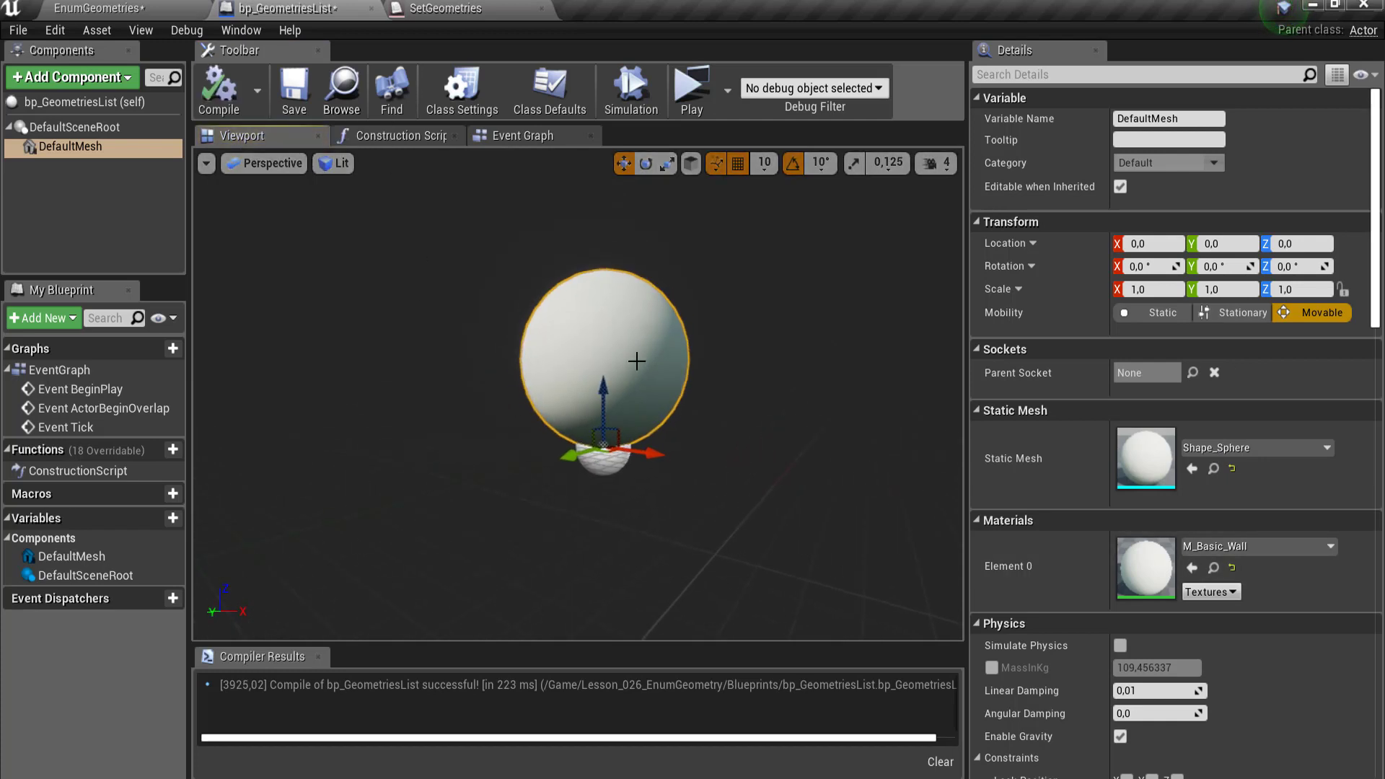
click(122, 7)
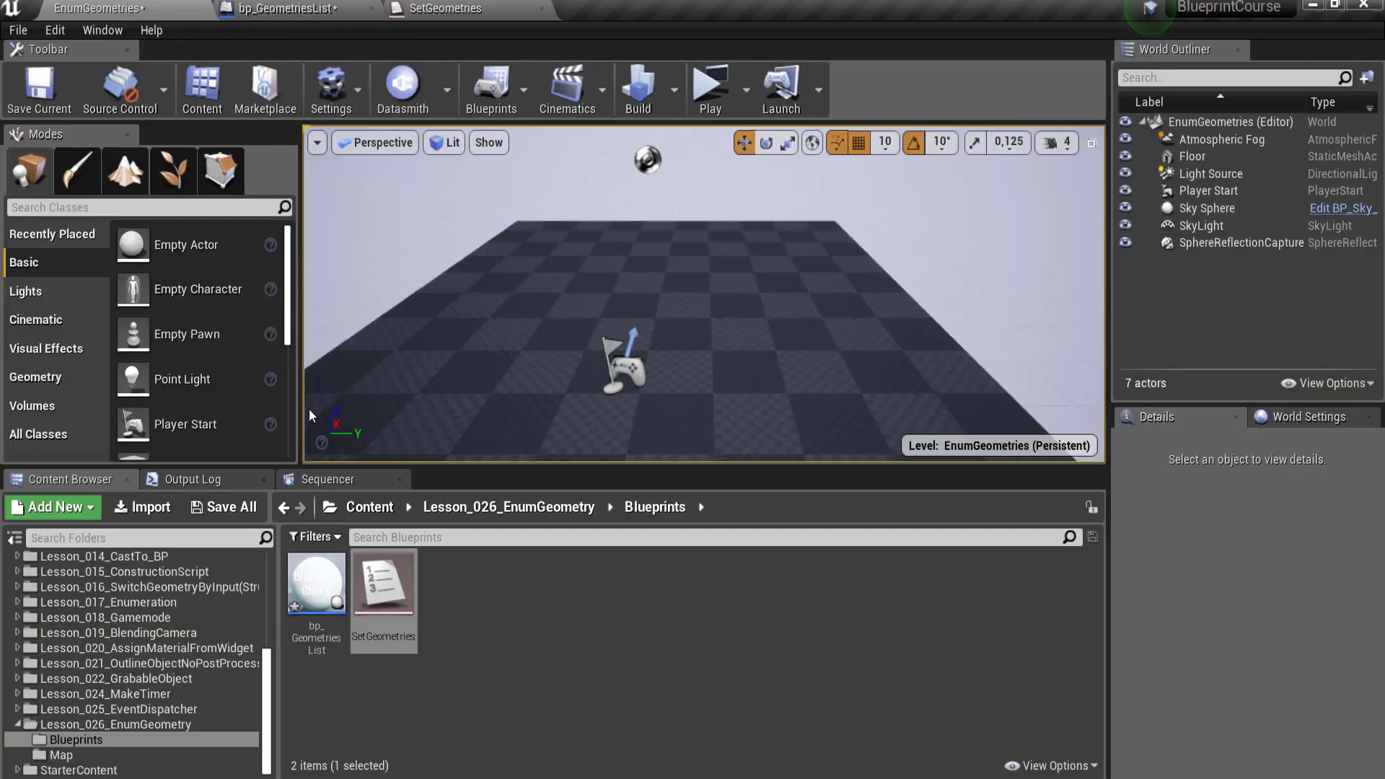
drag(309, 590, 655, 273)
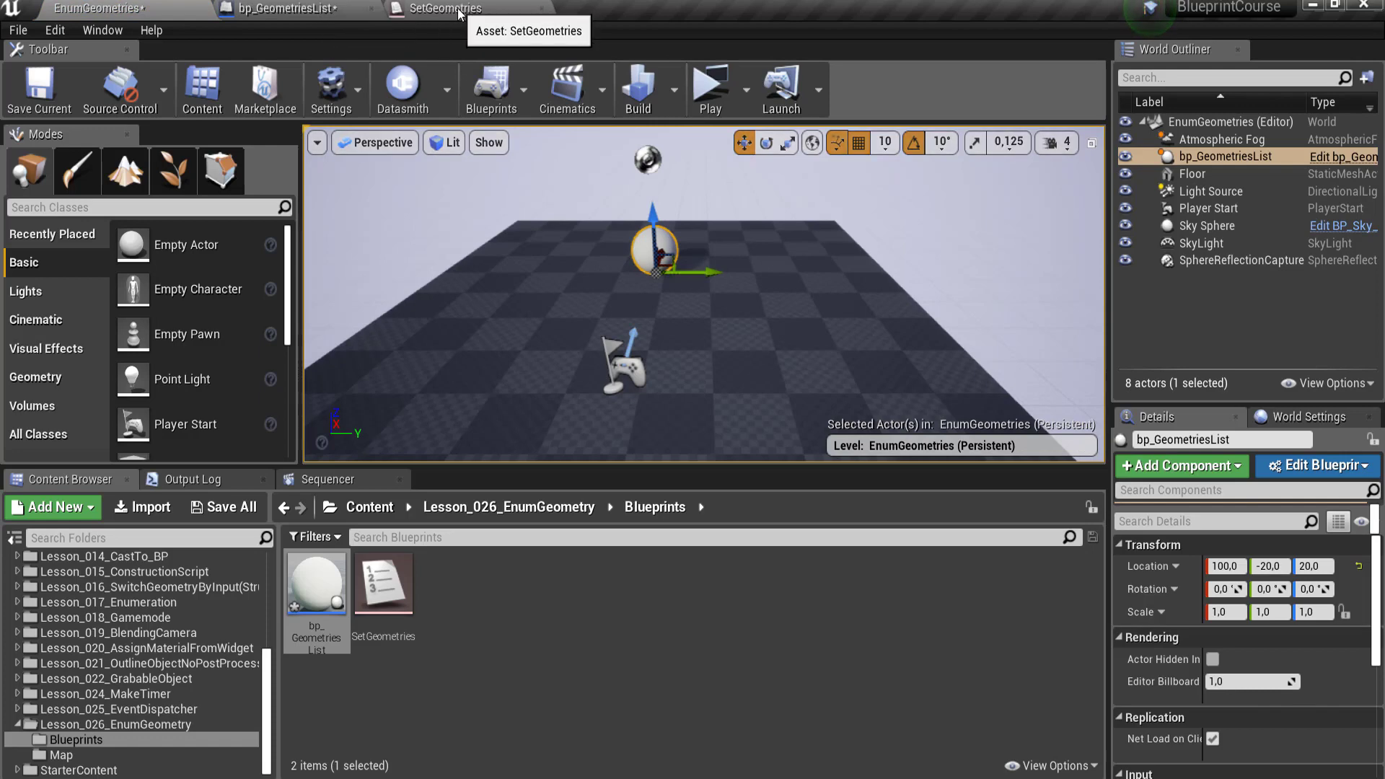
Switch back to the bp_GeometriesList Construction Script graph
click(300, 16)
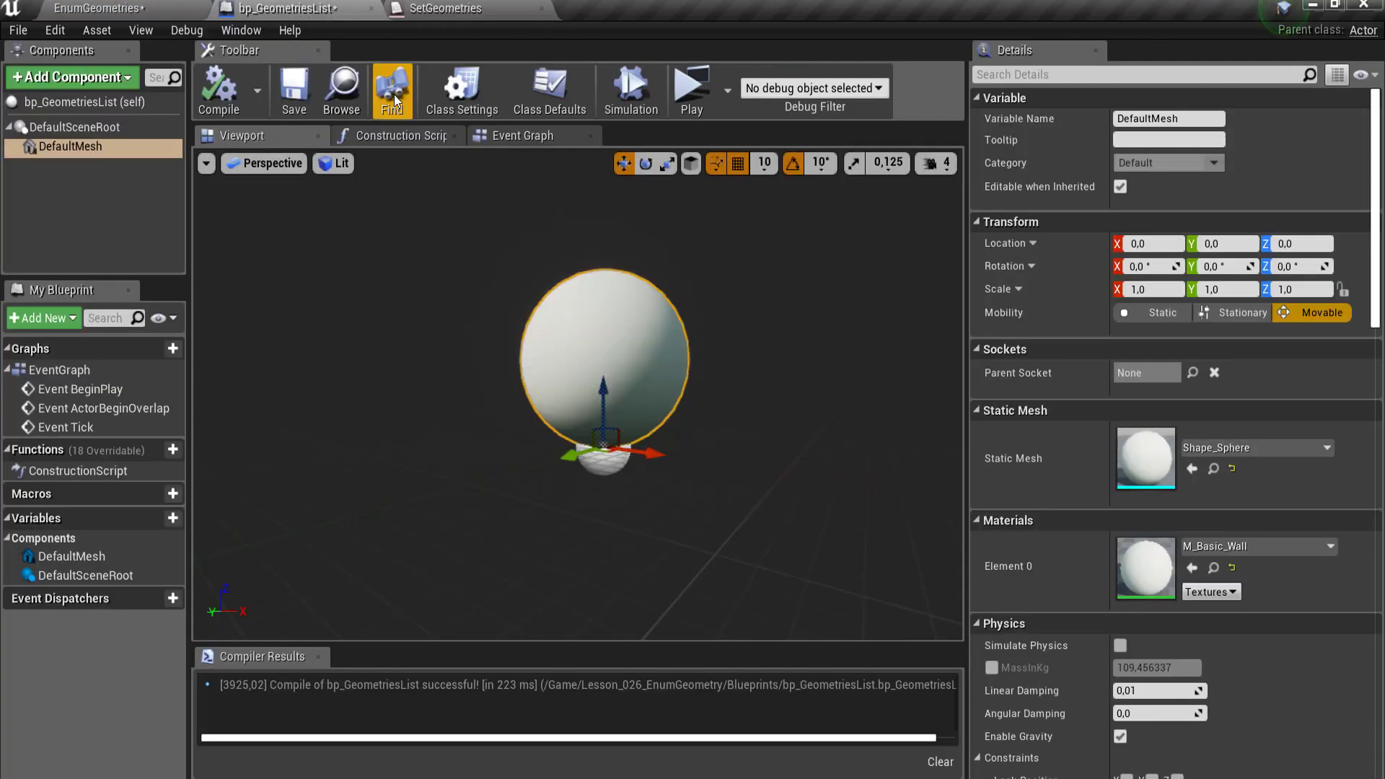
click(365, 141)
scroll(385, 434, down, 2)
scroll(385, 431, up, 2)
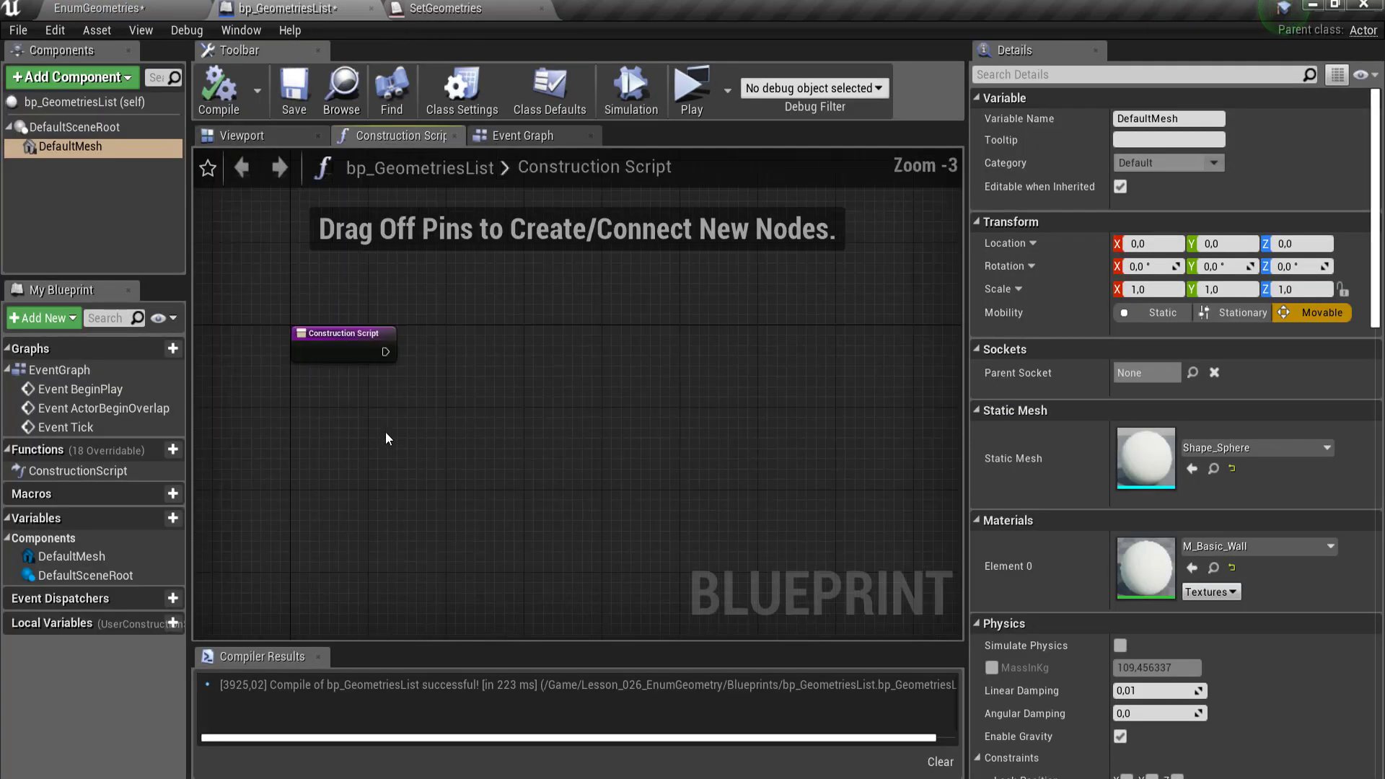
Add a new blueprint variable named SetGeometries
right_drag(460, 388, 414, 392)
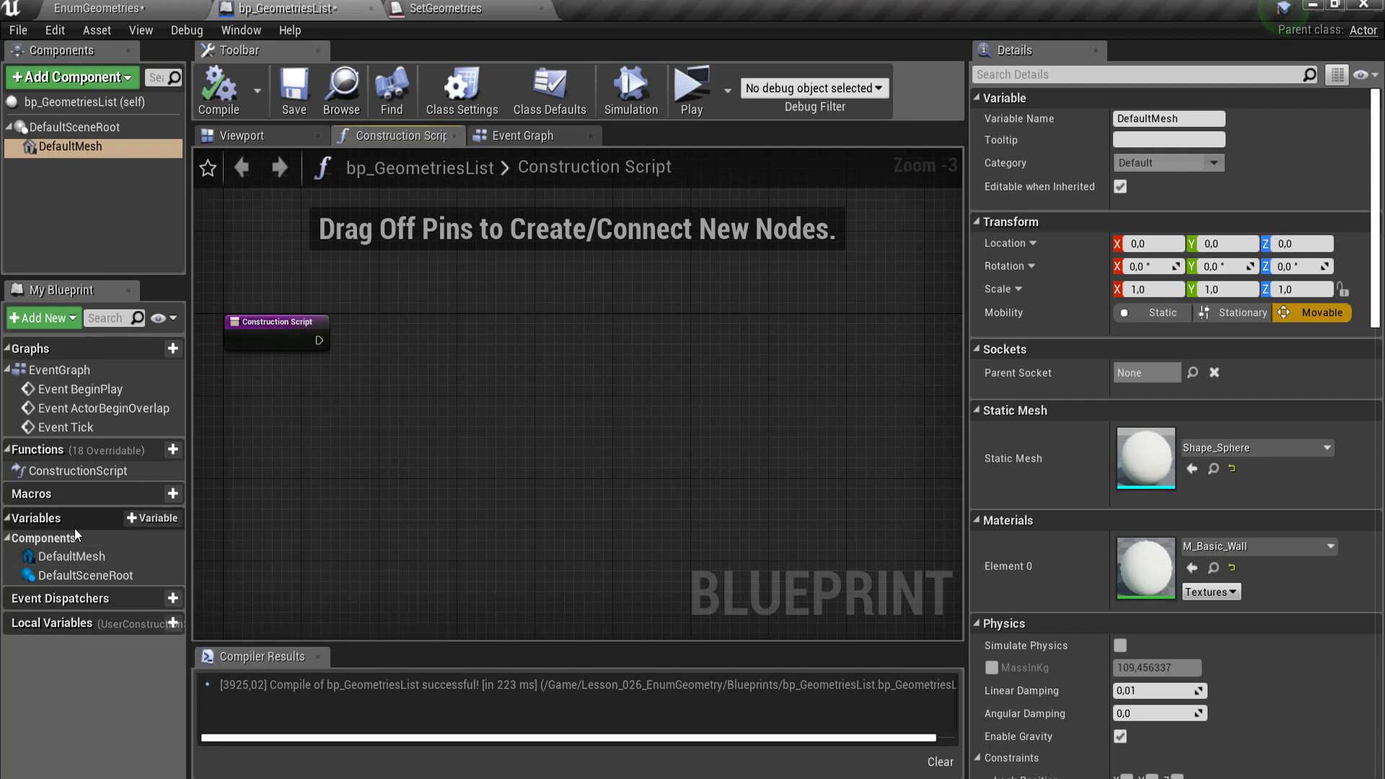
click(141, 517)
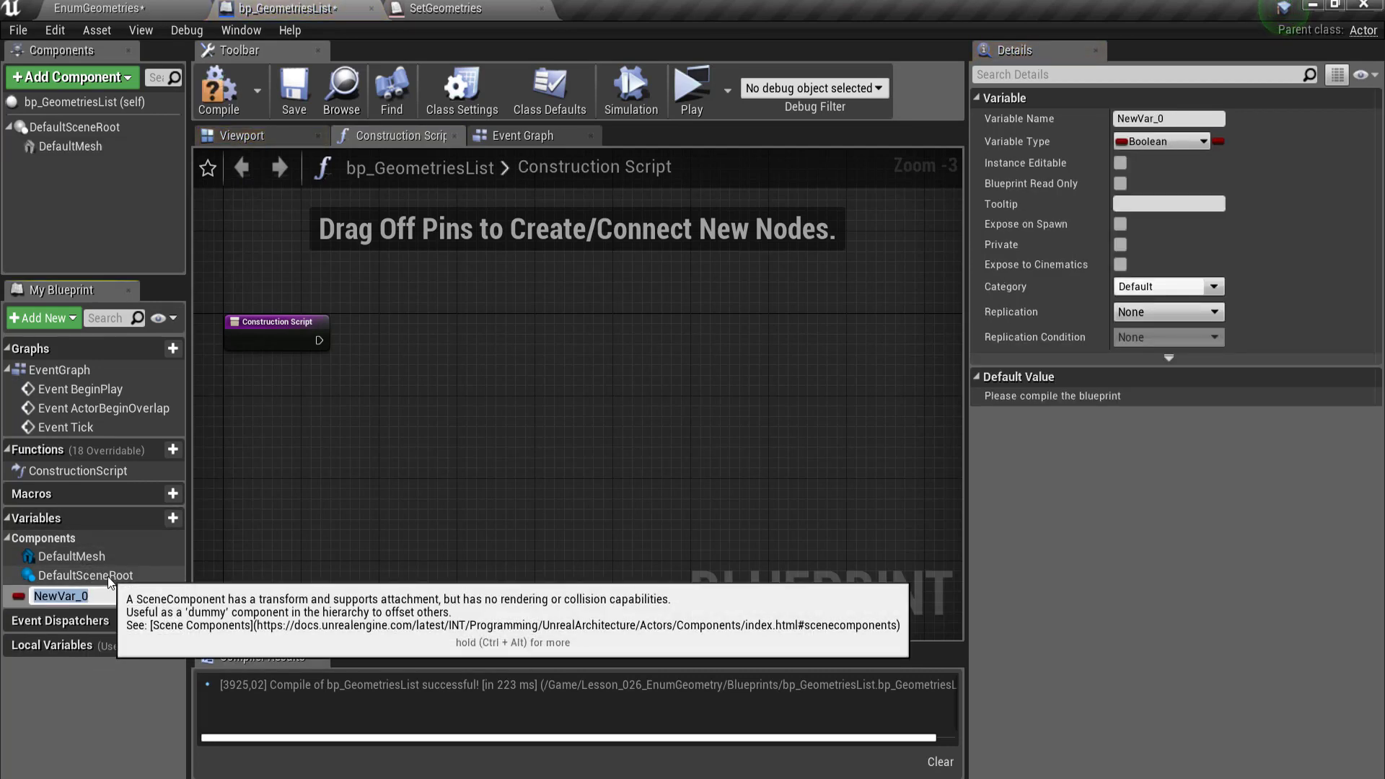
text(Geome)
key(BackSpace)
key(BackSpace)
key(BackSpace)
text(Set)
text(Ge)
key(Return)
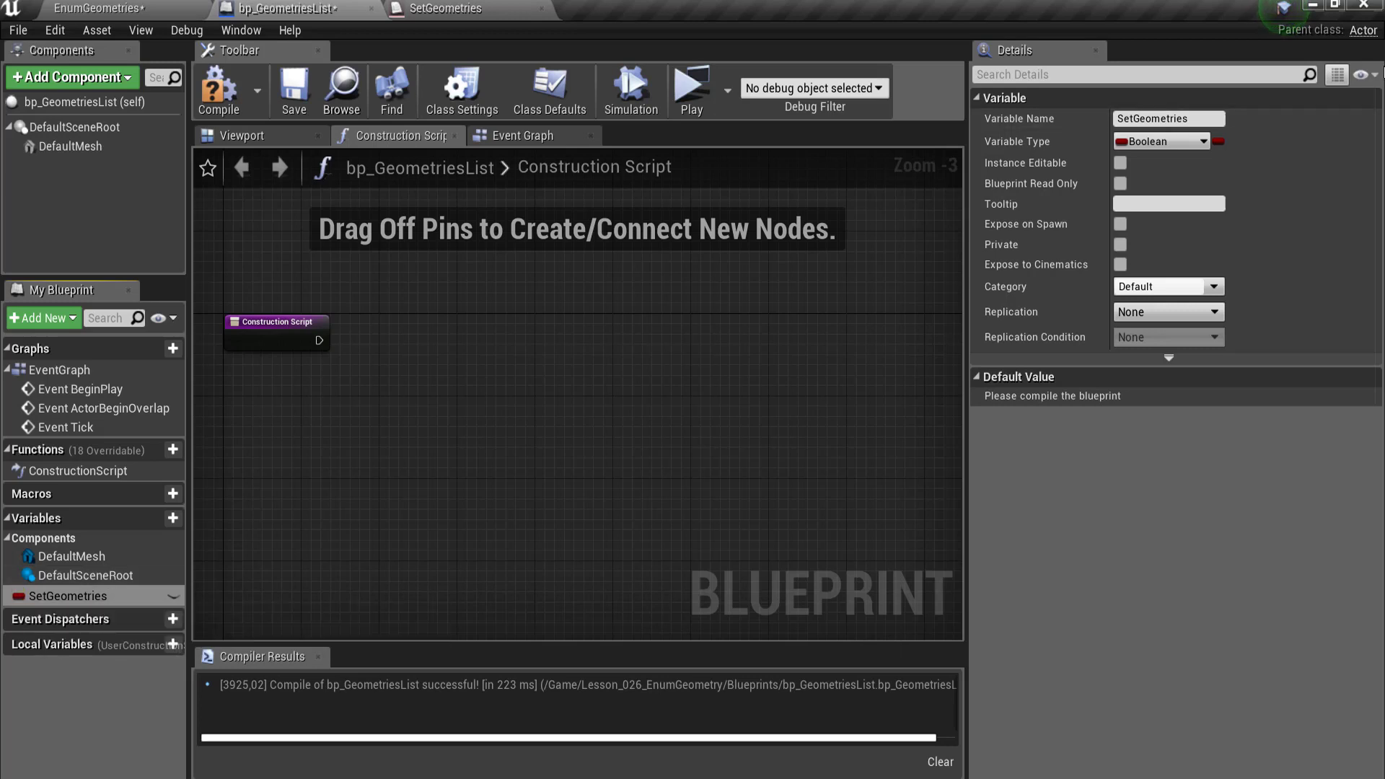
Set the variable's type to the Set Geometries enum, compile, and keep Cube as default
click(1176, 149)
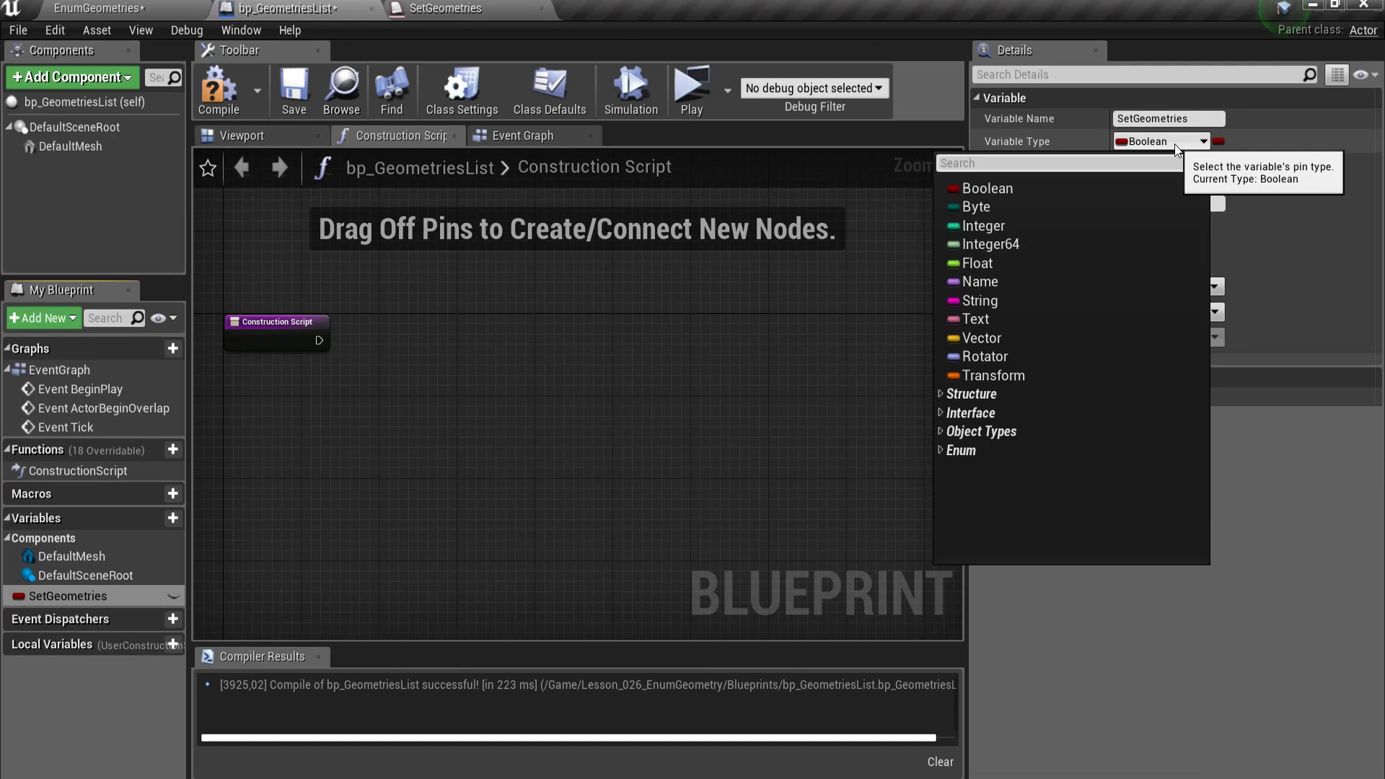
text(setge)
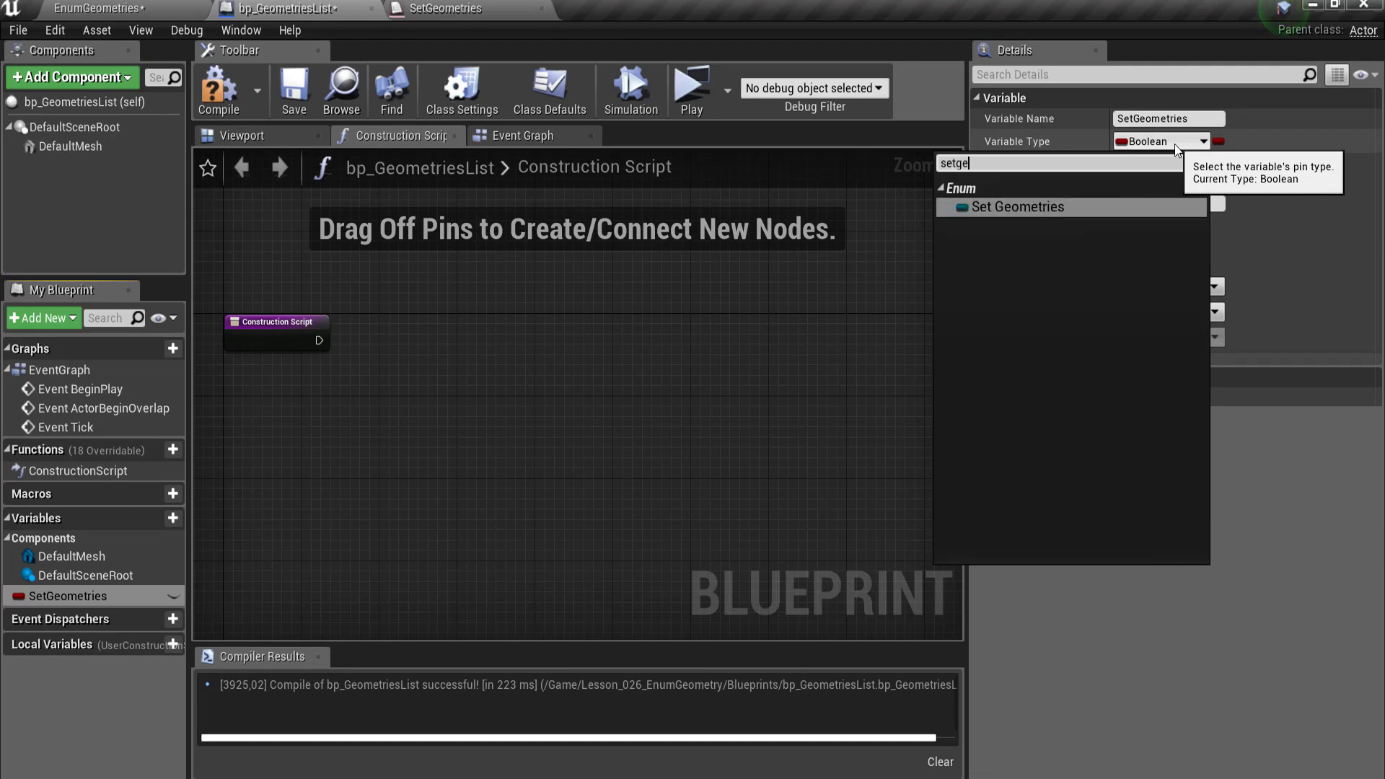
click(1011, 207)
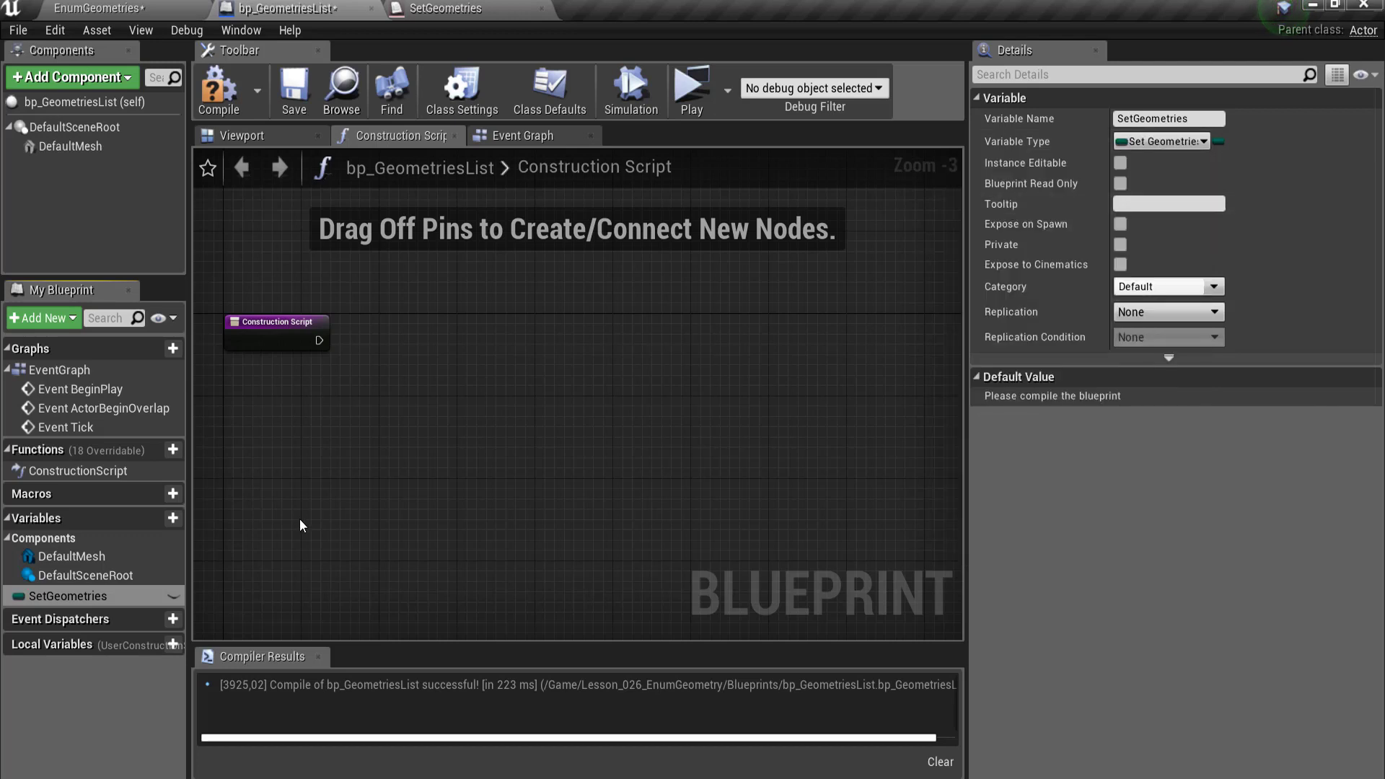
click(218, 90)
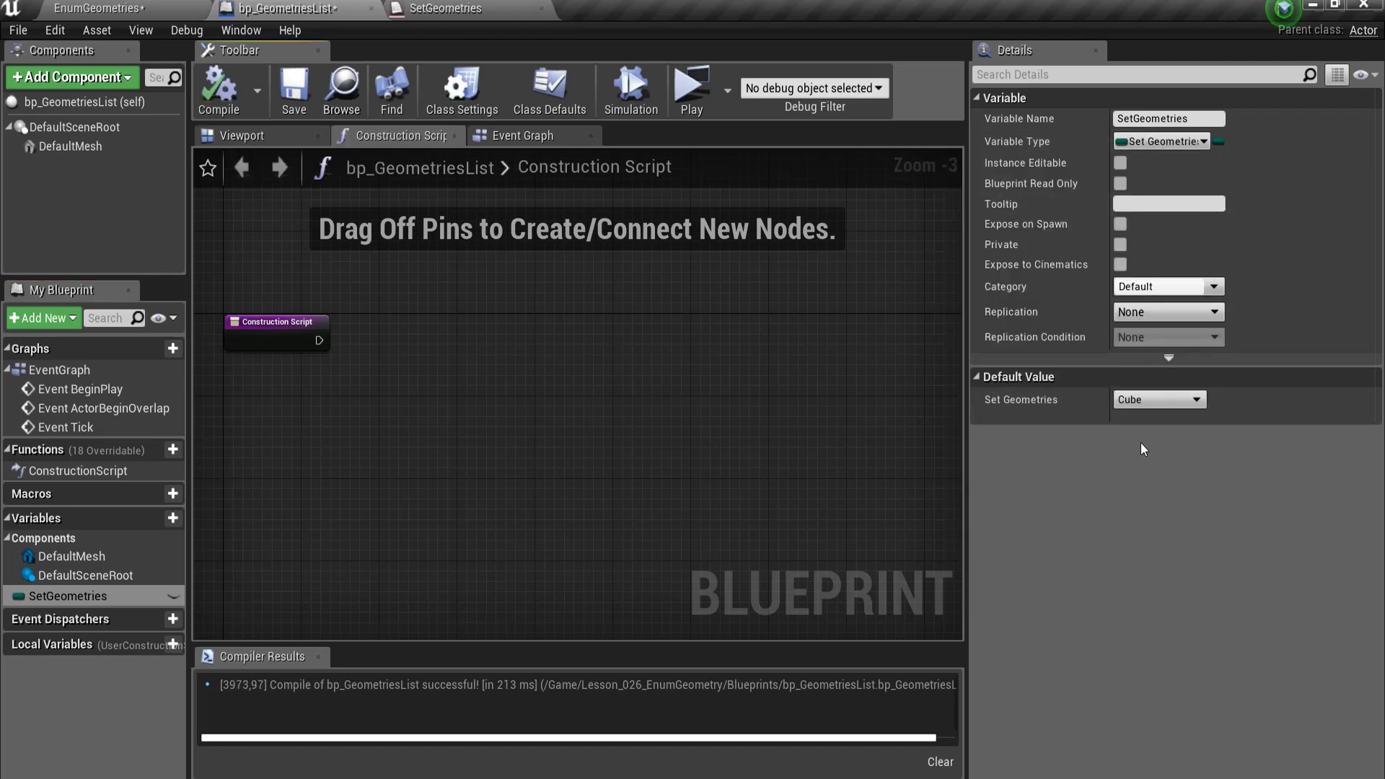
click(1172, 400)
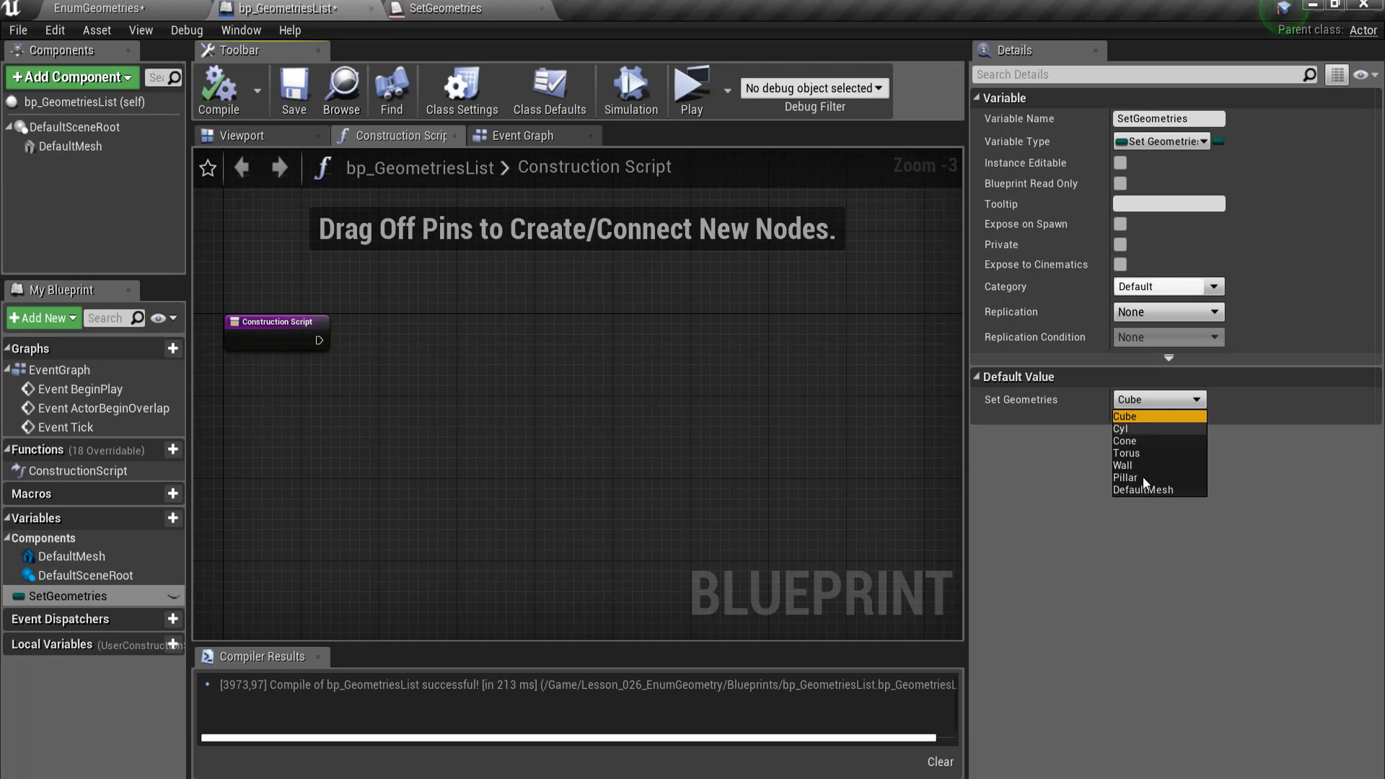
click(1114, 573)
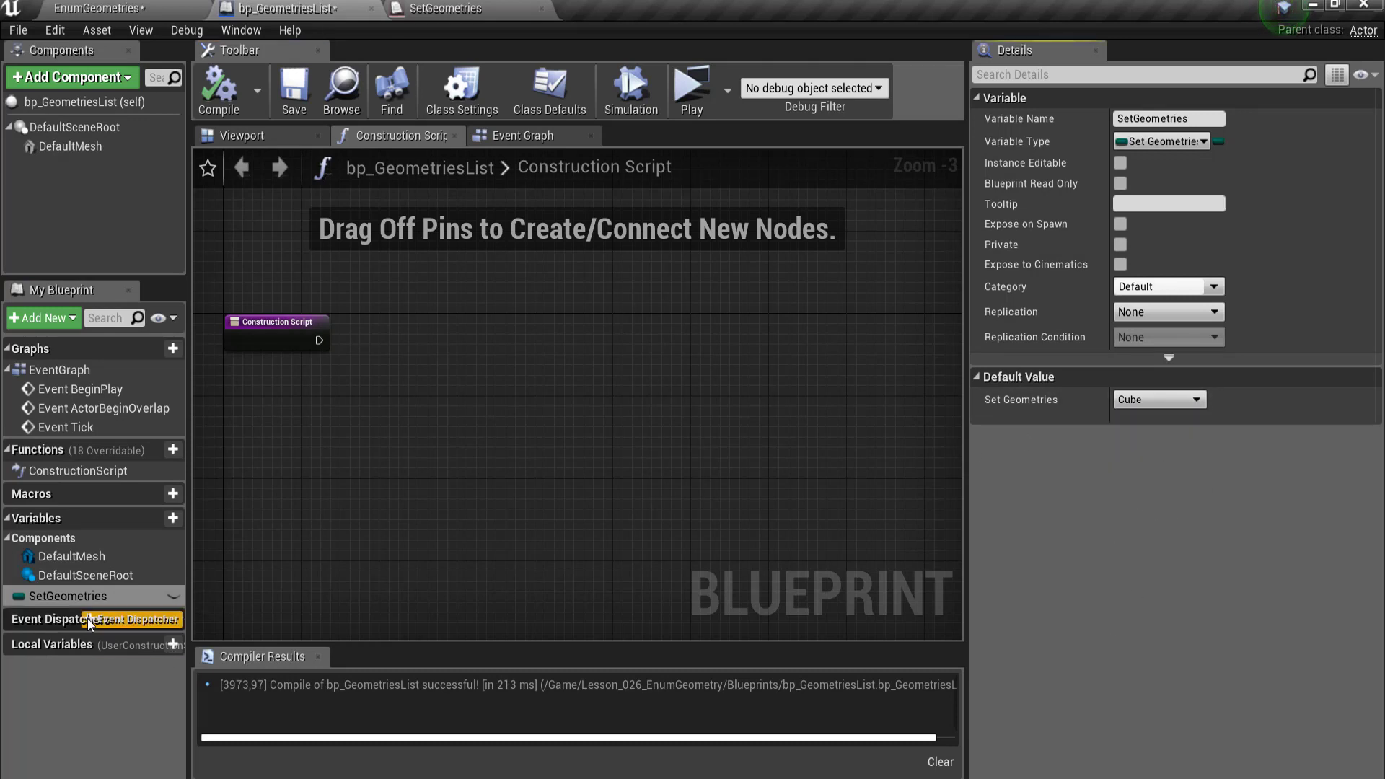
Place a SetGeometries getter node below the Construction Script node
drag(62, 594, 354, 418)
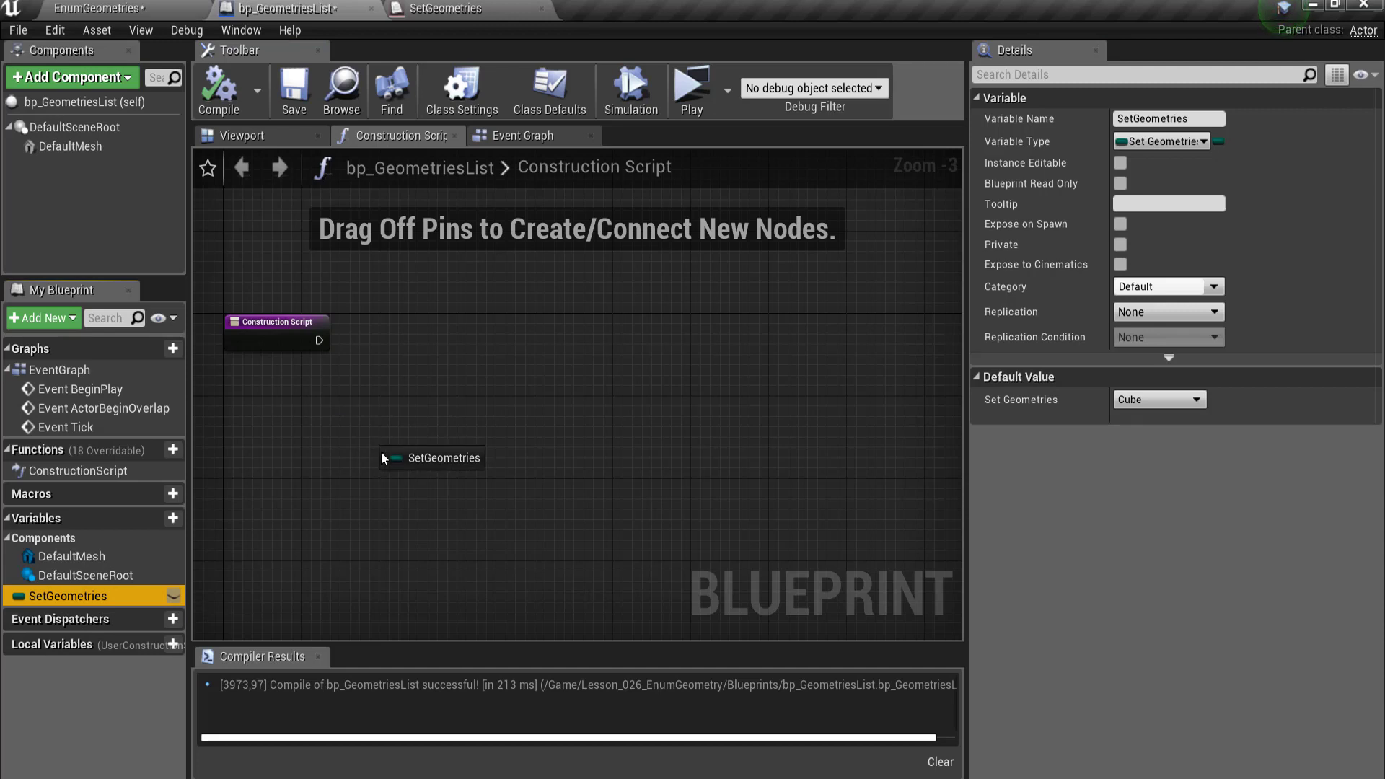
drag(355, 418, 362, 427)
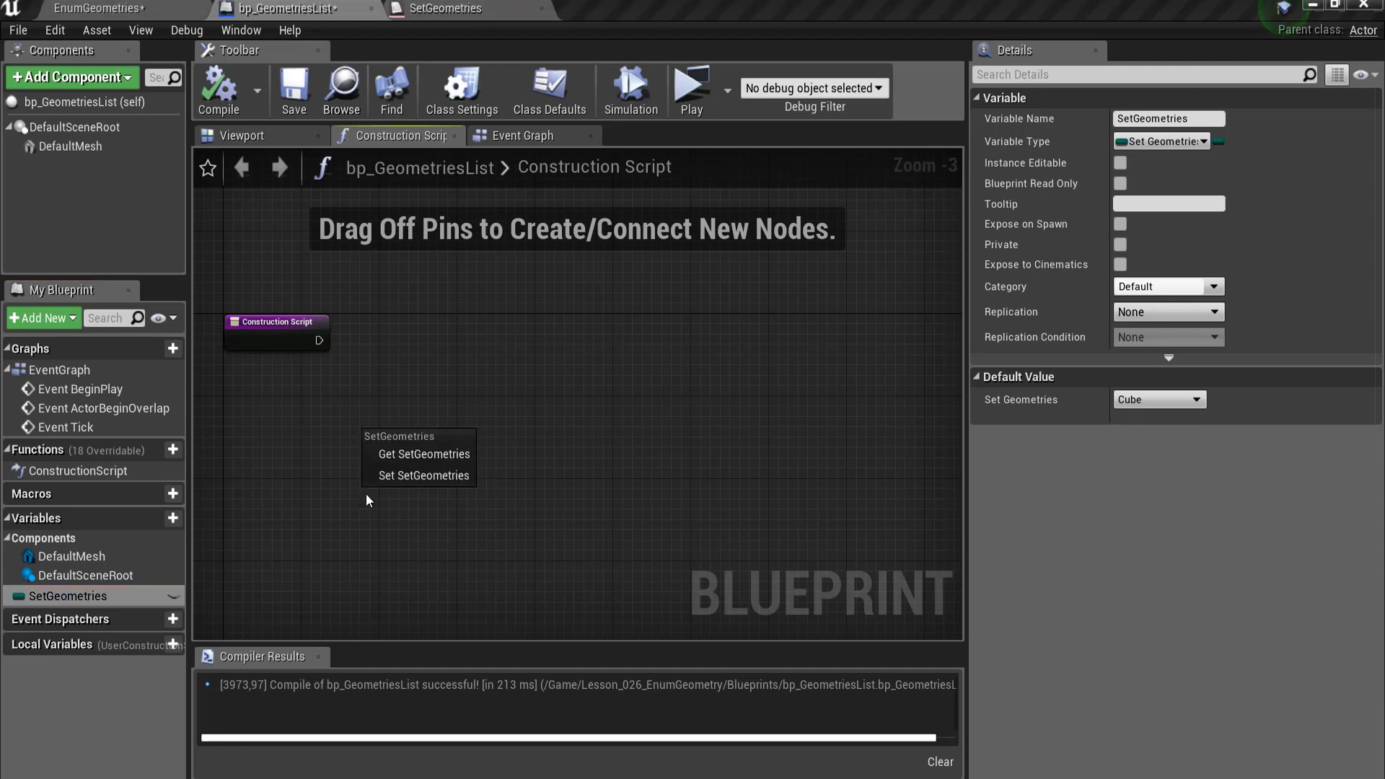
click(410, 459)
scroll(396, 383, up, 3)
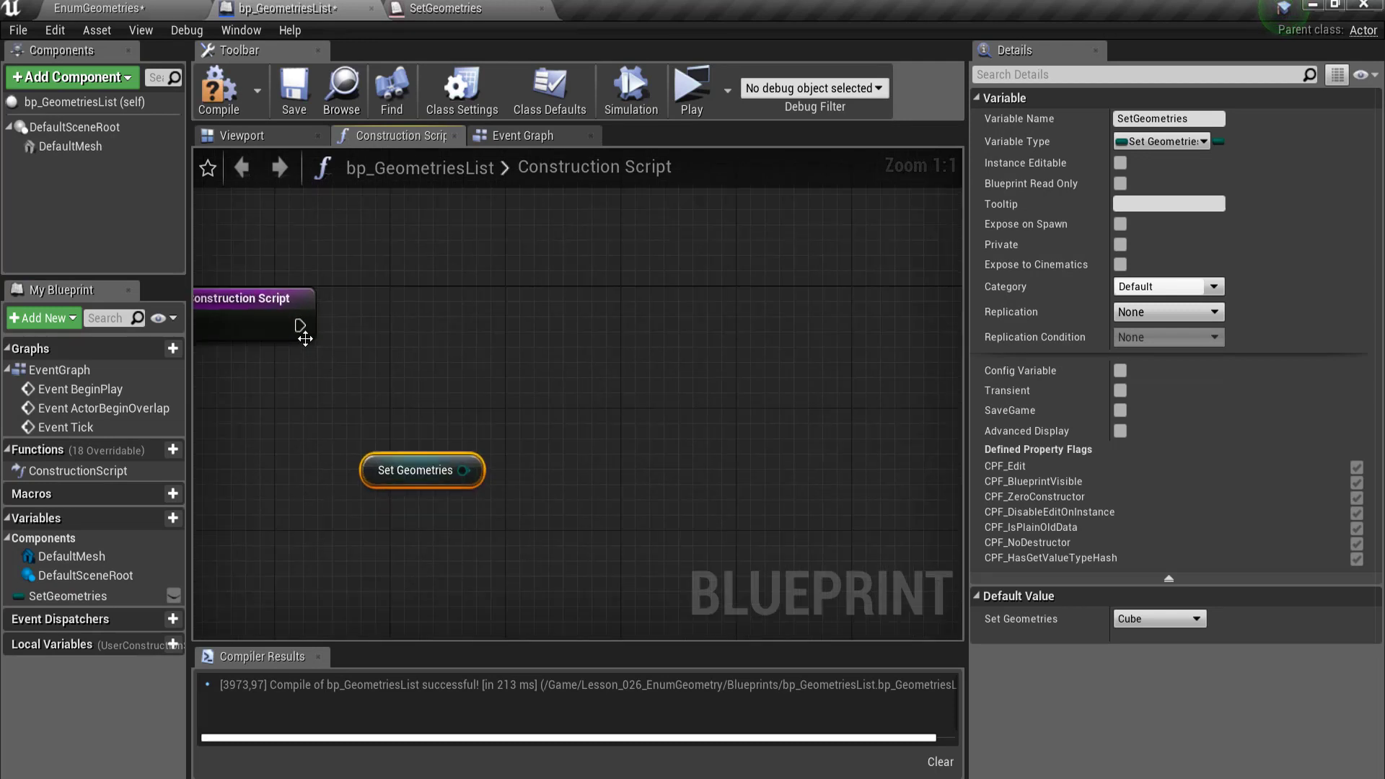
Add a Switch on SetGeometries after Construction Script, with the getter wired to Selection
drag(296, 326, 538, 338)
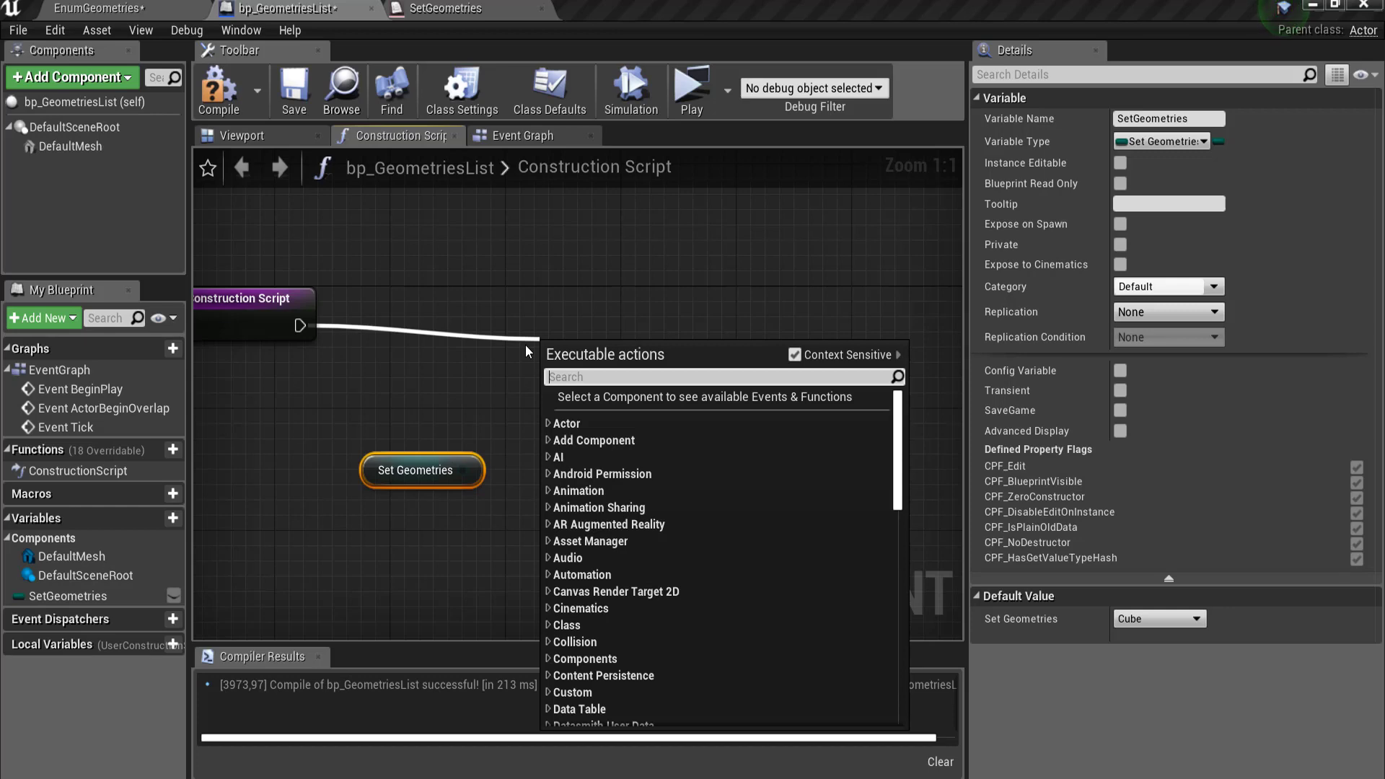
text(swi)
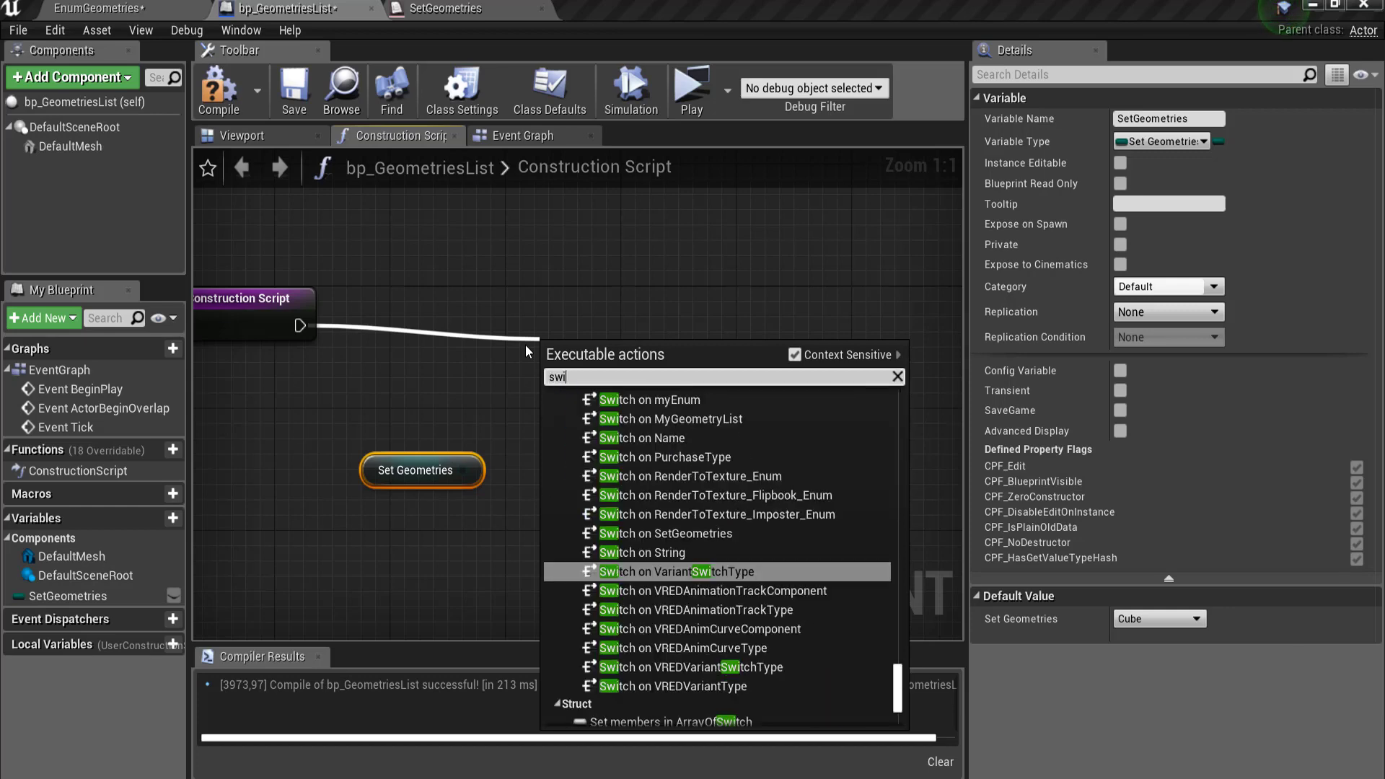
text(tchon)
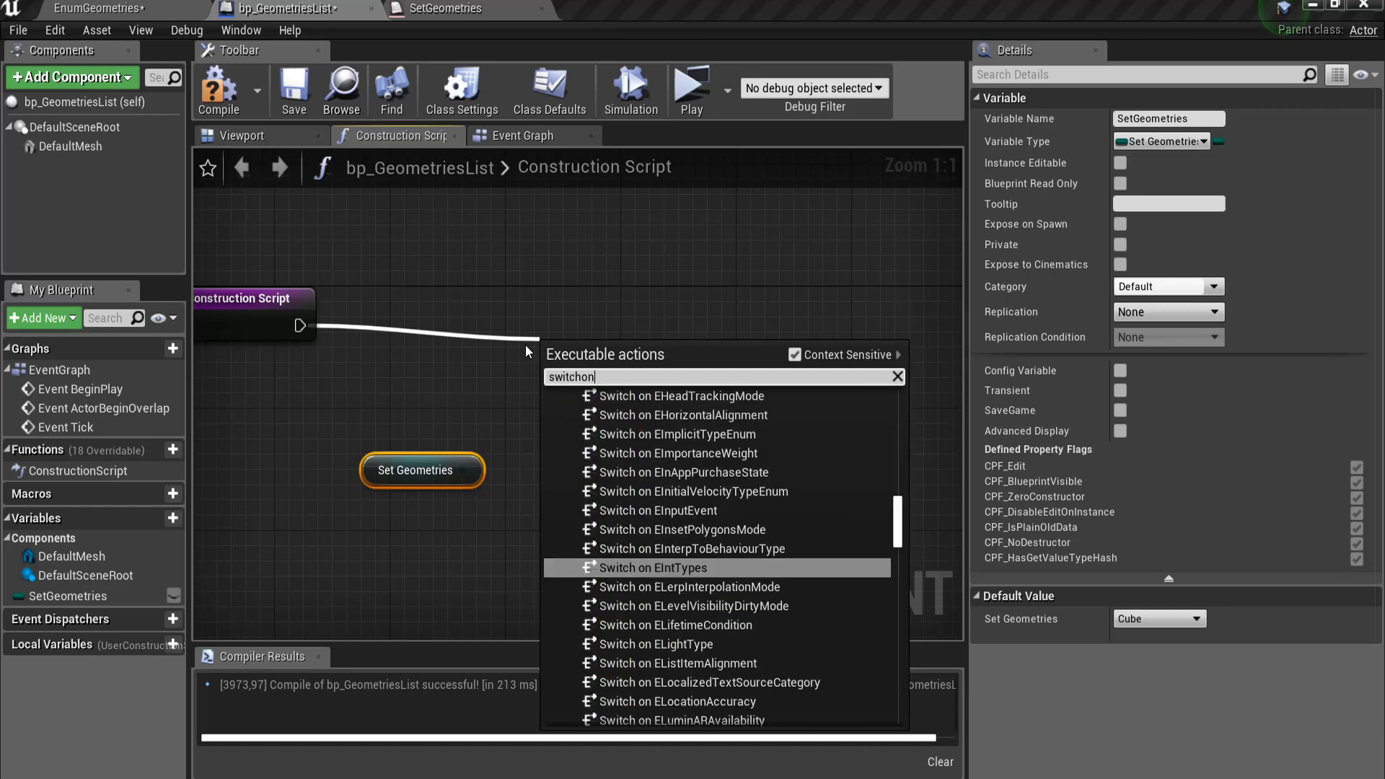
text(ge)
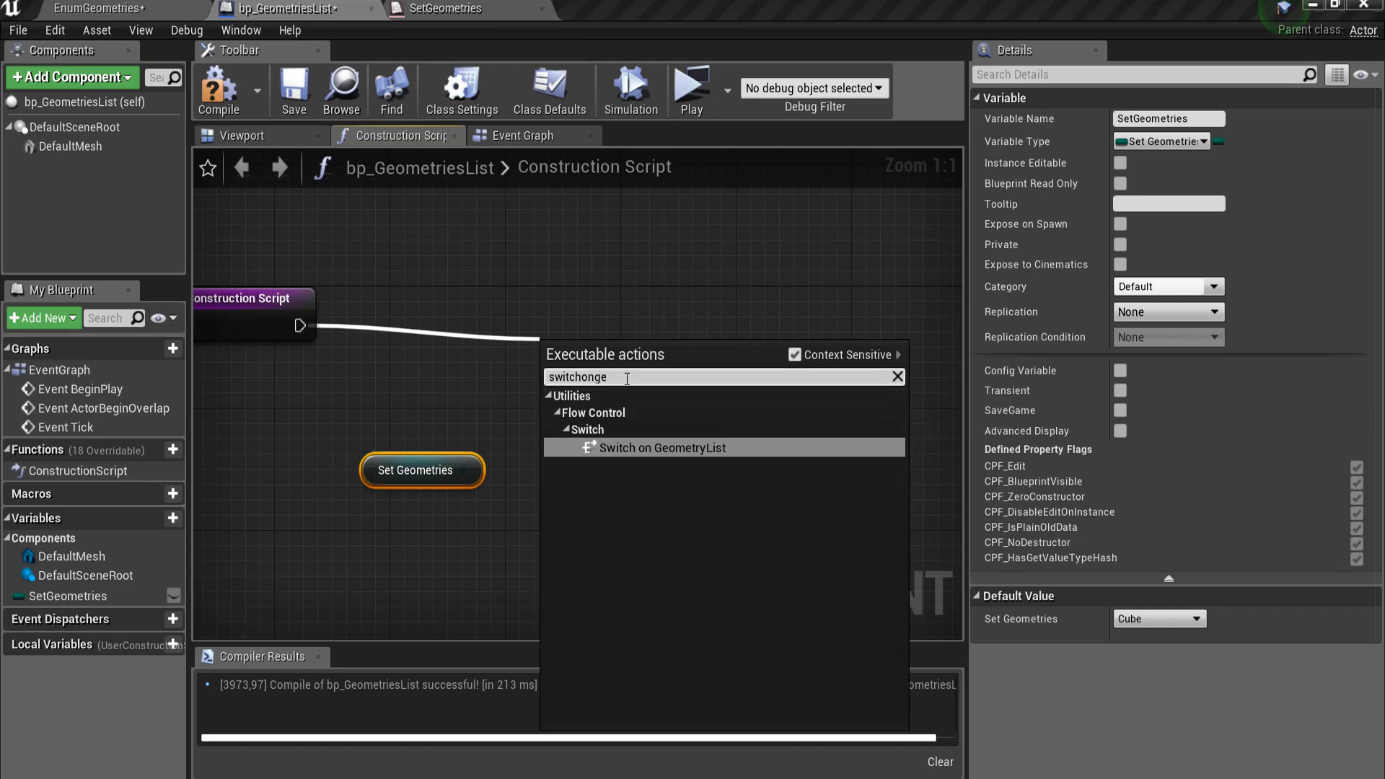
key(BackSpace)
key(BackSpace)
text(set)
click(681, 448)
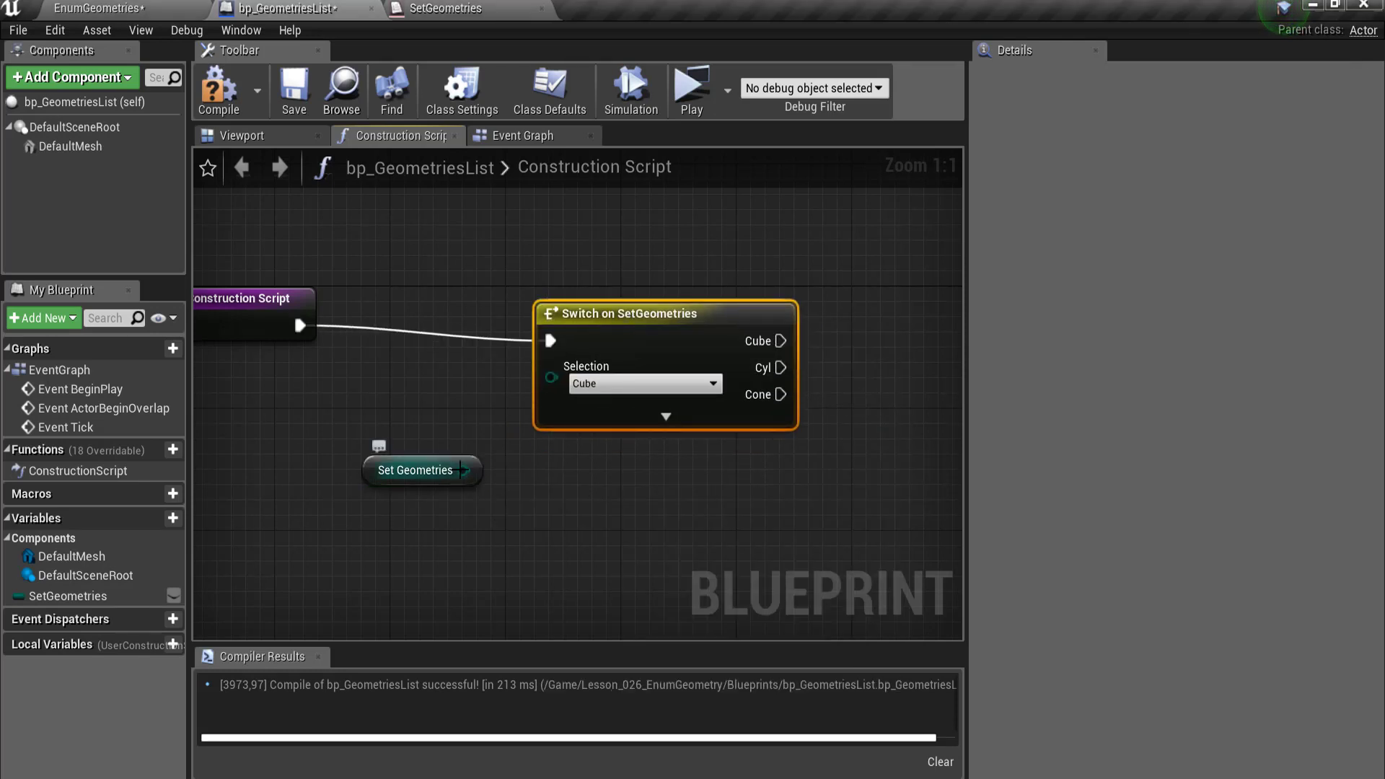
drag(461, 470, 551, 377)
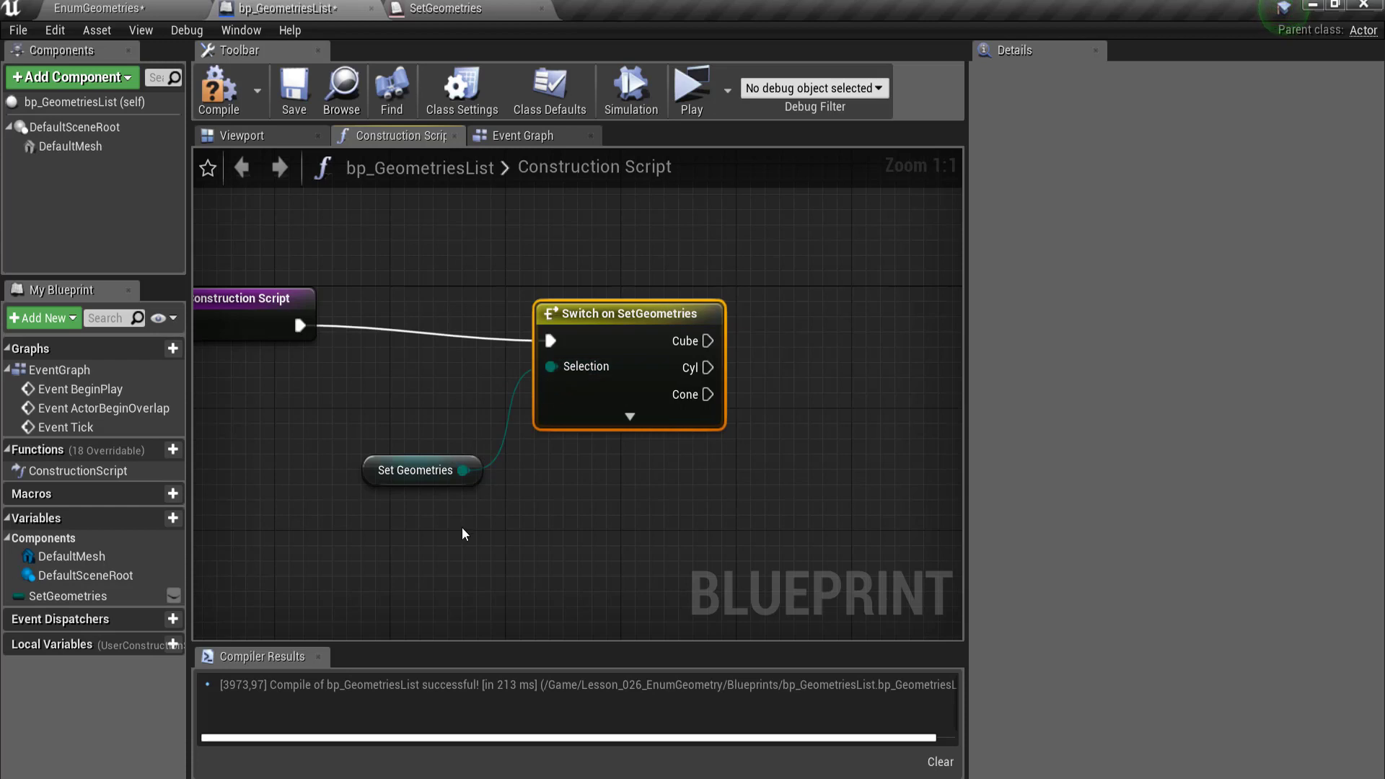
Expand the switch and add a Set Static Mesh node targeting a Default Mesh reference
click(675, 422)
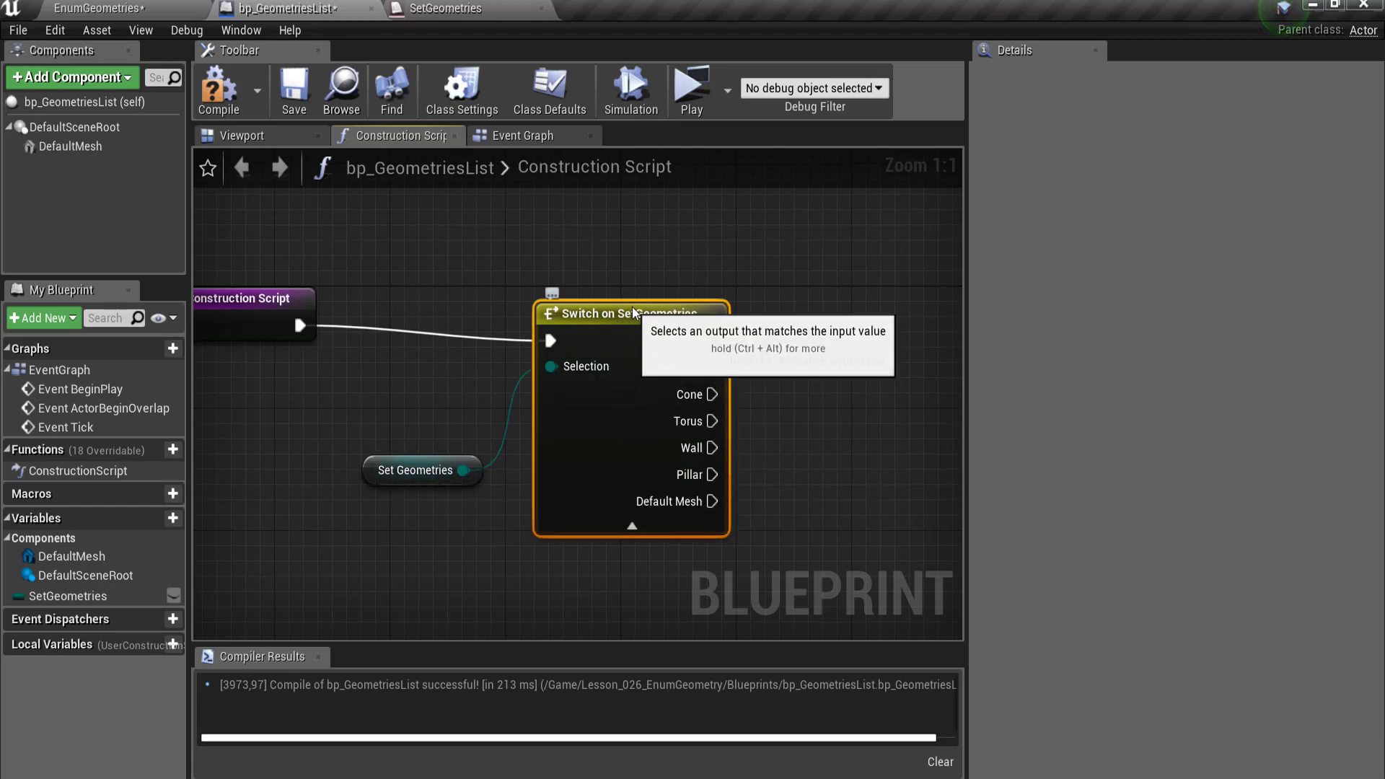
scroll(421, 419, down, 2)
scroll(504, 482, down, 3)
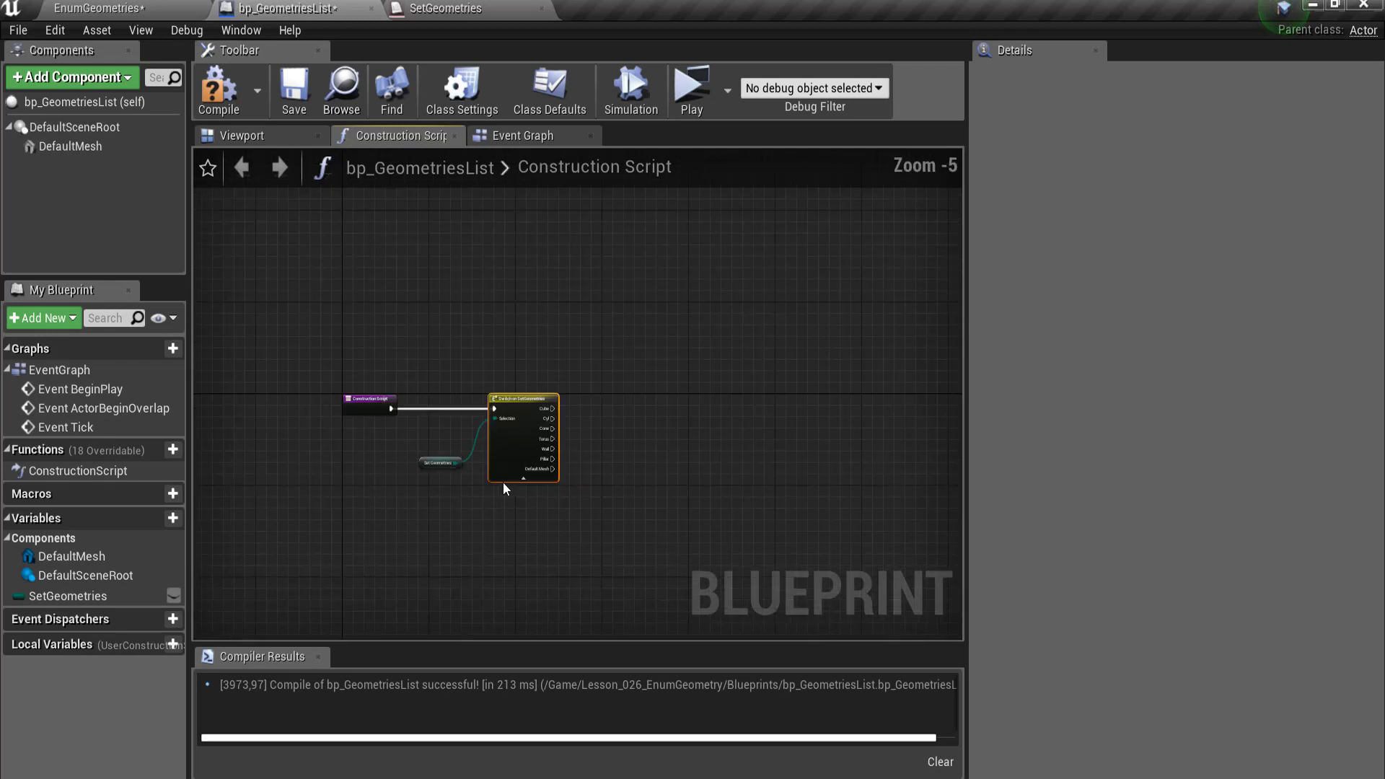
scroll(503, 482, up, 3)
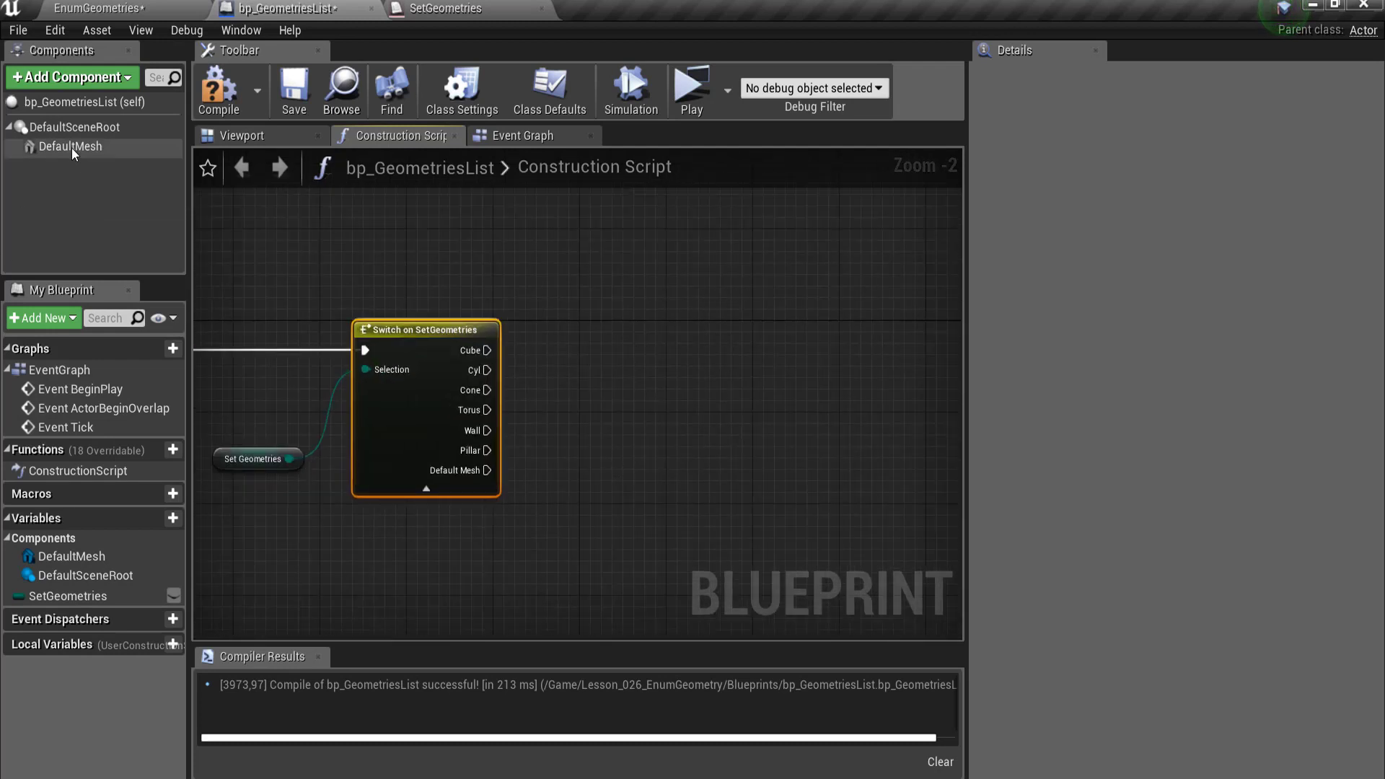
drag(72, 151, 551, 478)
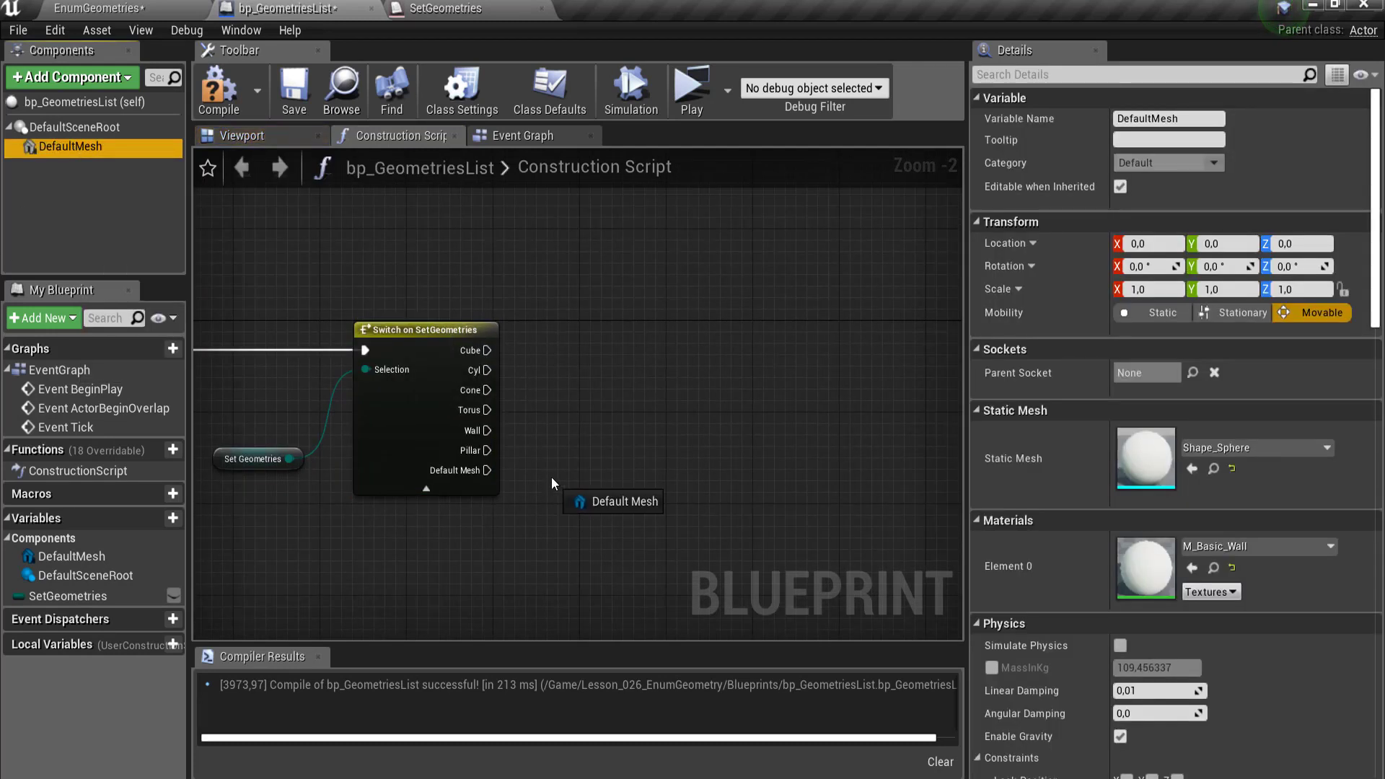
drag(551, 478, 551, 540)
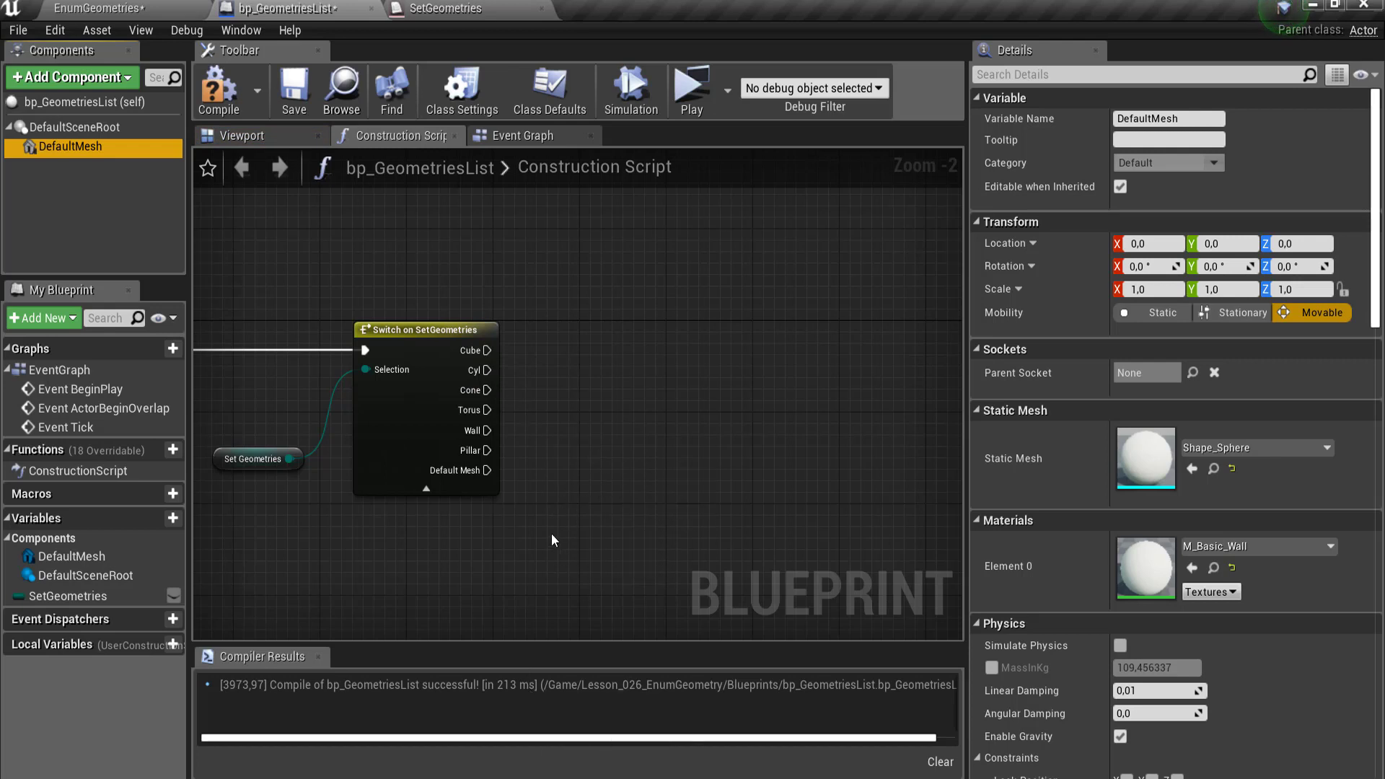
right_drag(551, 539, 426, 370)
right_drag(518, 284, 530, 365)
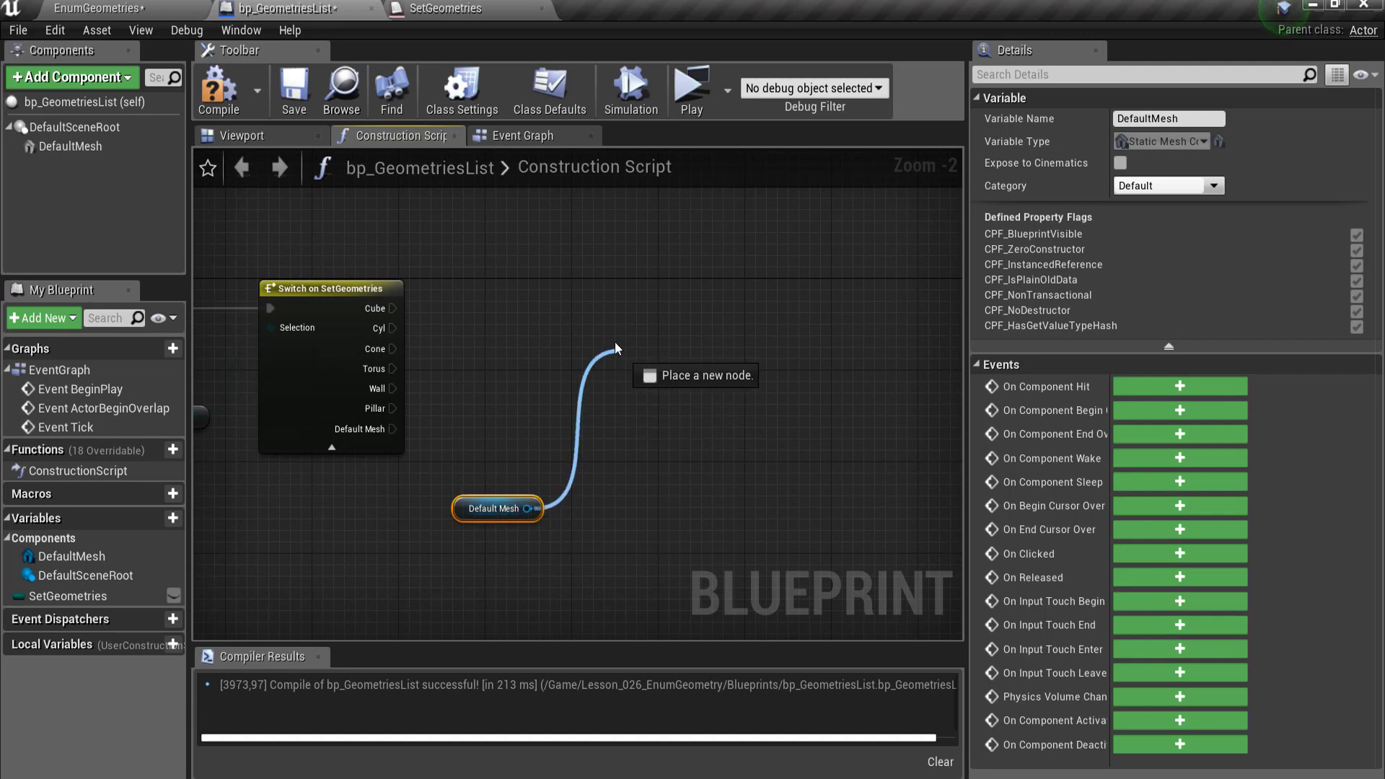
drag(528, 516, 607, 323)
text(sets)
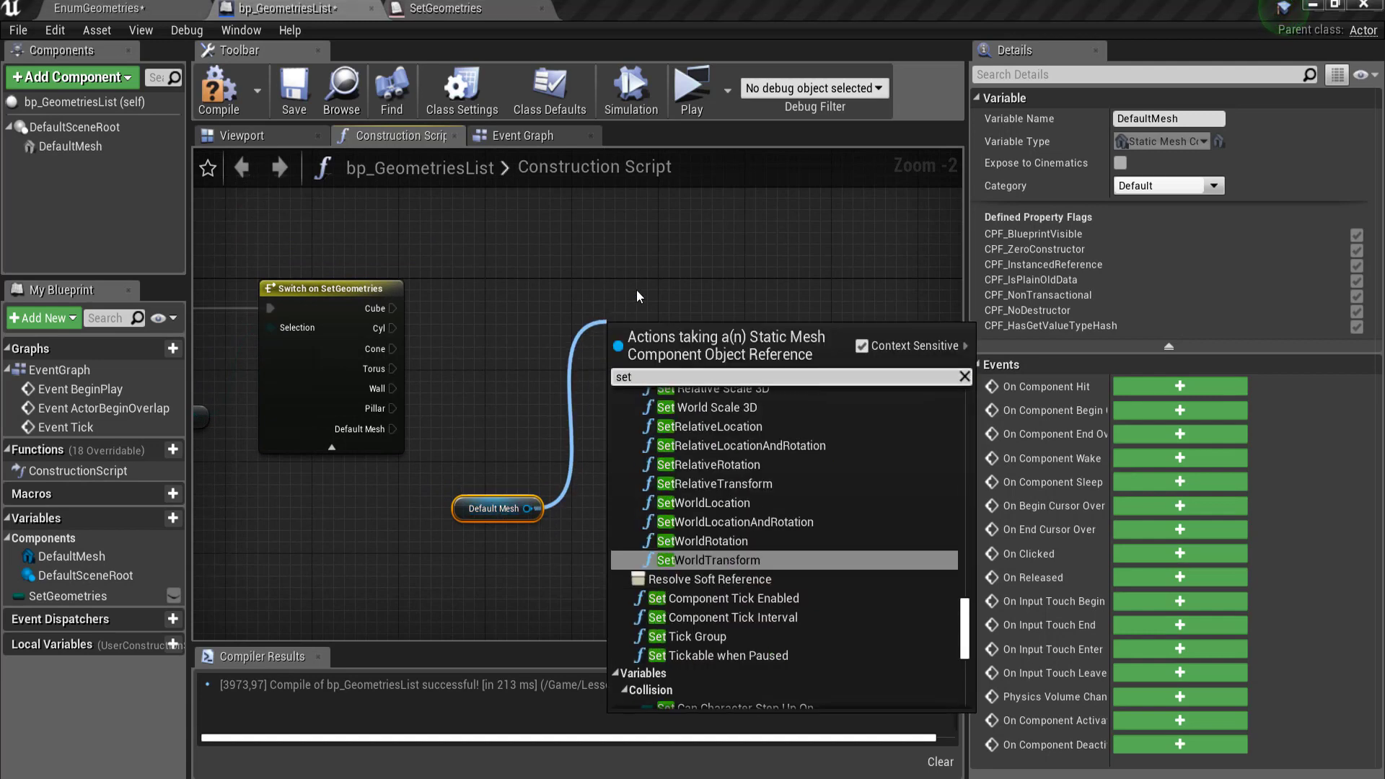
text(t)
click(750, 469)
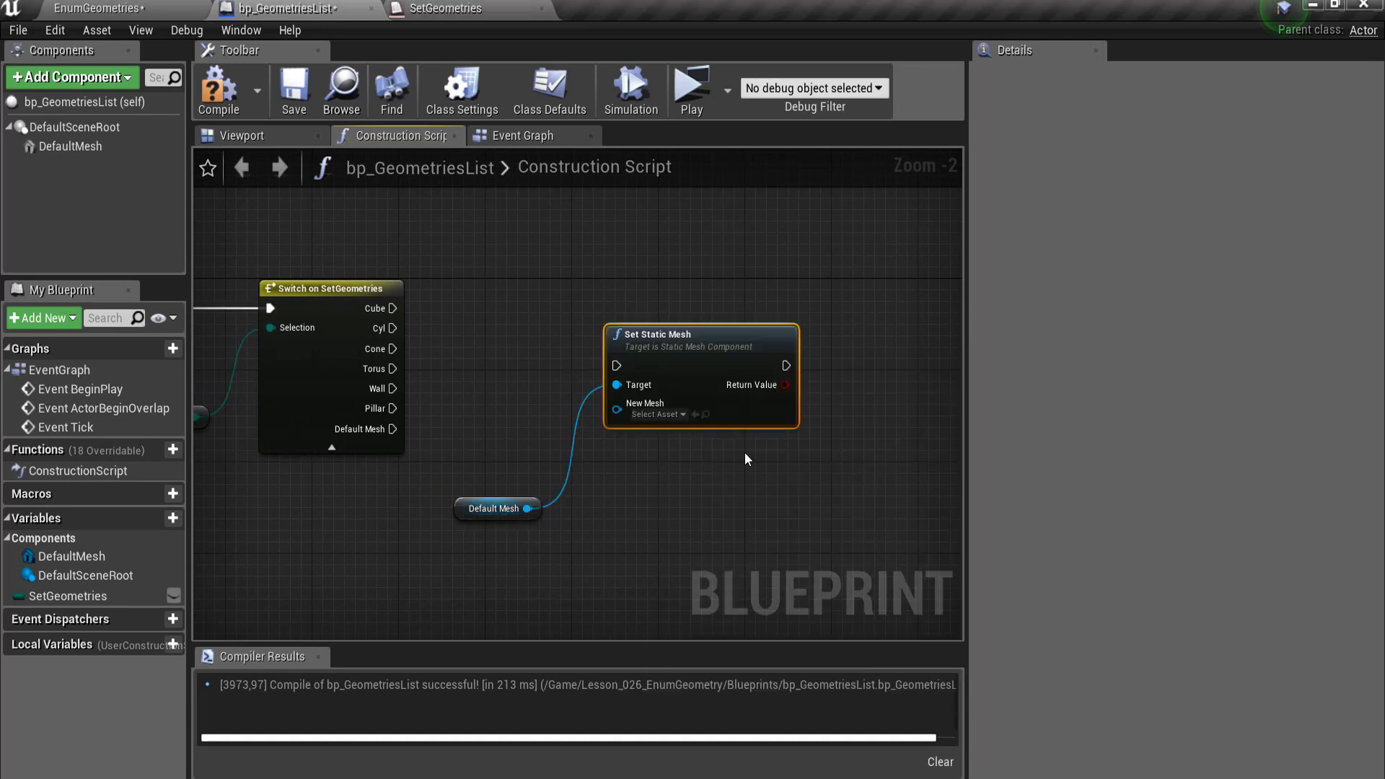
drag(689, 344, 722, 286)
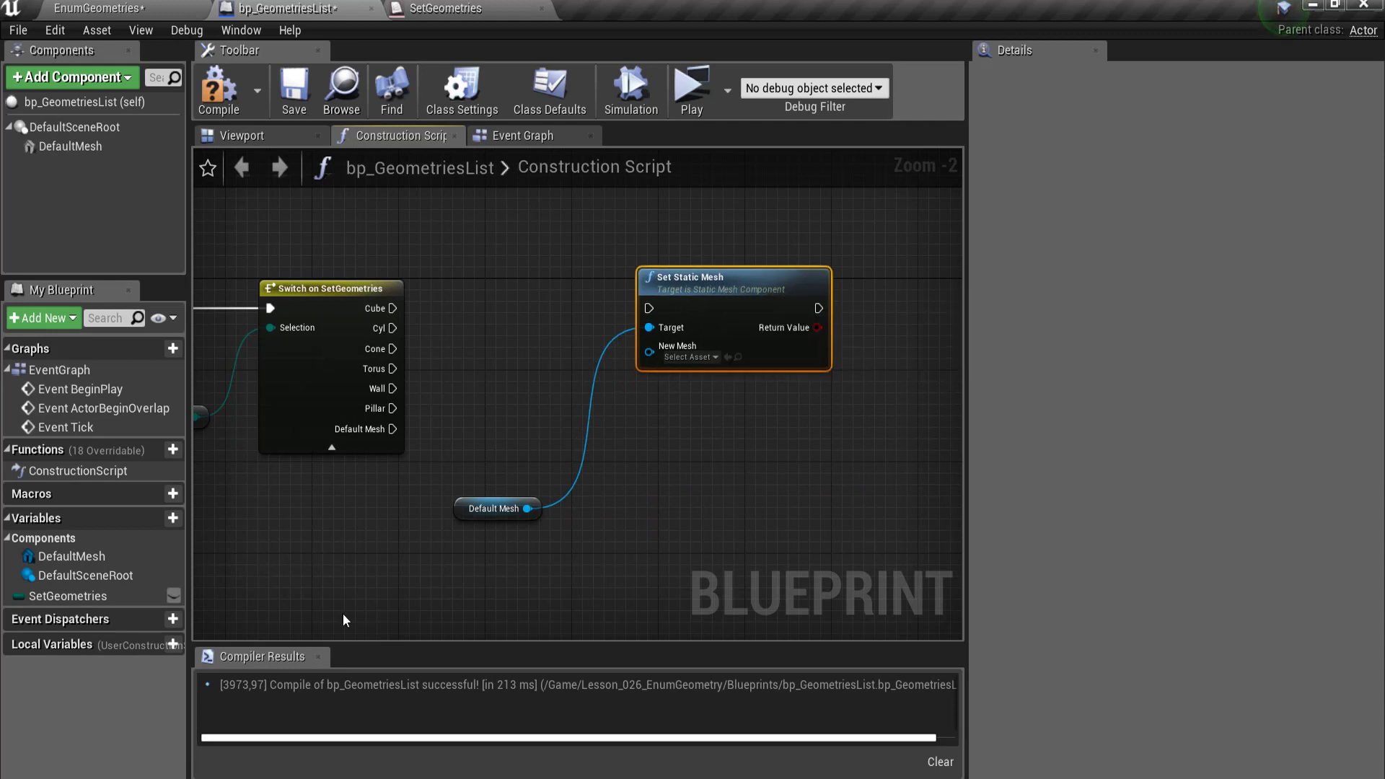
Wire the Cube case into Set Static Mesh and set its New Mesh to Shape_Cube
drag(392, 308, 651, 311)
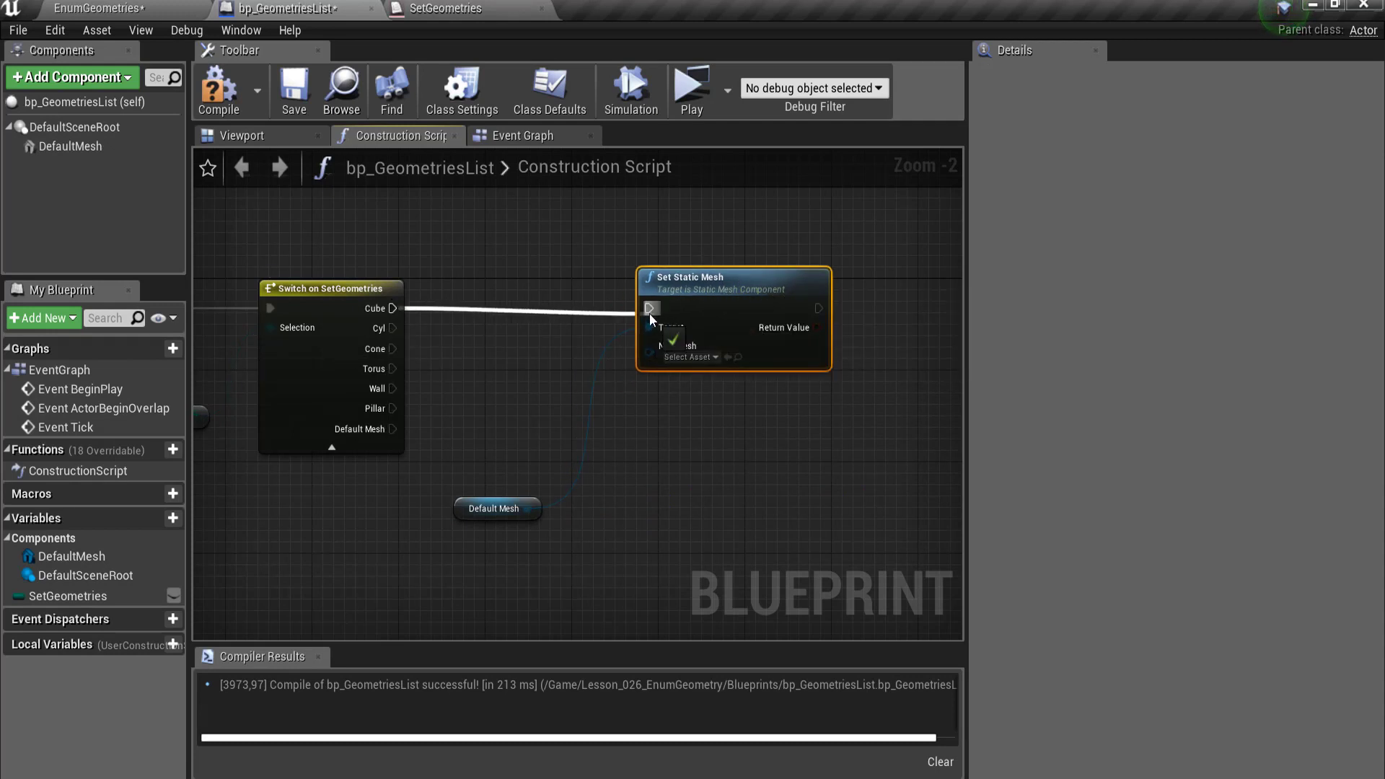
scroll(678, 430, up, 2)
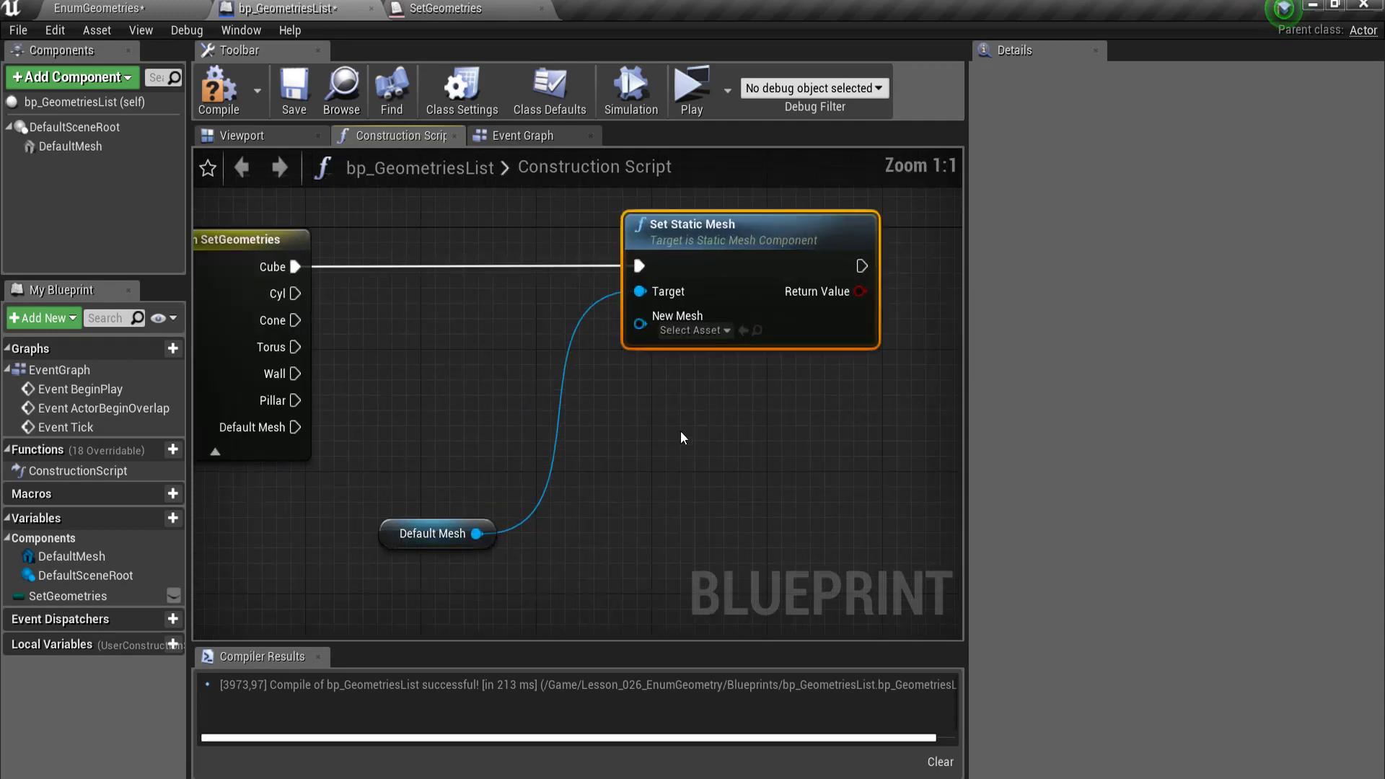
click(720, 334)
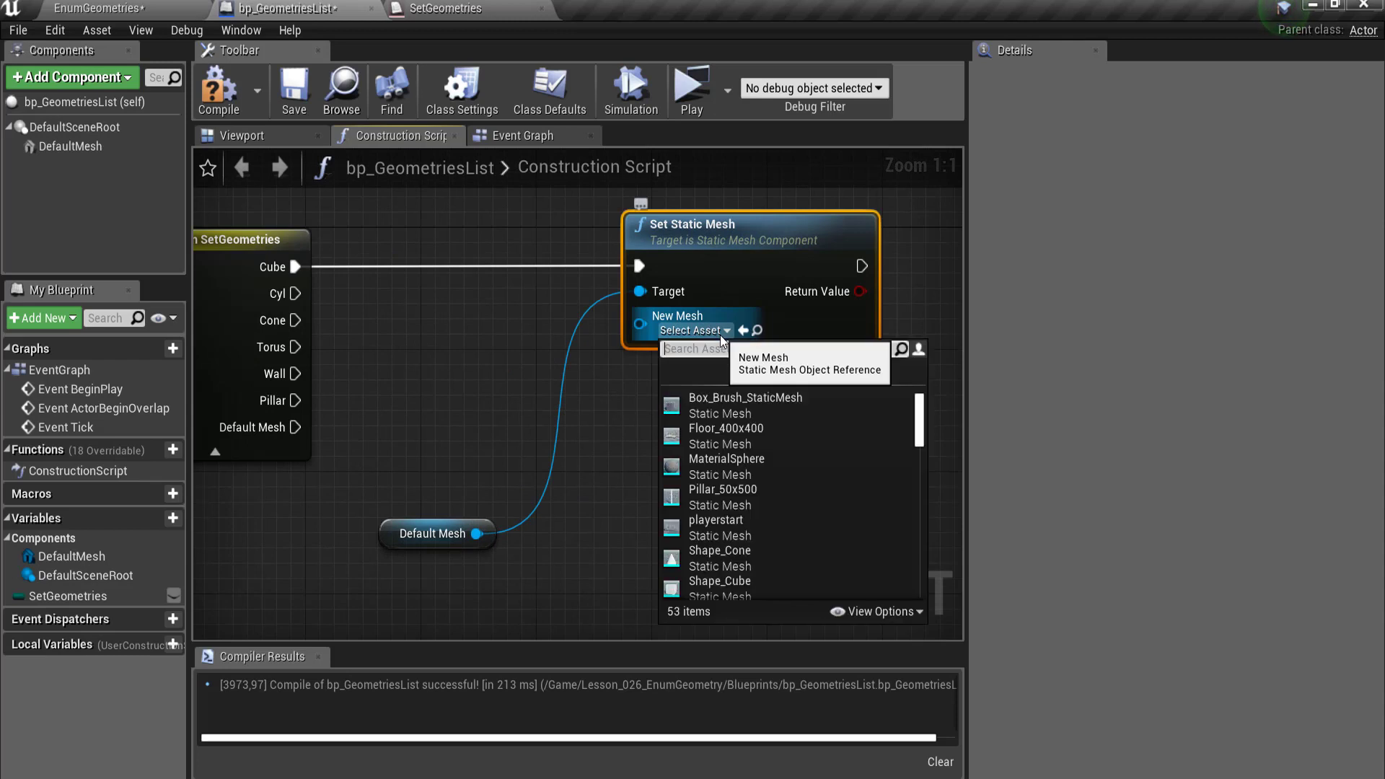
text(cube)
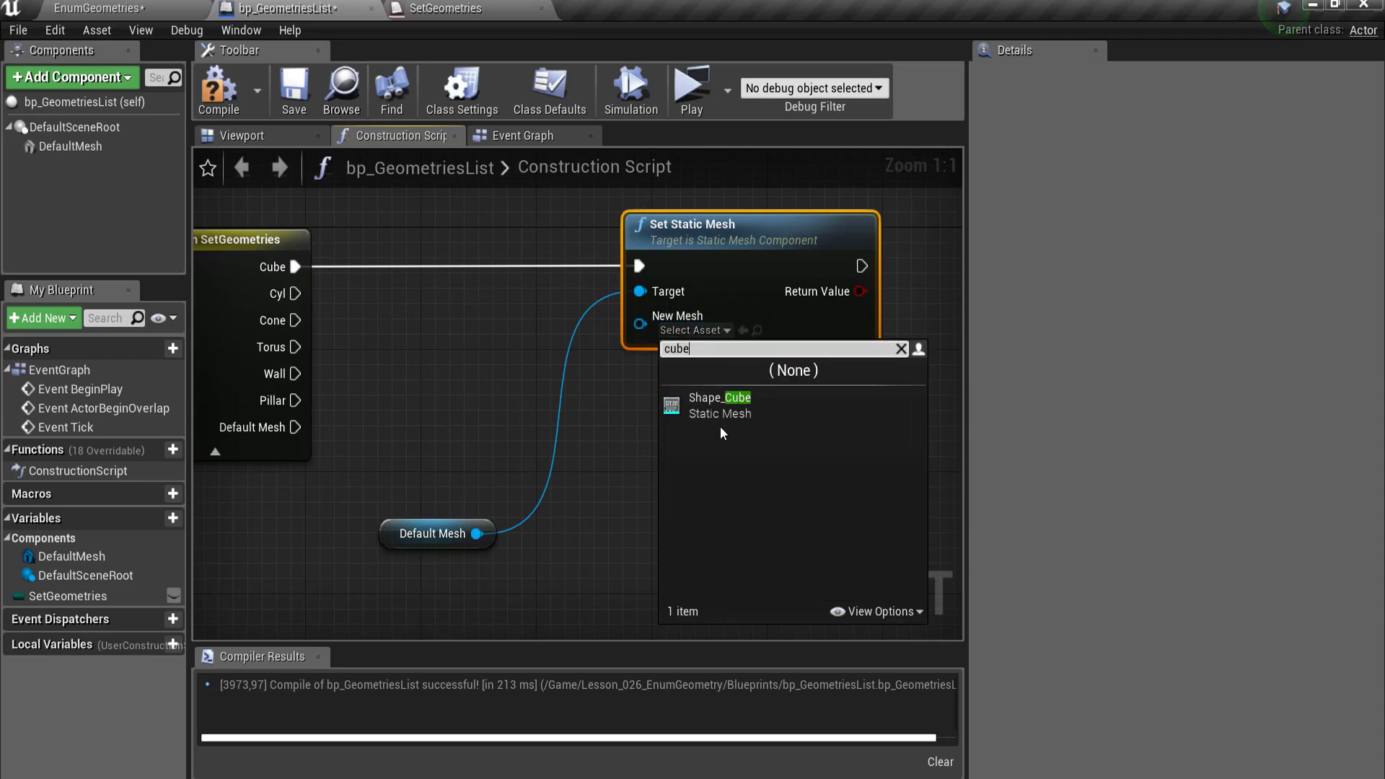
click(720, 406)
scroll(742, 285, down, 2)
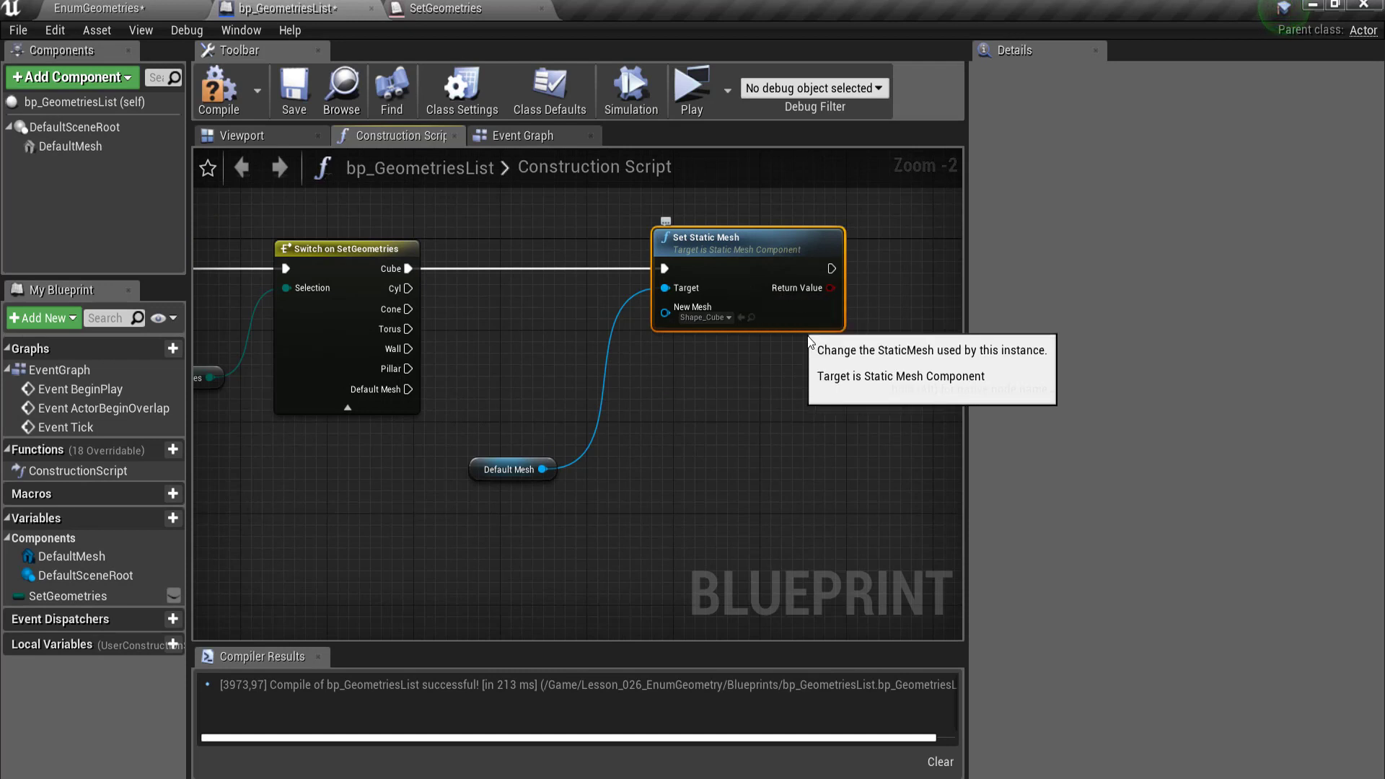
scroll(462, 299, up, 1)
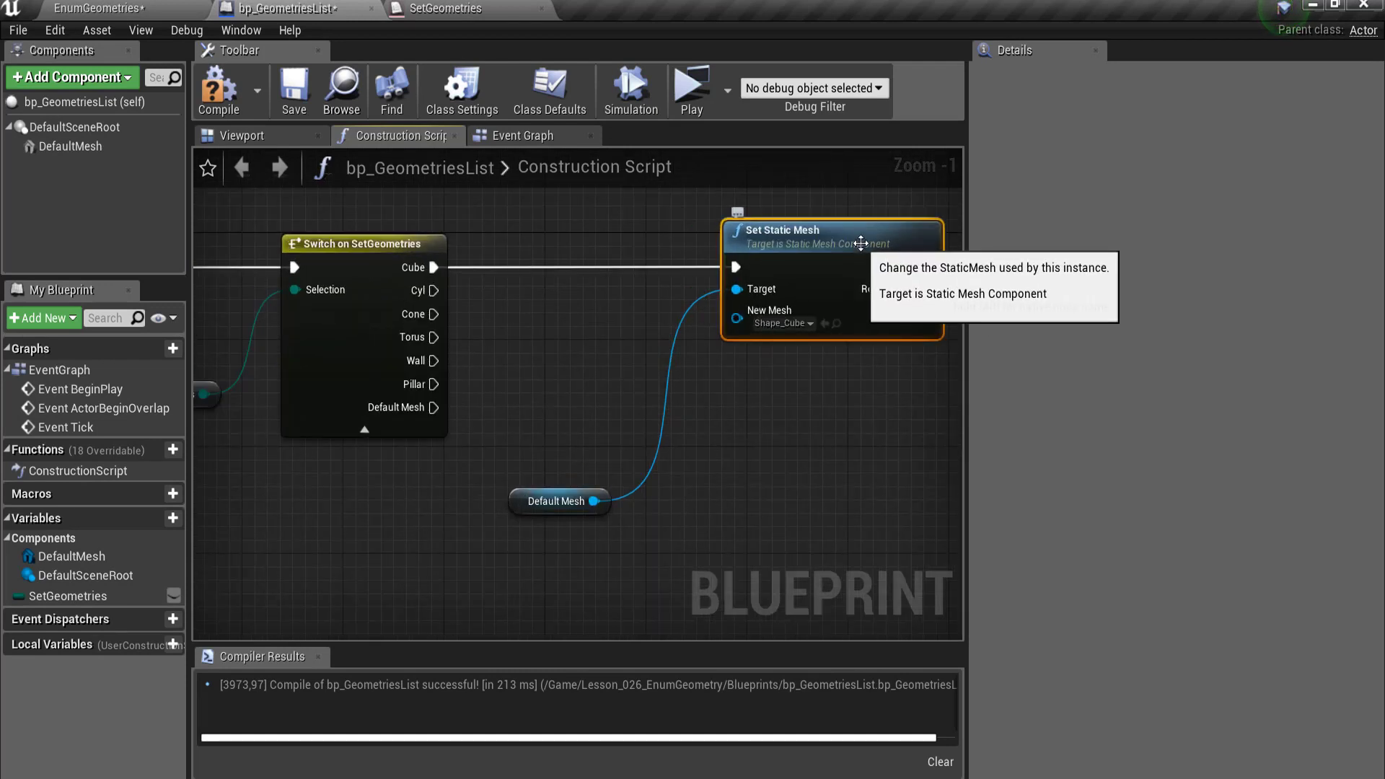
scroll(878, 253, down, 2)
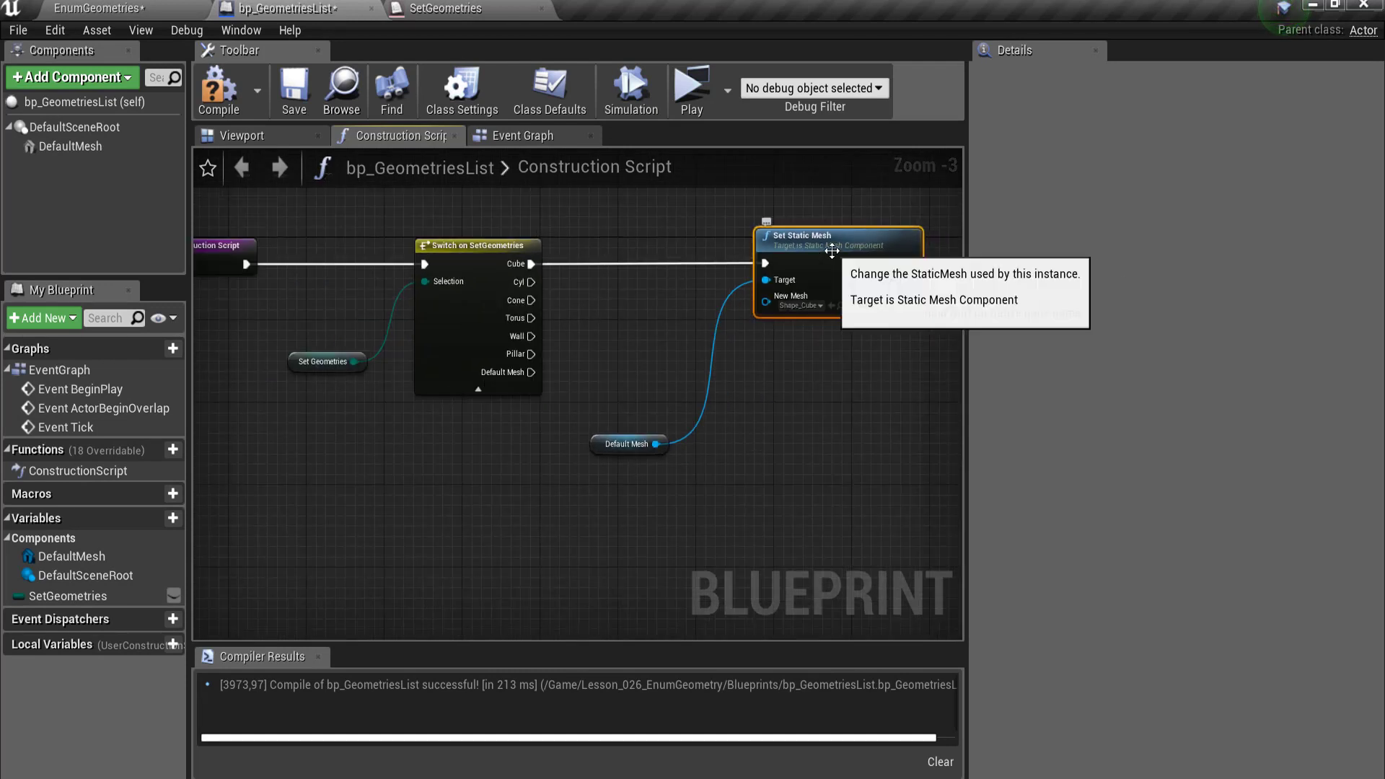
drag(826, 253, 798, 253)
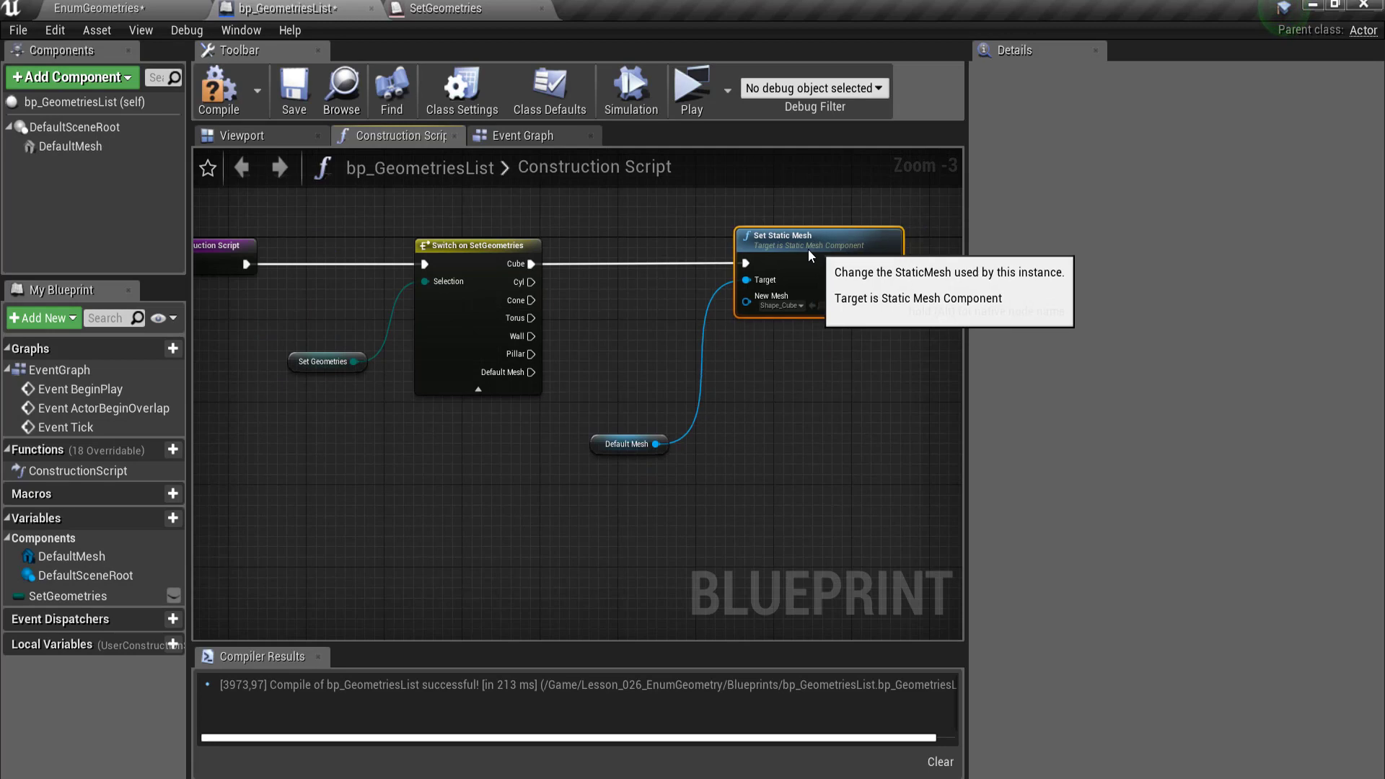
click(616, 442)
scroll(424, 318, down, 1)
scroll(595, 360, up, 1)
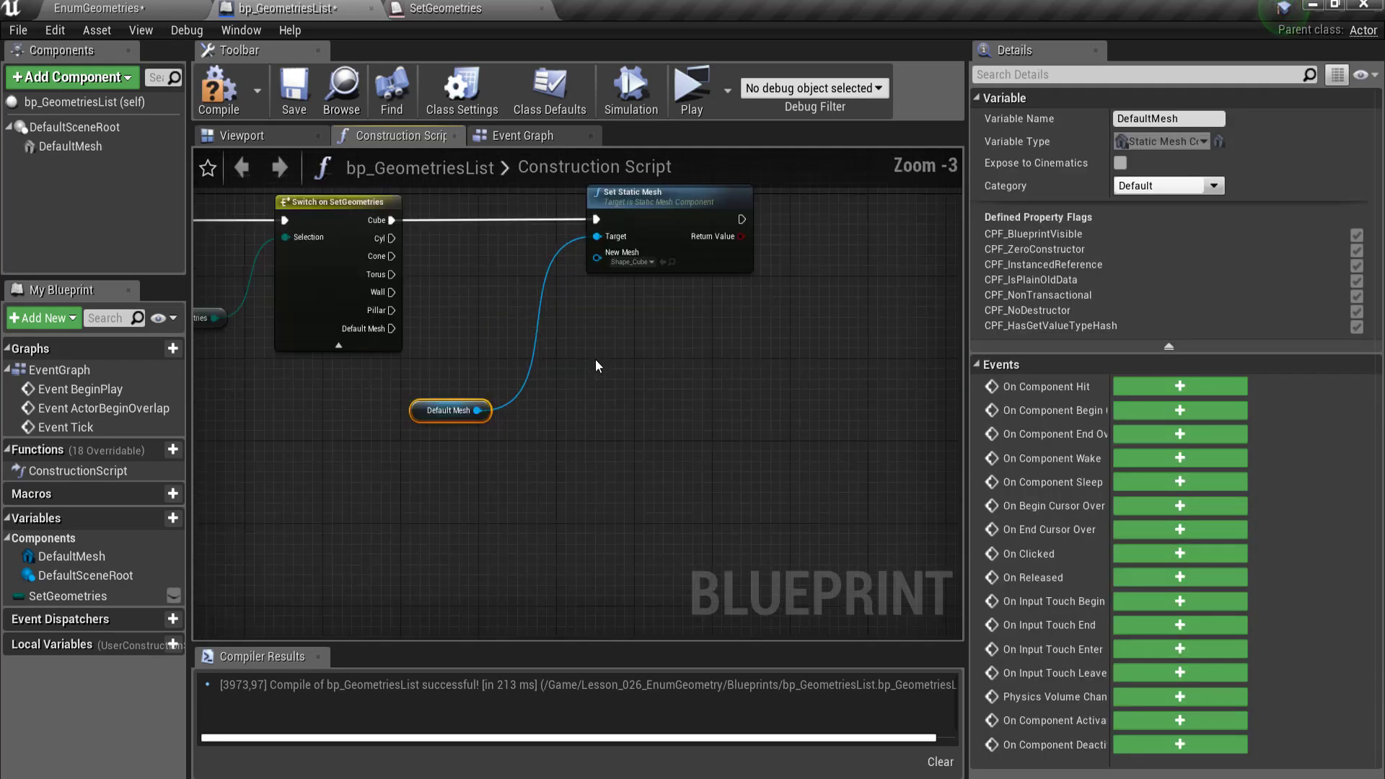
right_drag(633, 337, 655, 363)
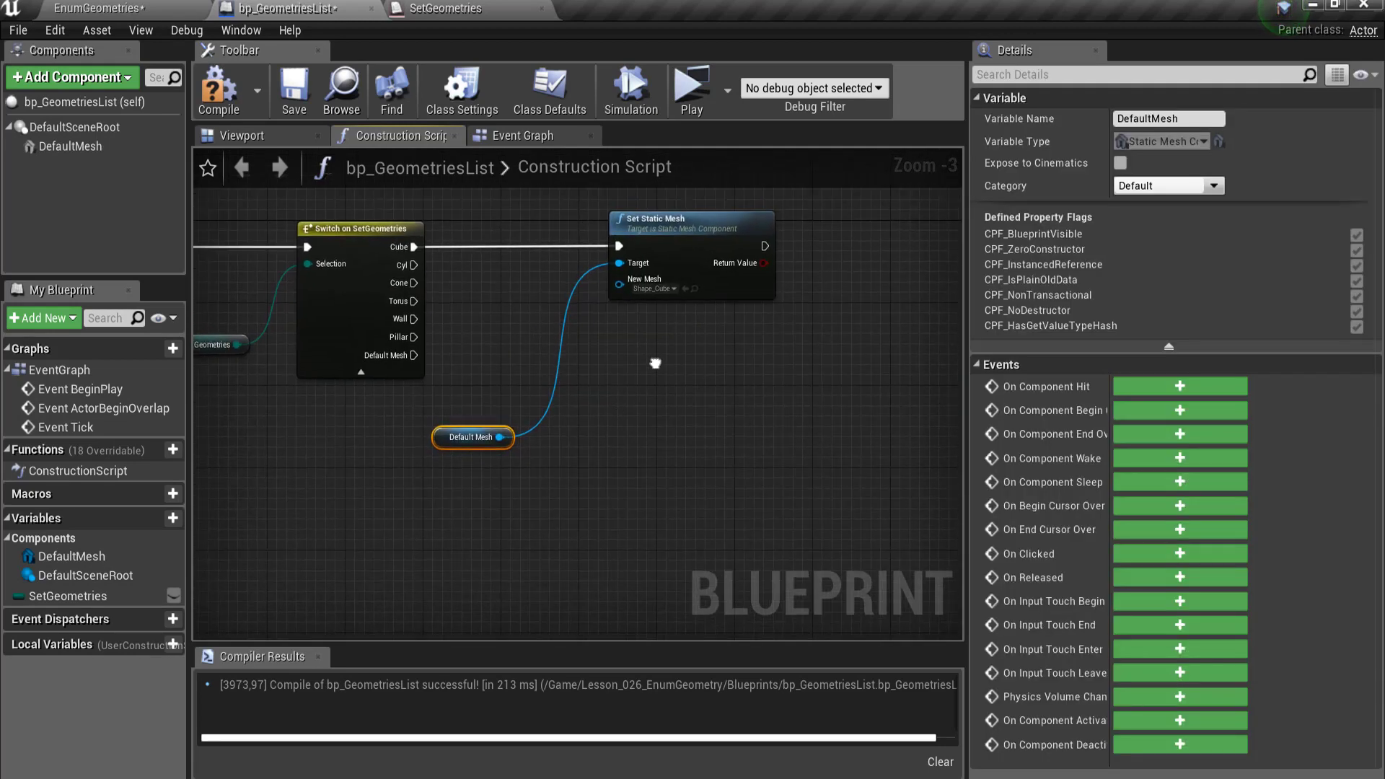
Duplicate the Set Static Mesh node below the original and set the copy's New Mesh to Shape_Cylinder
click(685, 225)
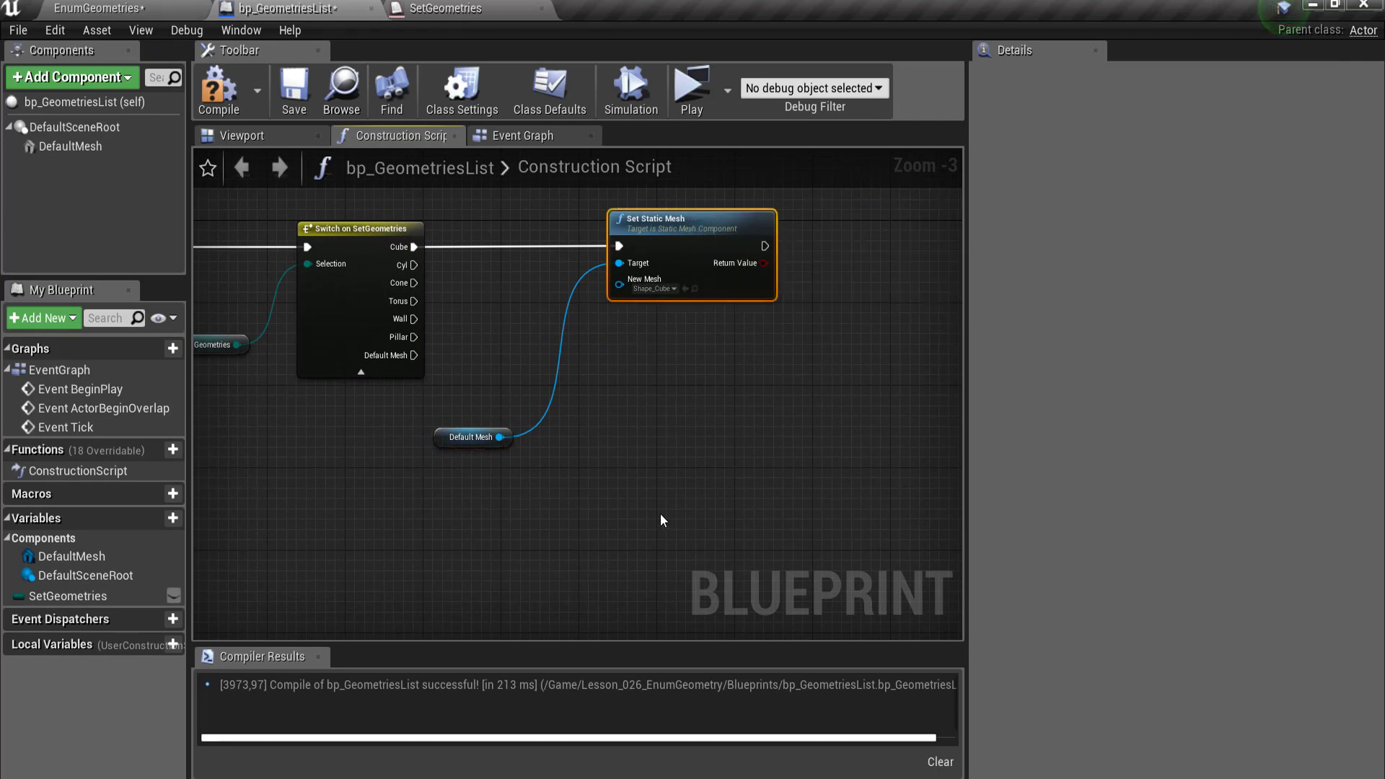
key(ctrl+c)
key(ctrl+v)
drag(718, 494, 667, 351)
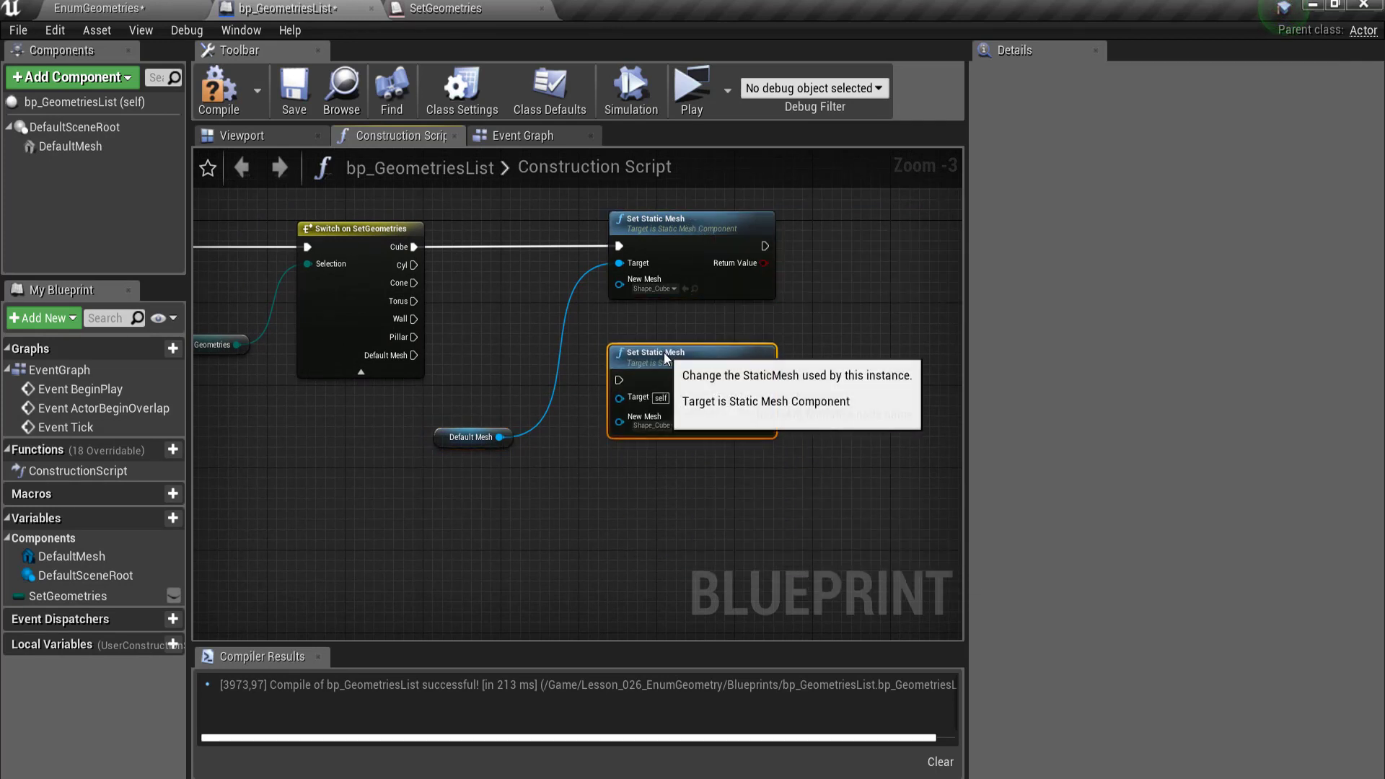
scroll(662, 438, up, 2)
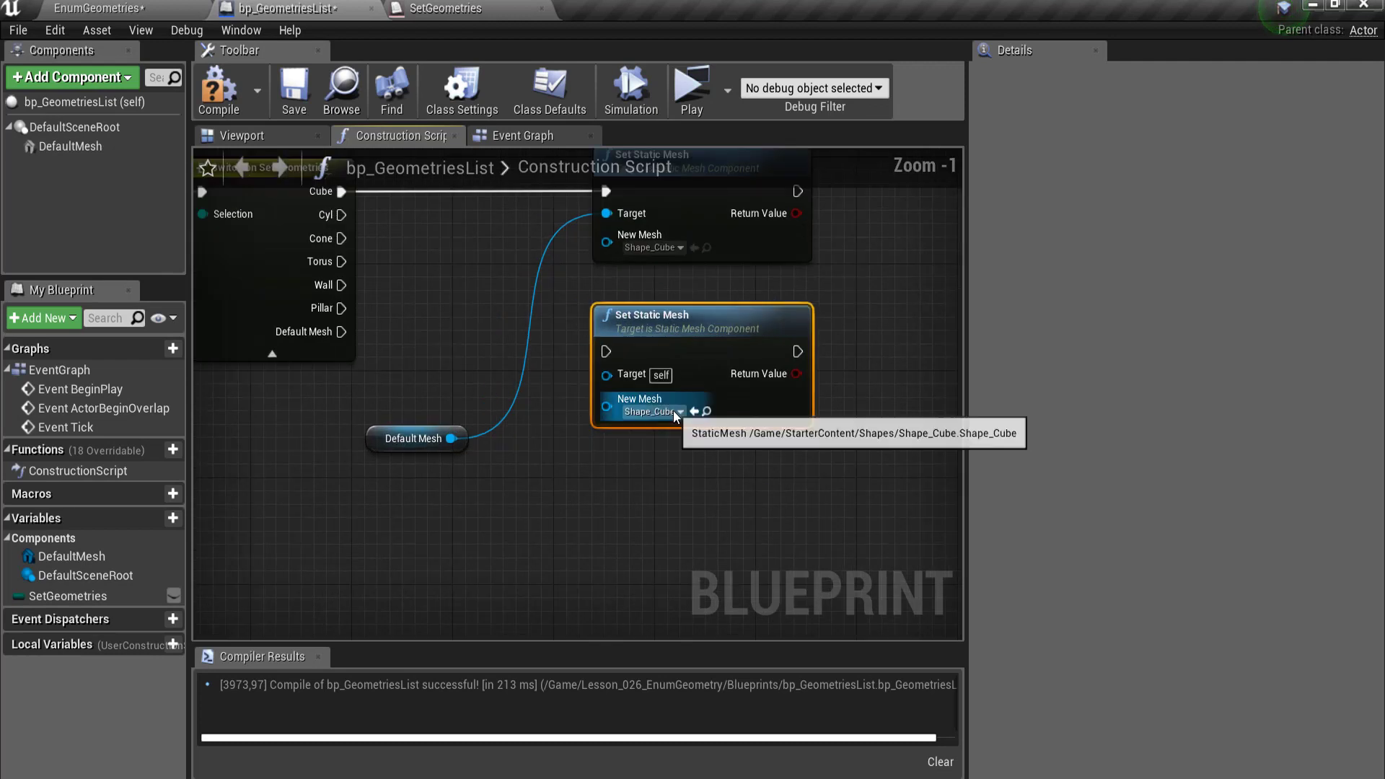
click(676, 411)
text(cyl)
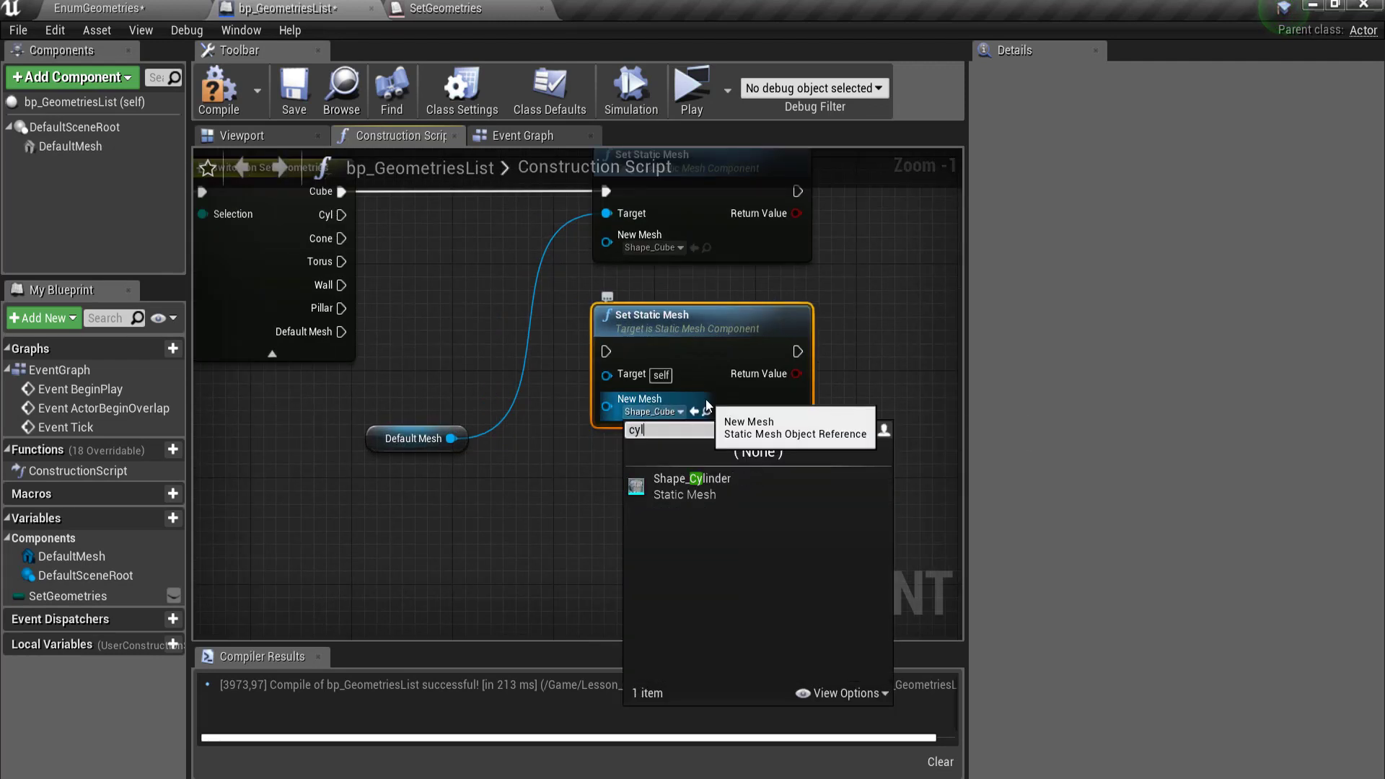
click(686, 483)
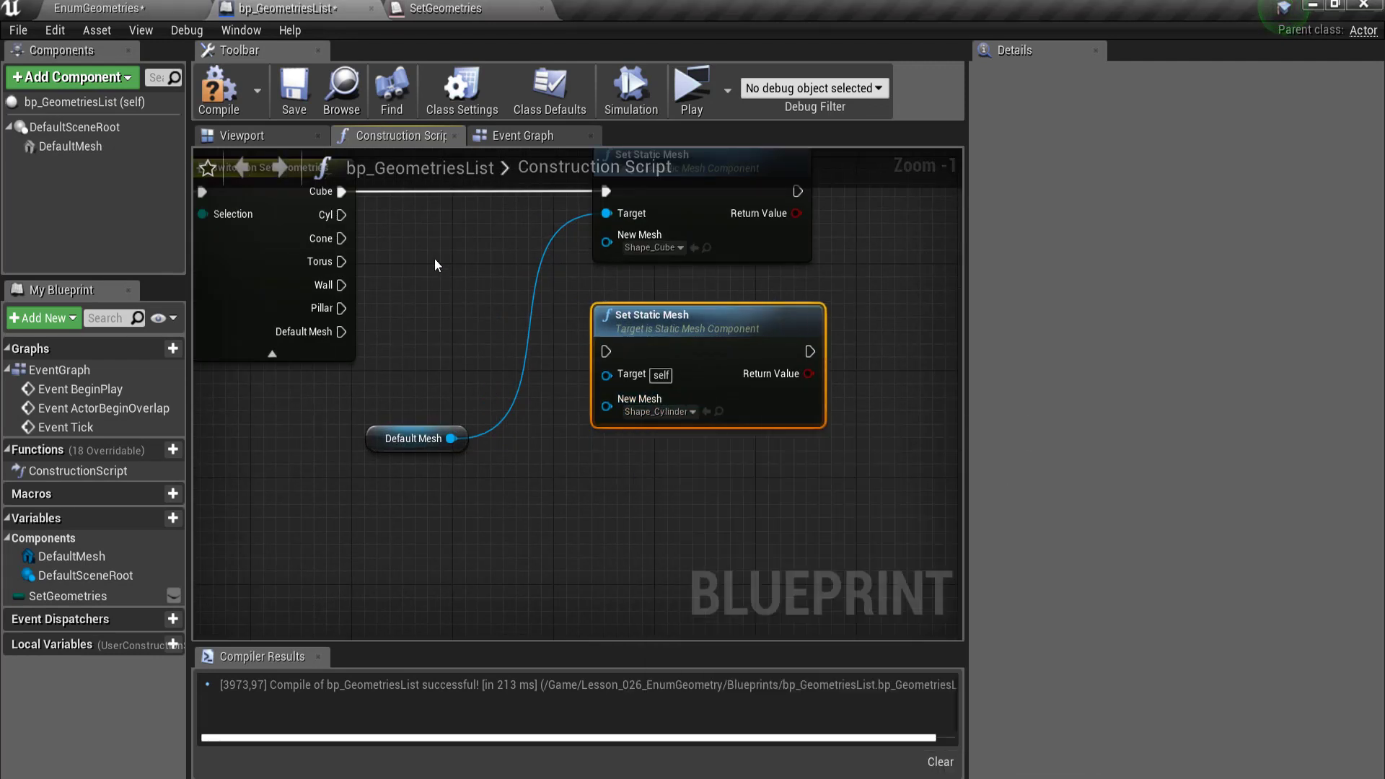
Wire the switch's Cyl case to the copy's exec pin and Default Mesh to its Target
drag(341, 215, 606, 352)
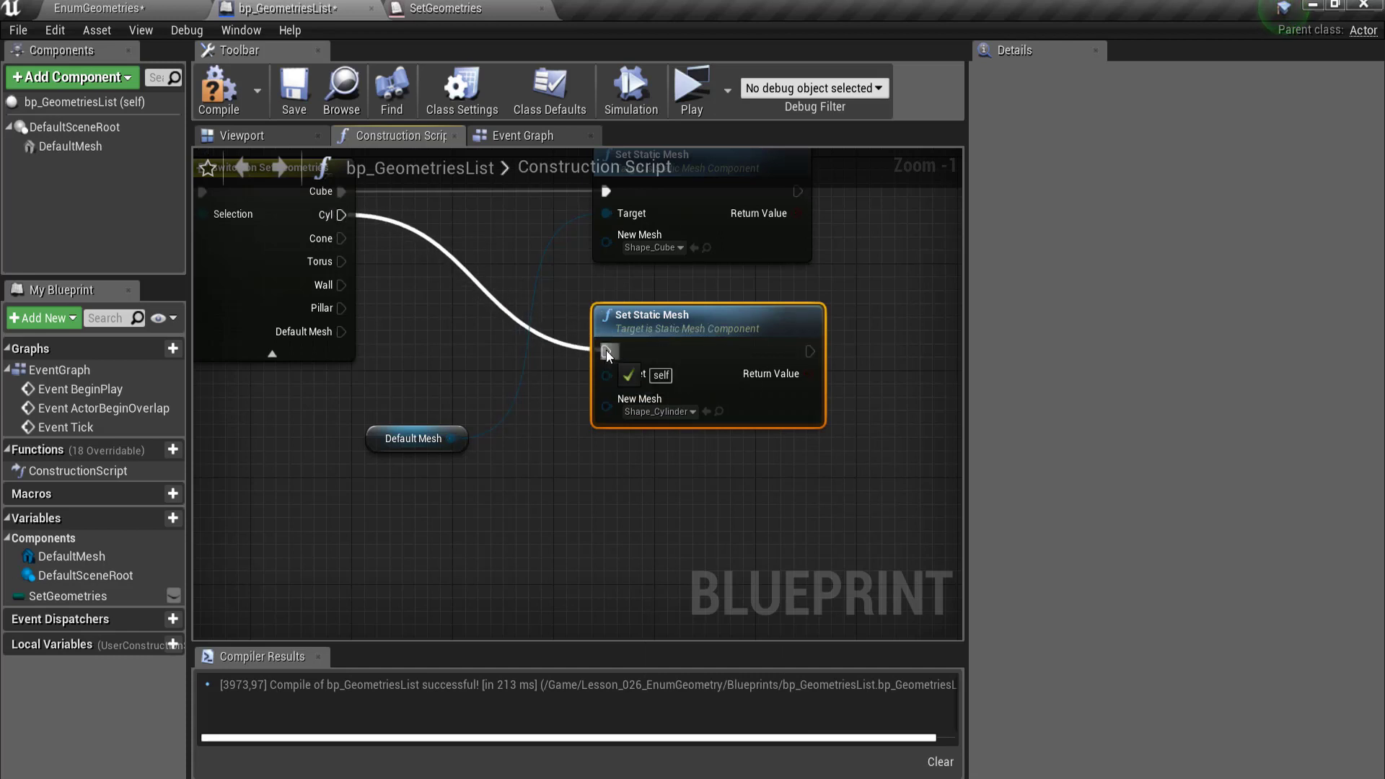
drag(451, 438, 606, 375)
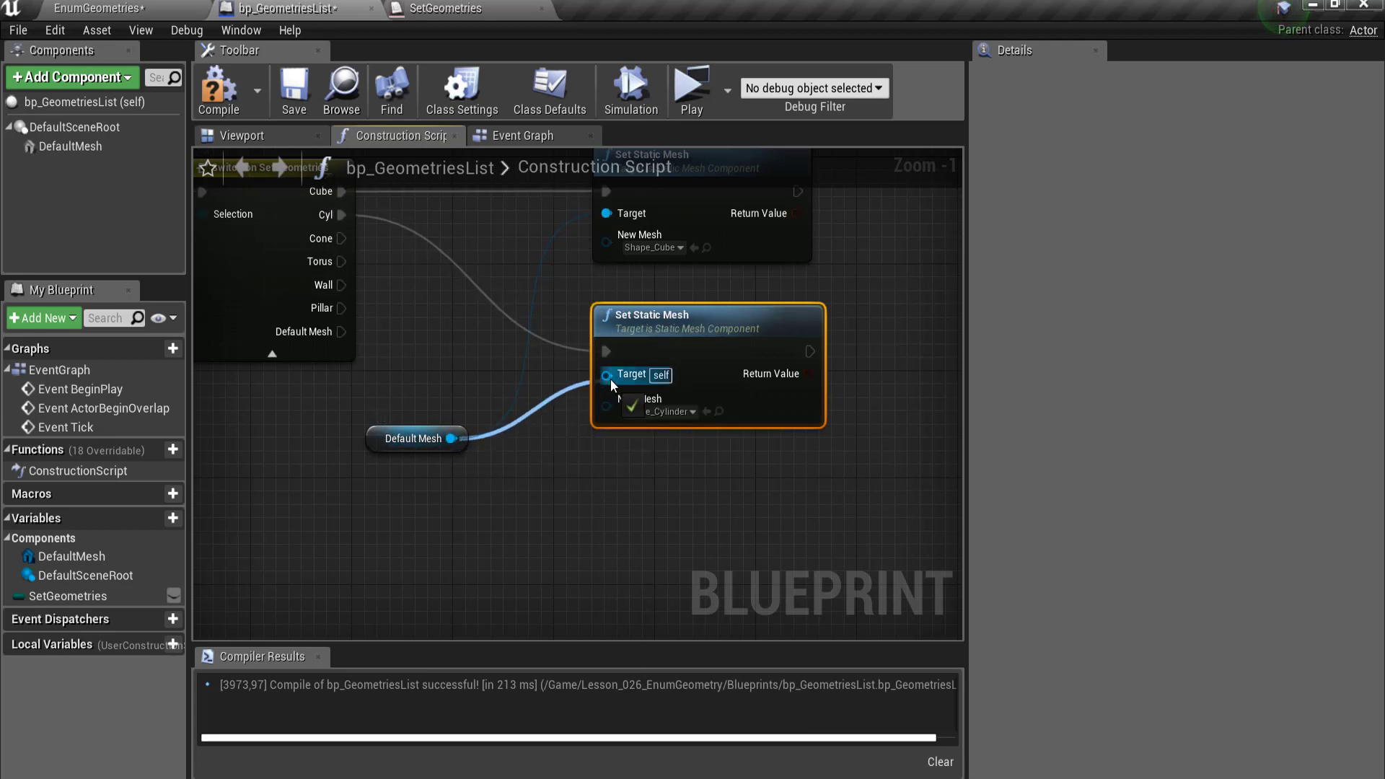
scroll(591, 411, down, 2)
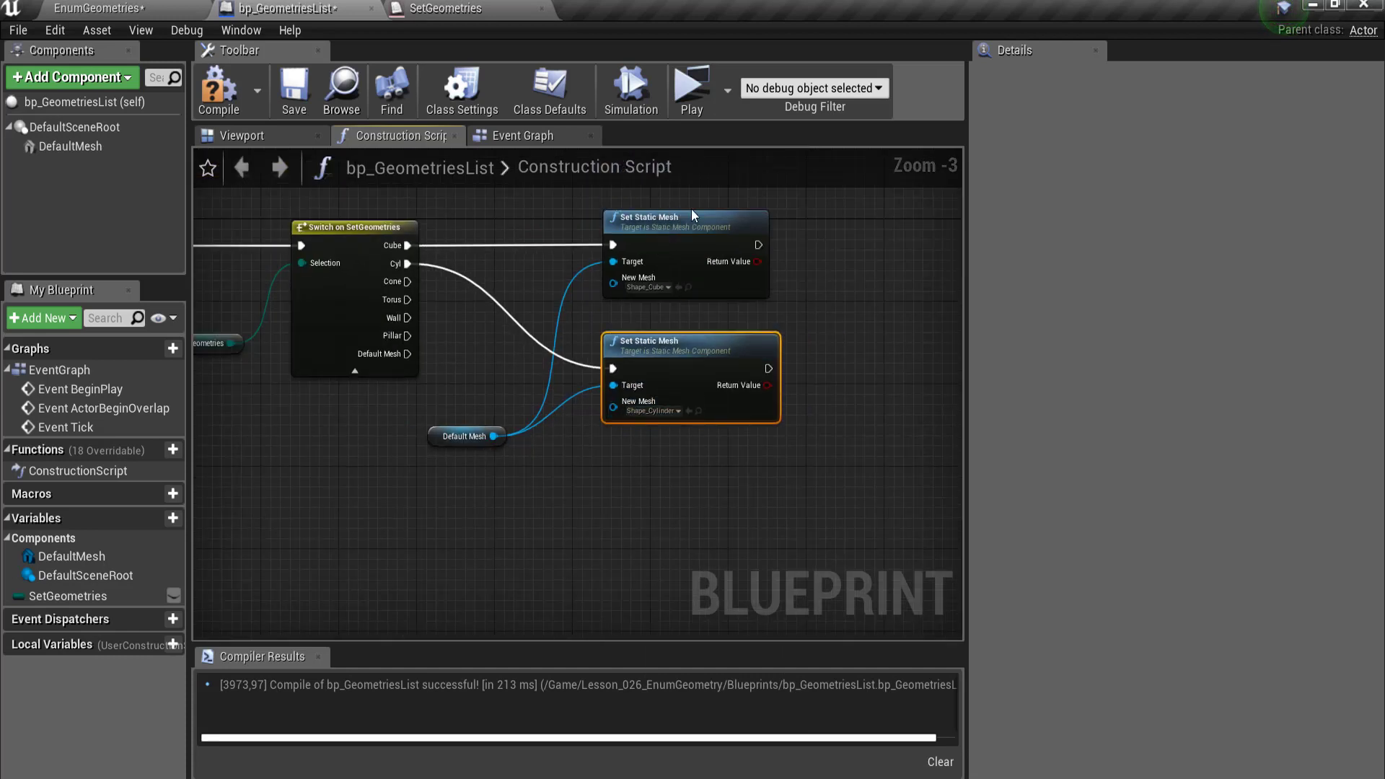
drag(680, 194, 876, 459)
Paste copies of both mesh nodes below, feed Default Mesh to each Target, and run the third on Cone
key(ctrl+c)
key(ctrl+v)
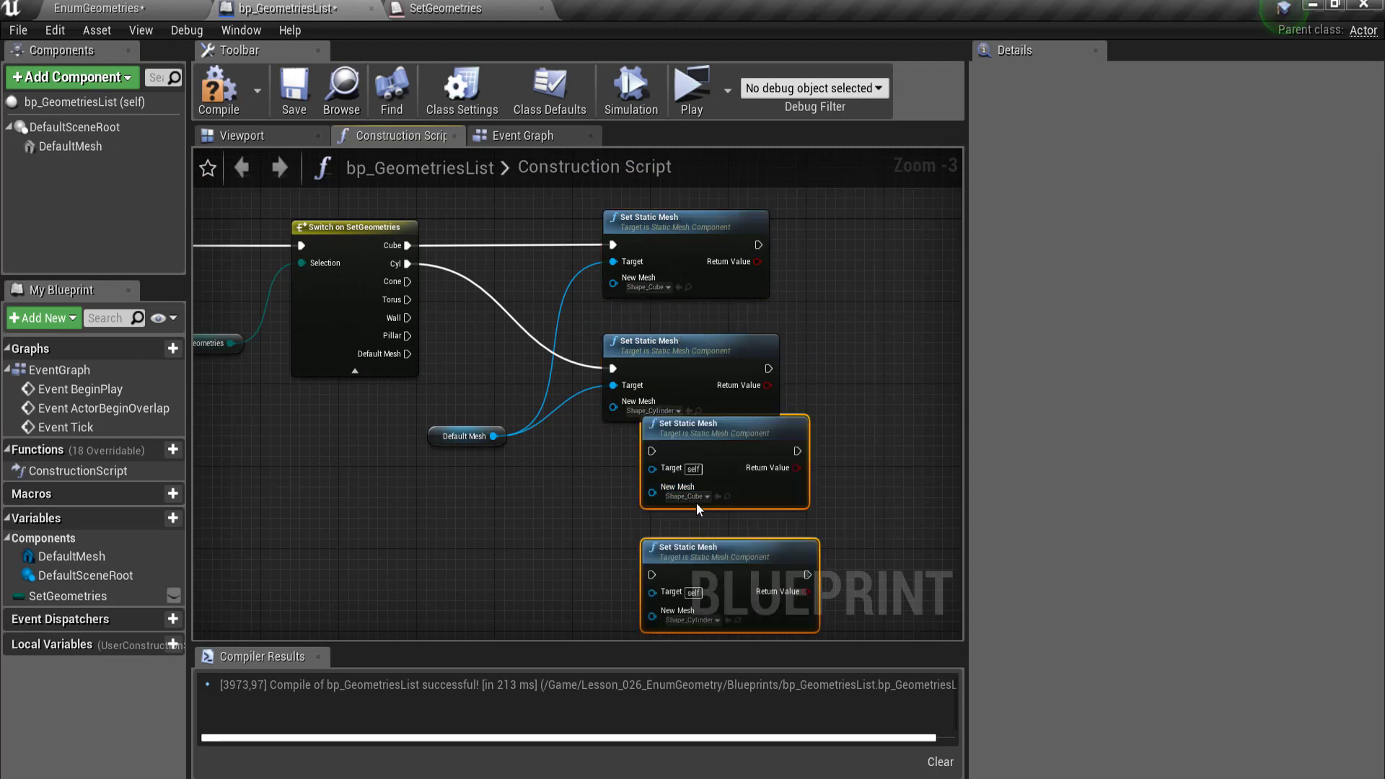
mouse_move(771, 436)
mouse_down()
mouse_move(753, 473)
mouse_move(742, 468)
mouse_up()
scroll(458, 476, up, 2)
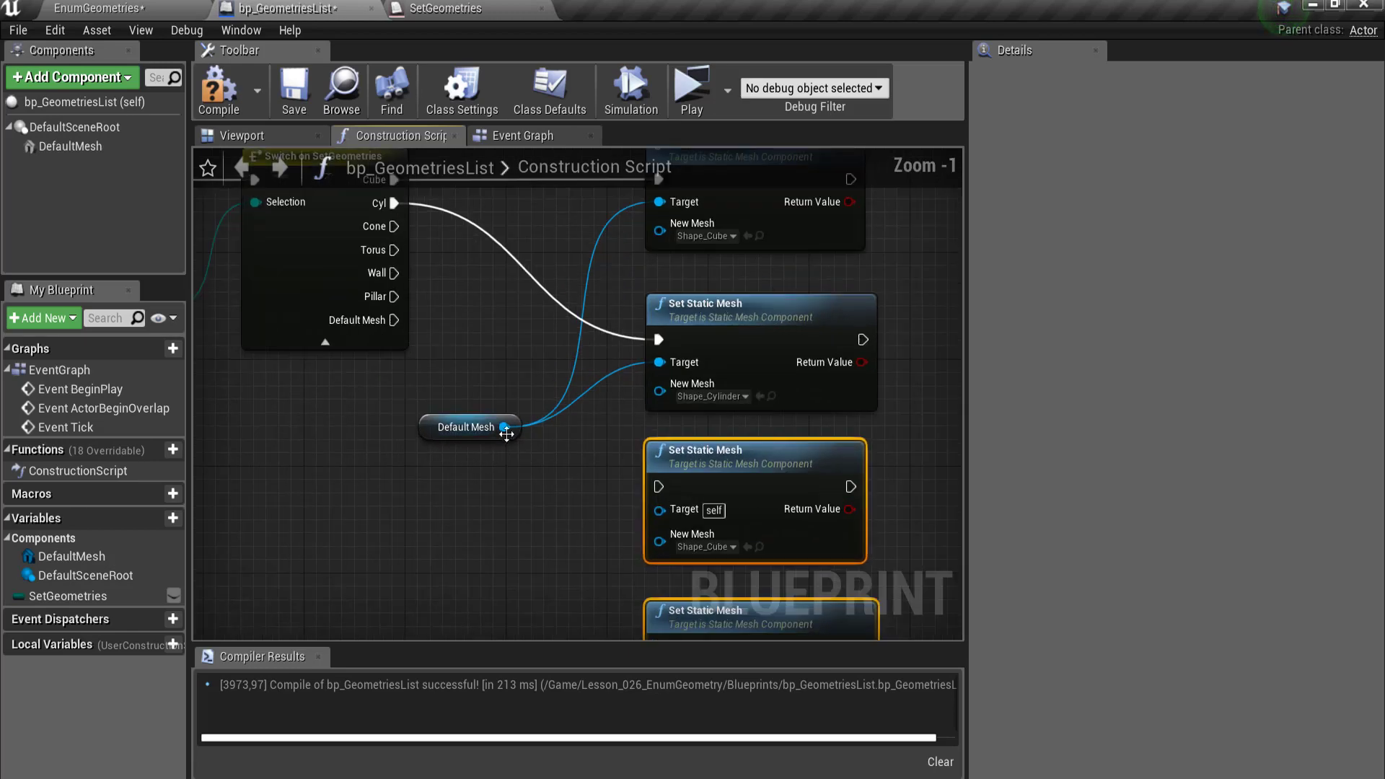
drag(504, 427, 657, 509)
scroll(548, 392, down, 3)
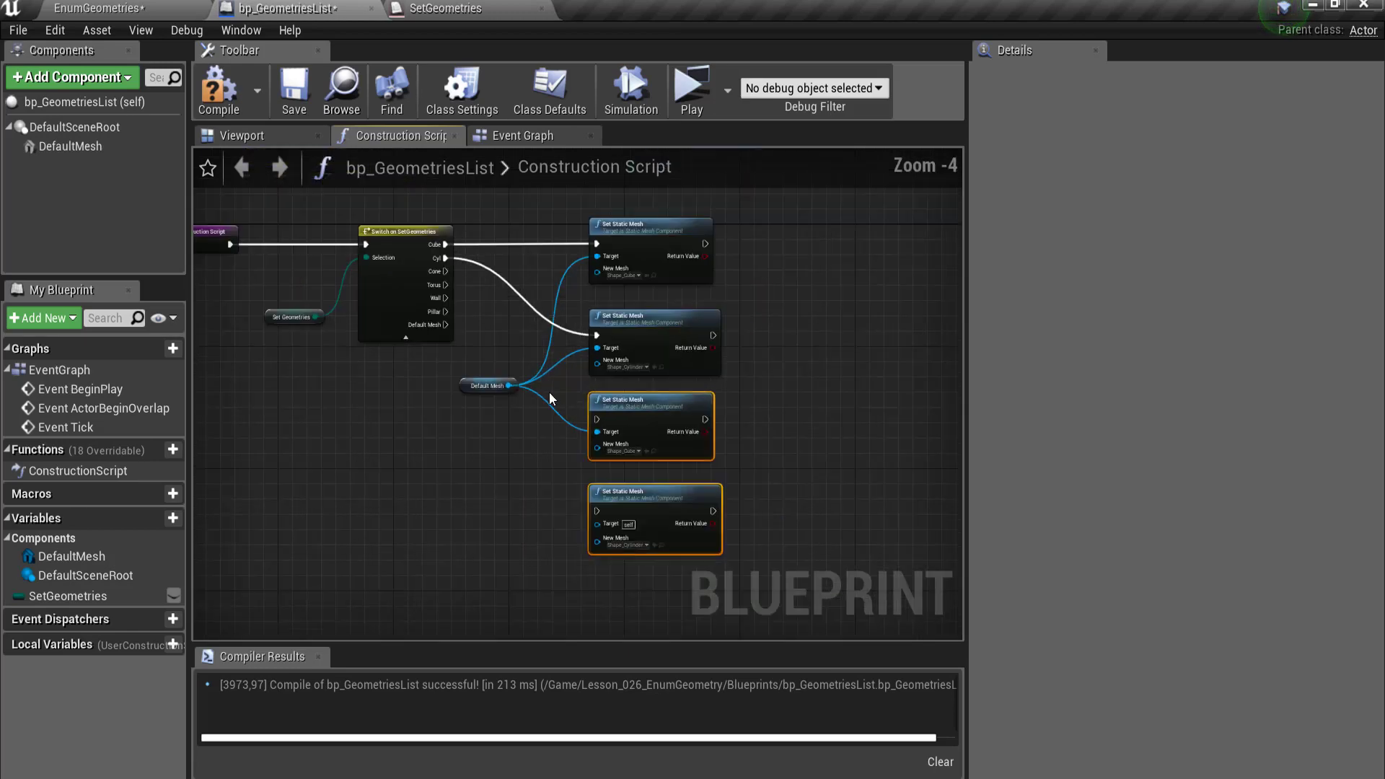
scroll(492, 378, up, 2)
mouse_move(483, 362)
mouse_down()
mouse_move(578, 491)
mouse_move(615, 571)
mouse_up()
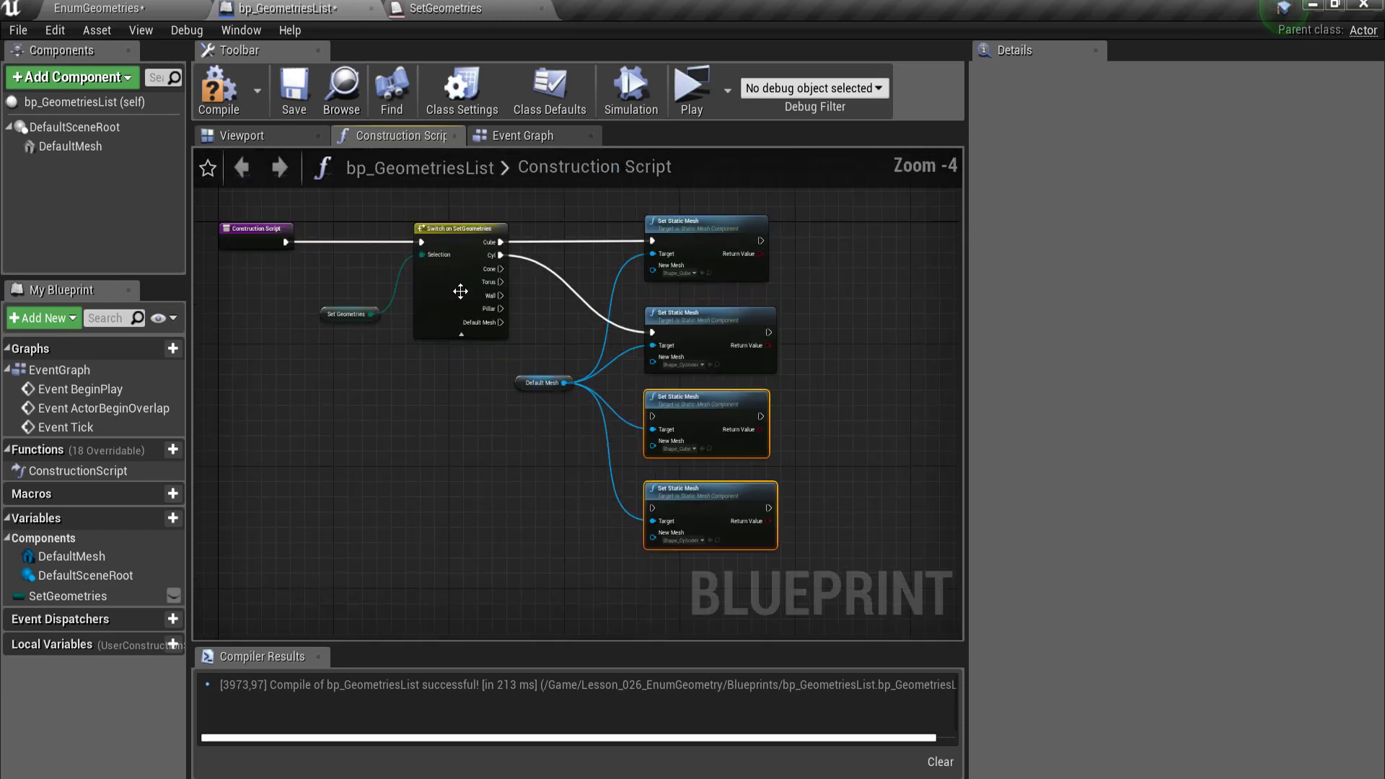
scroll(593, 418, down, 2)
scroll(494, 269, up, 3)
drag(495, 266, 725, 516)
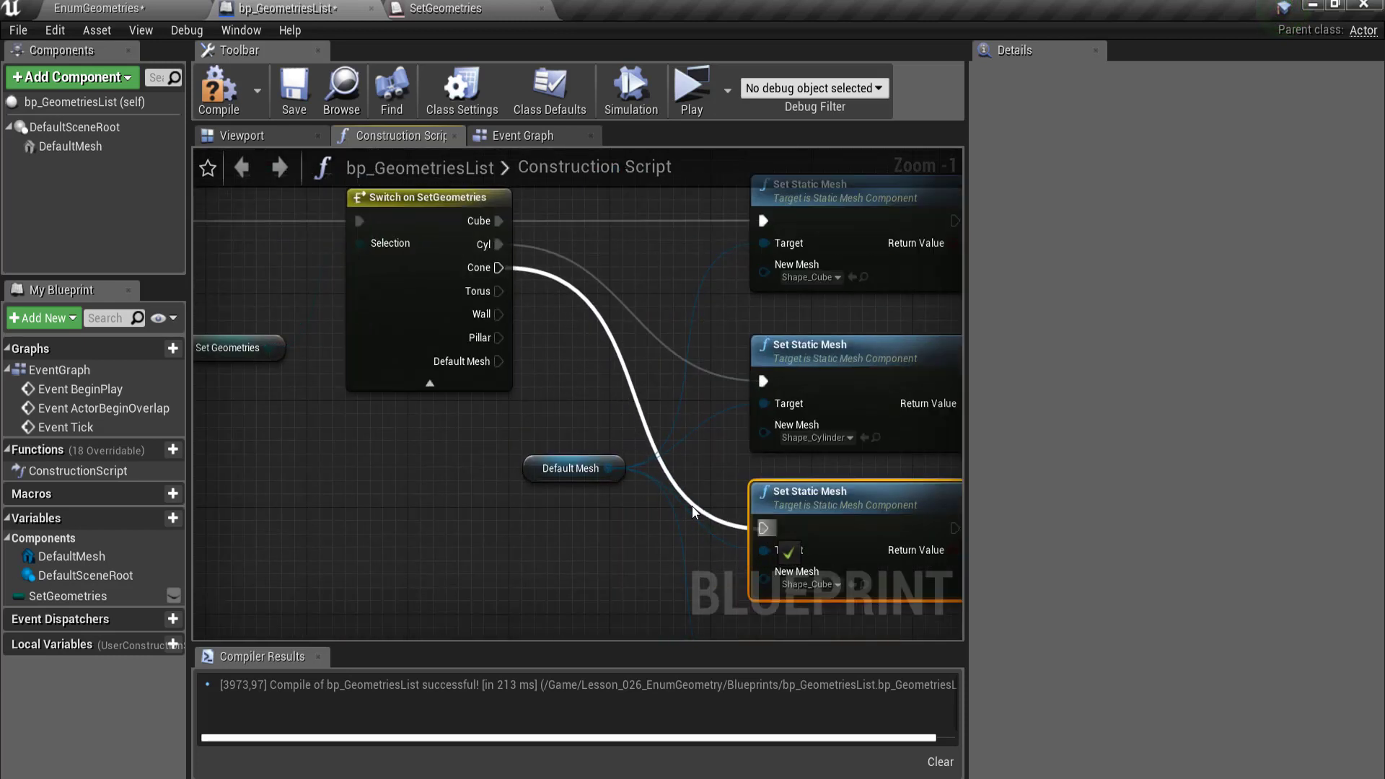
Set the third Set Static Mesh node's New Mesh to Shape_Cone
scroll(650, 468, down, 3)
scroll(649, 447, up, 2)
click(695, 482)
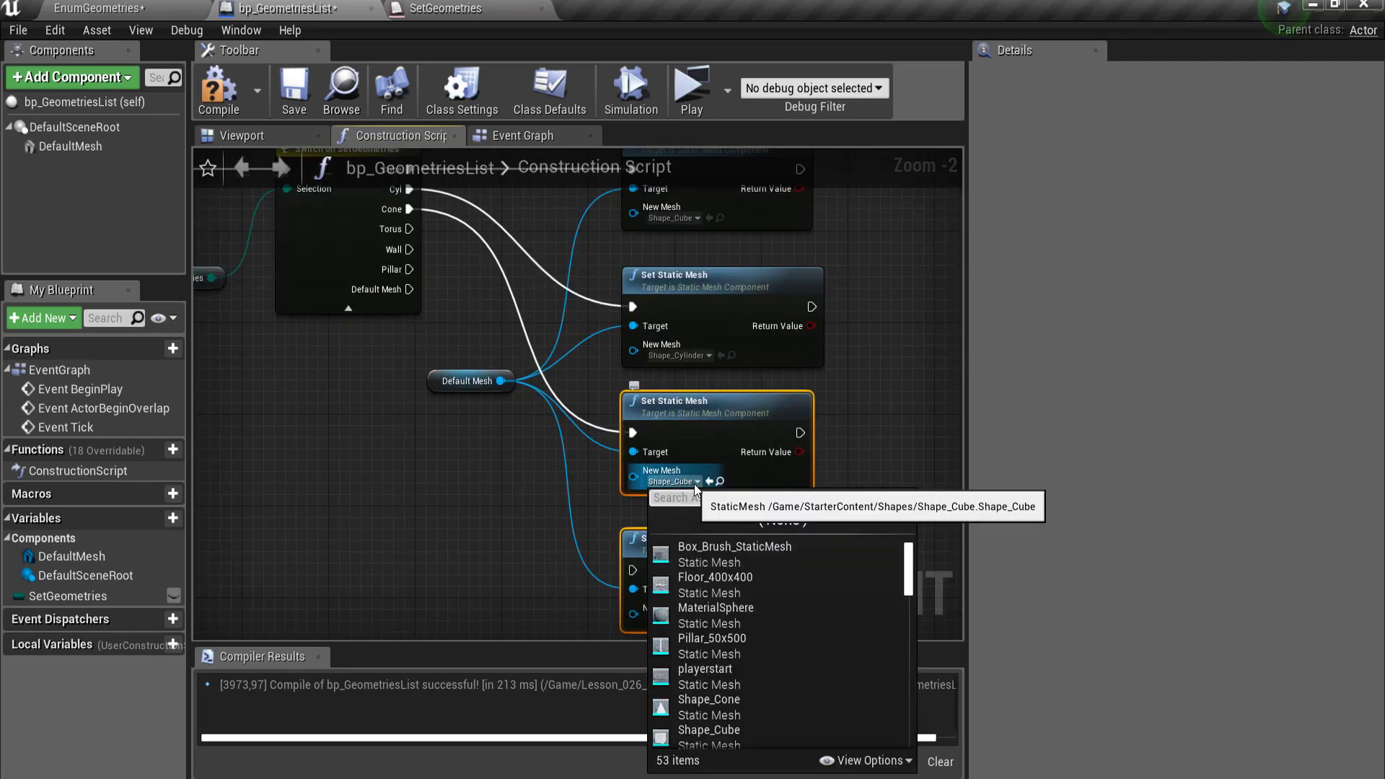
text(cone)
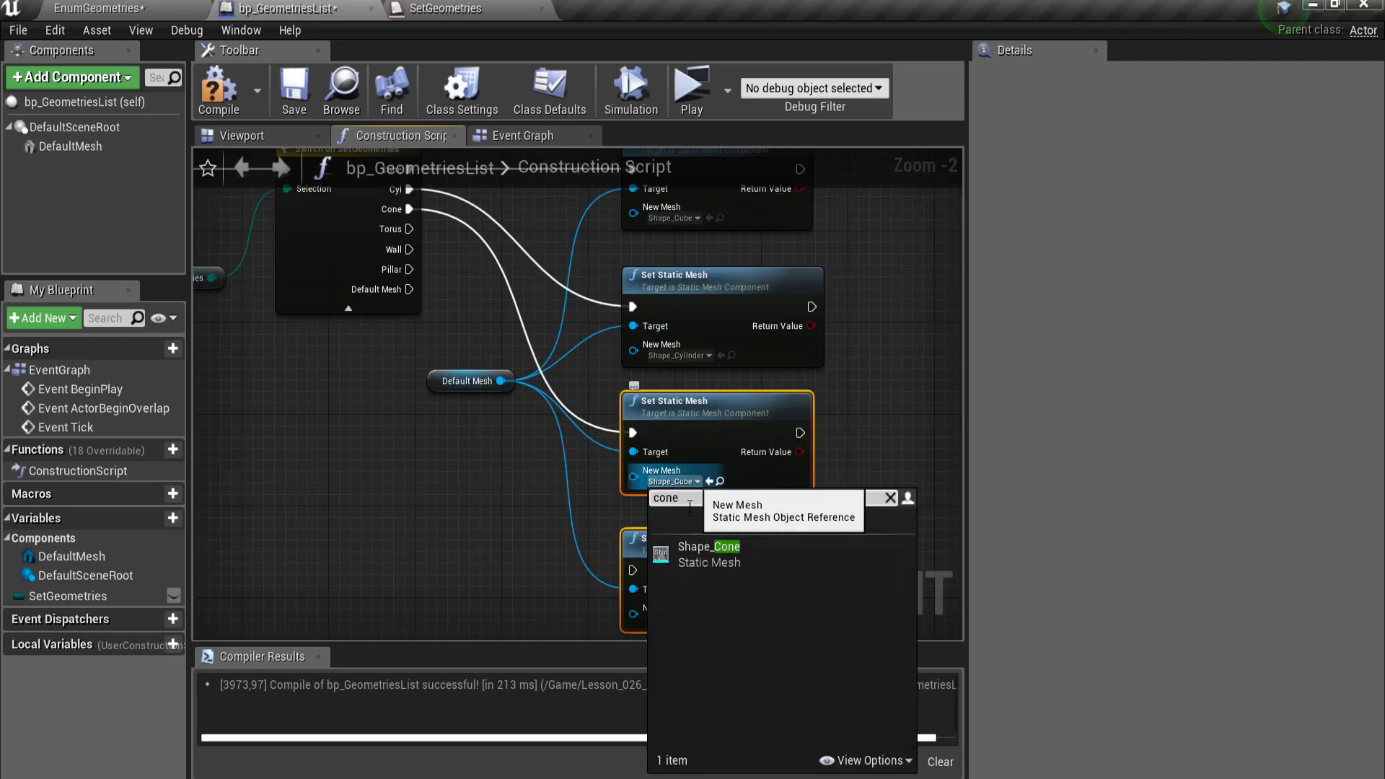
click(731, 555)
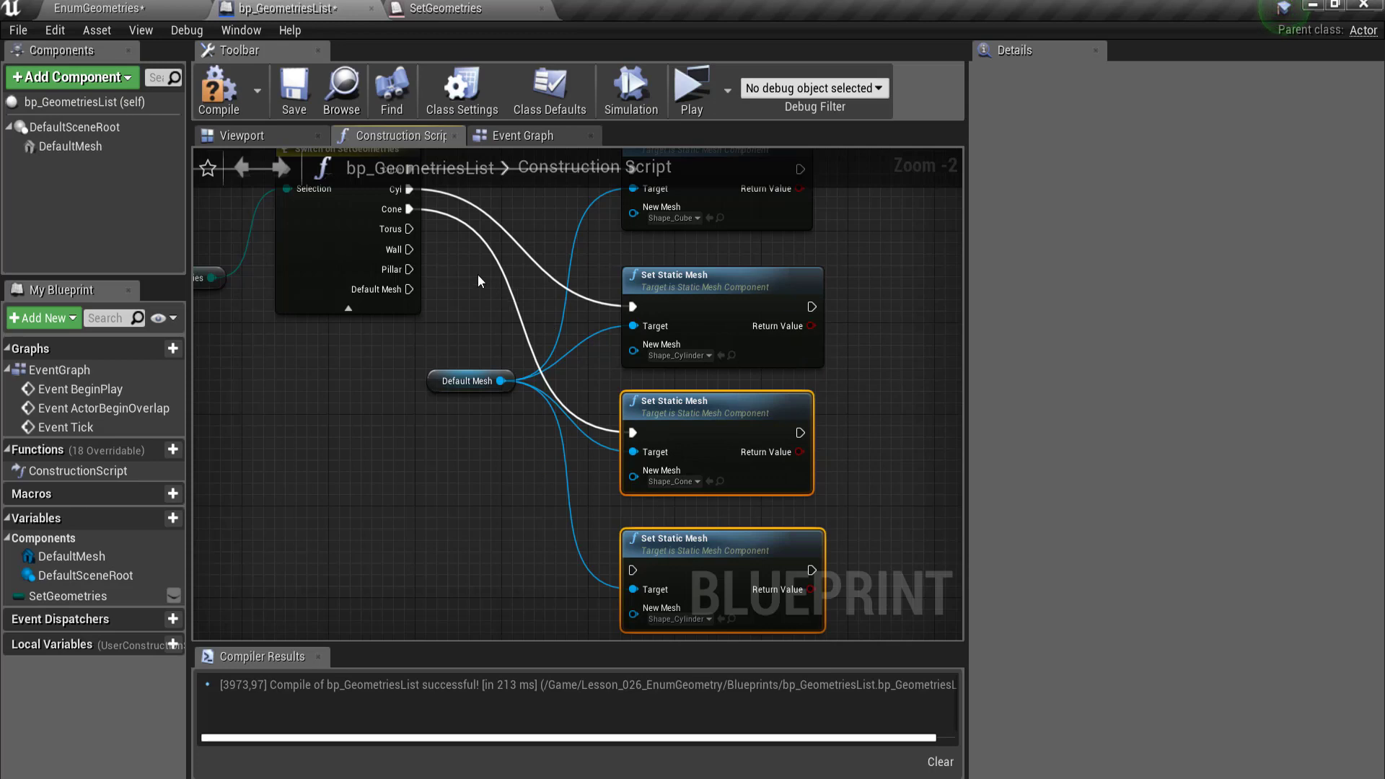
Drive the bottom node from the Torus case with Shape_Torus, then select the Cylinder, Cone and Torus nodes
drag(409, 229, 631, 569)
scroll(613, 503, down, 4)
scroll(627, 504, up, 6)
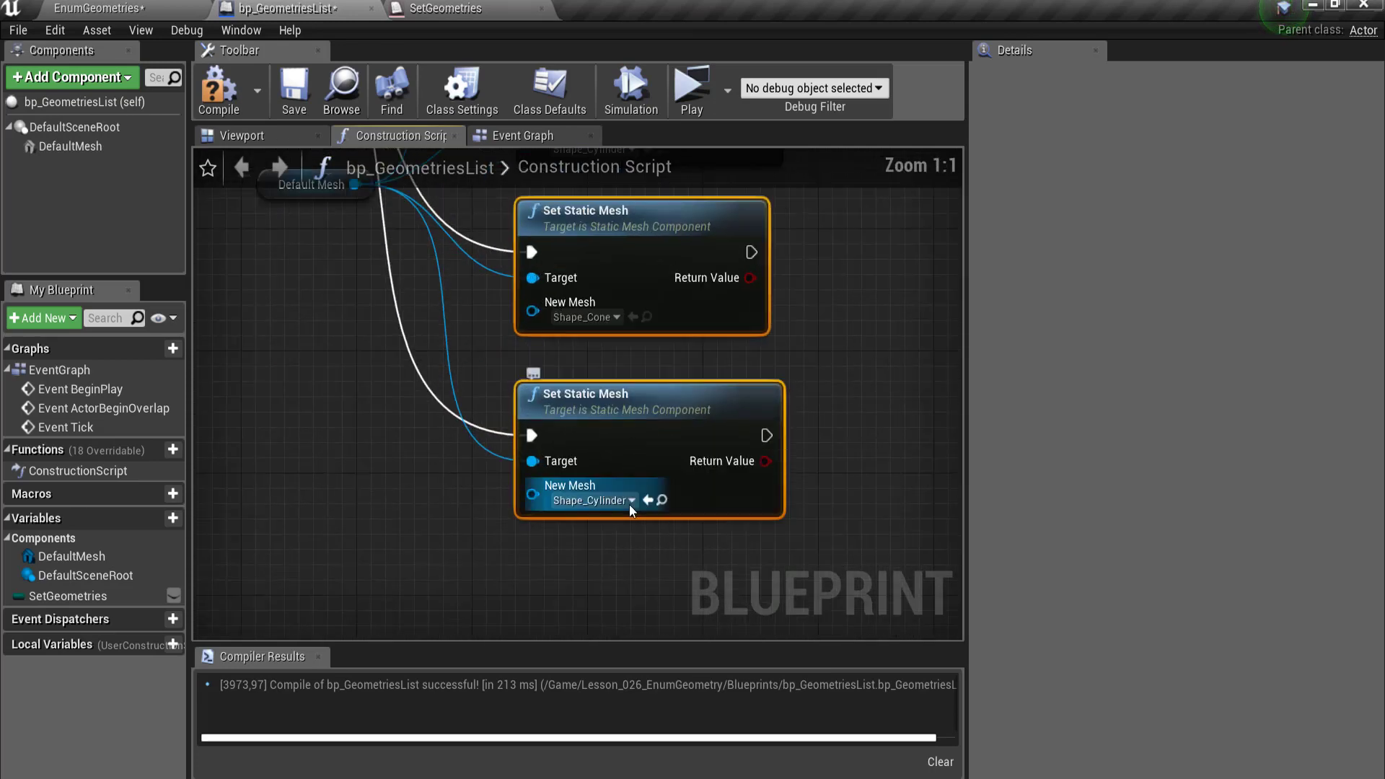
click(630, 505)
text(to)
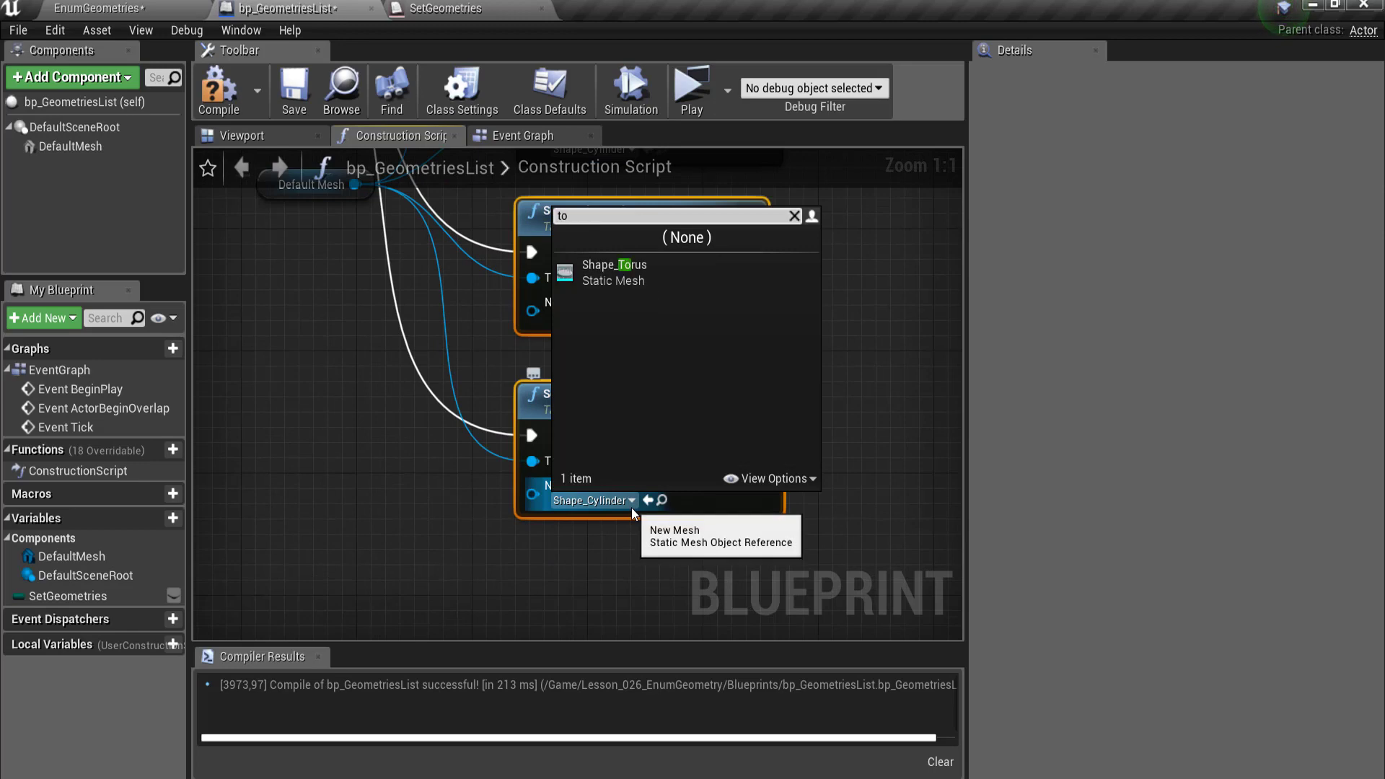
text(ru)
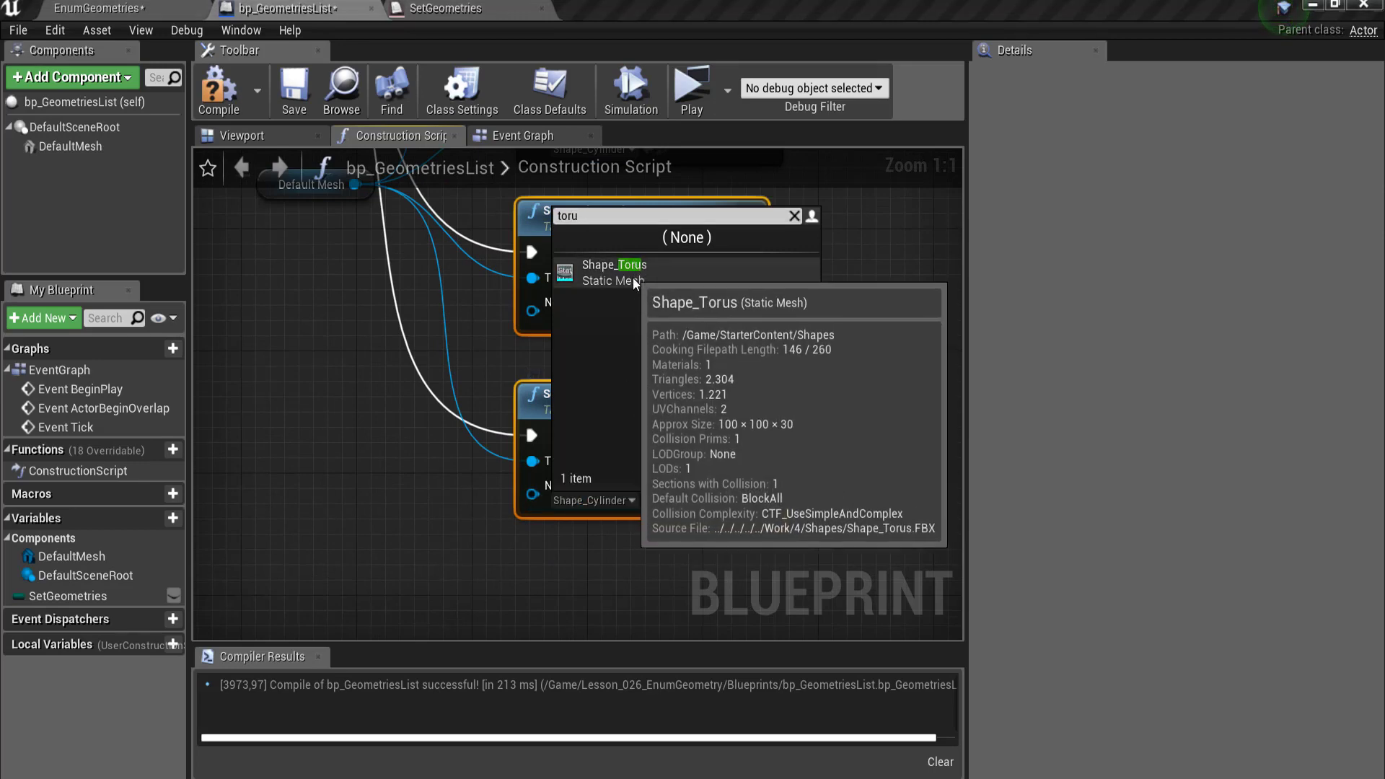
click(633, 279)
scroll(677, 561, down, 6)
scroll(648, 530, up, 2)
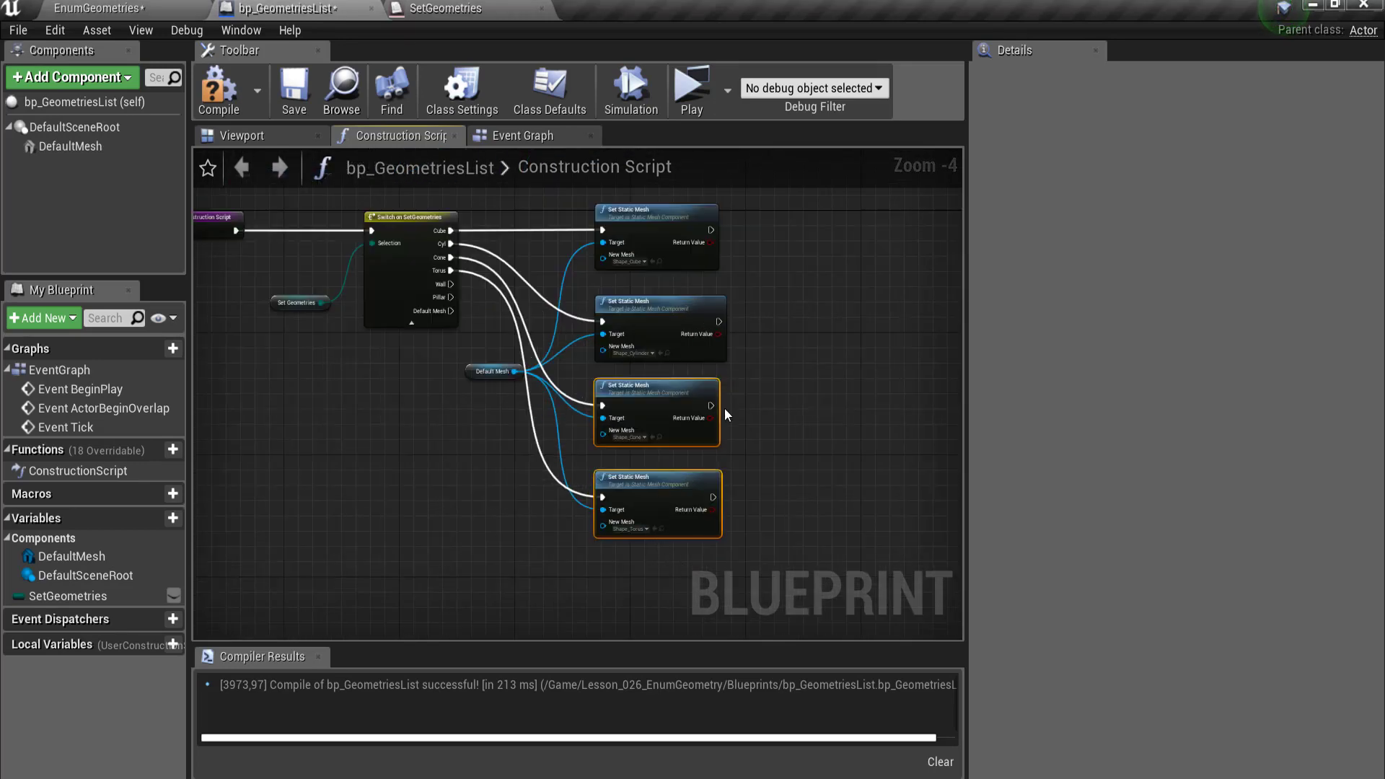
drag(793, 285, 662, 548)
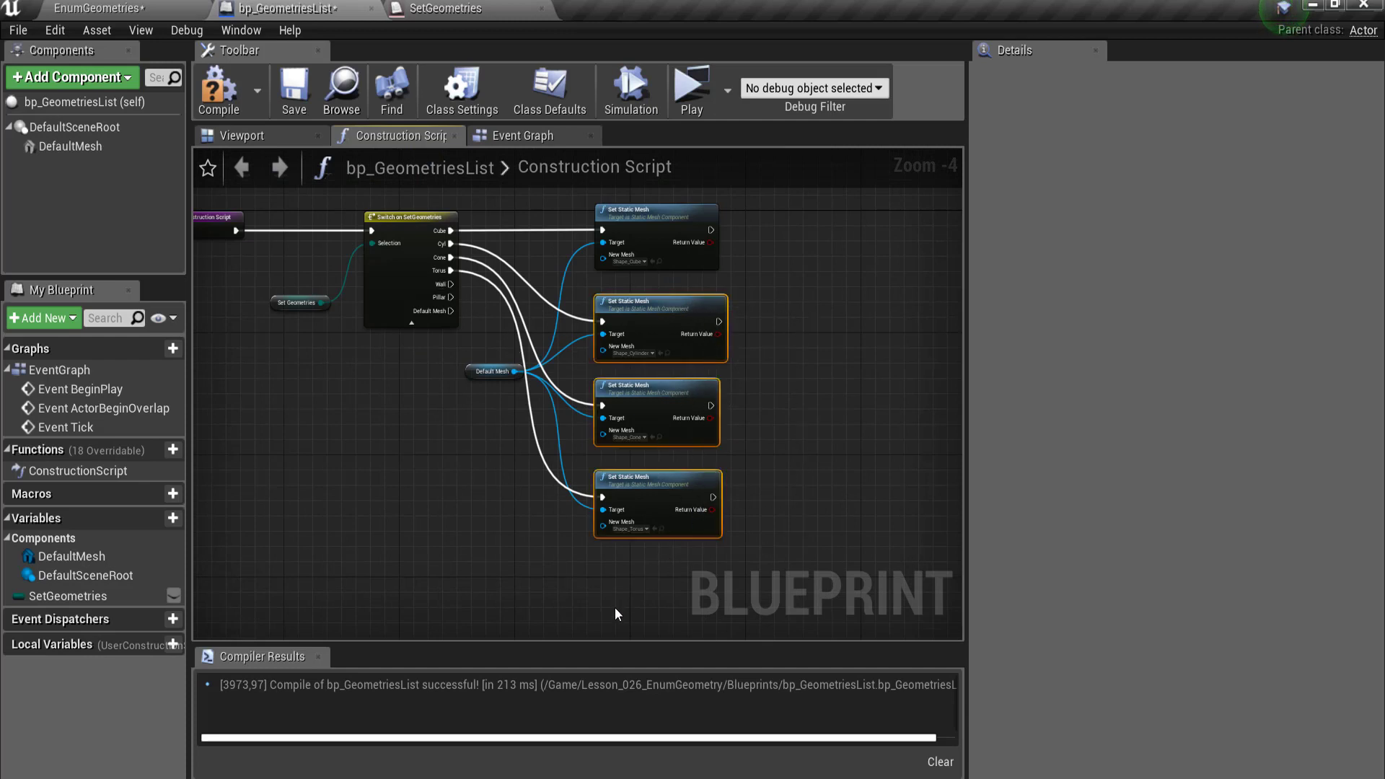
Paste copies of the three selected mesh nodes below the Torus node
key(ctrl+c)
key(ctrl+v)
scroll(592, 323, down, 2)
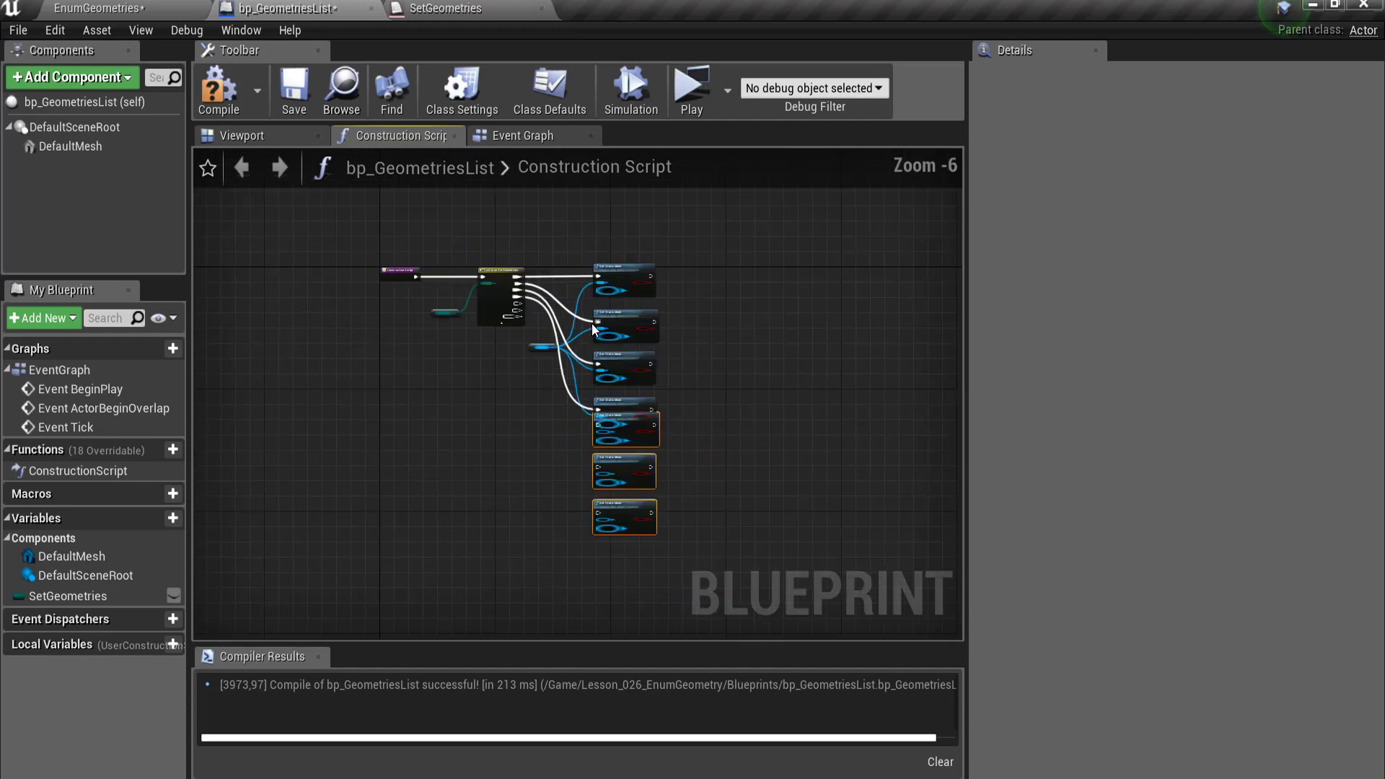
scroll(686, 491, up, 2)
mouse_move(686, 492)
mouse_down()
mouse_move(563, 347)
mouse_move(564, 430)
mouse_up()
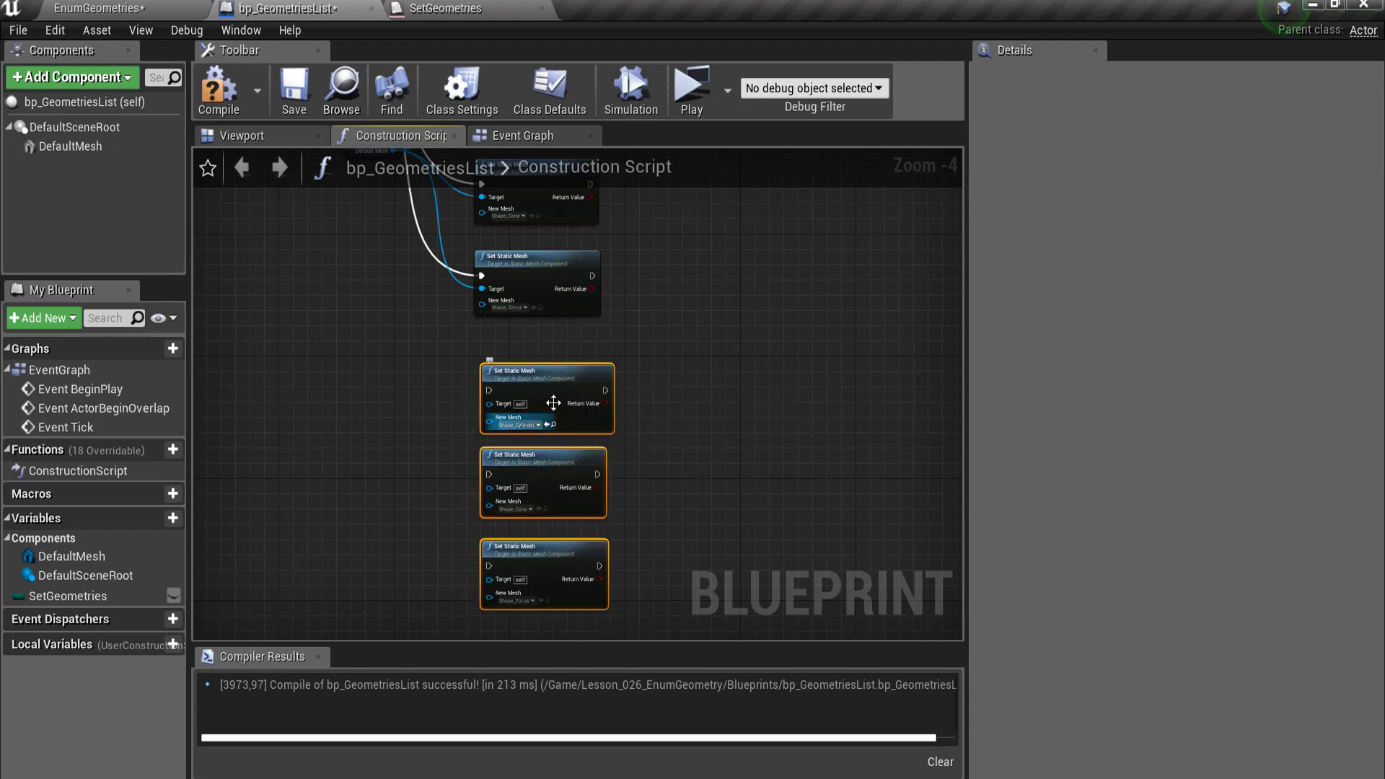
scroll(564, 430, down, 2)
scroll(471, 289, up, 4)
scroll(471, 289, up, 2)
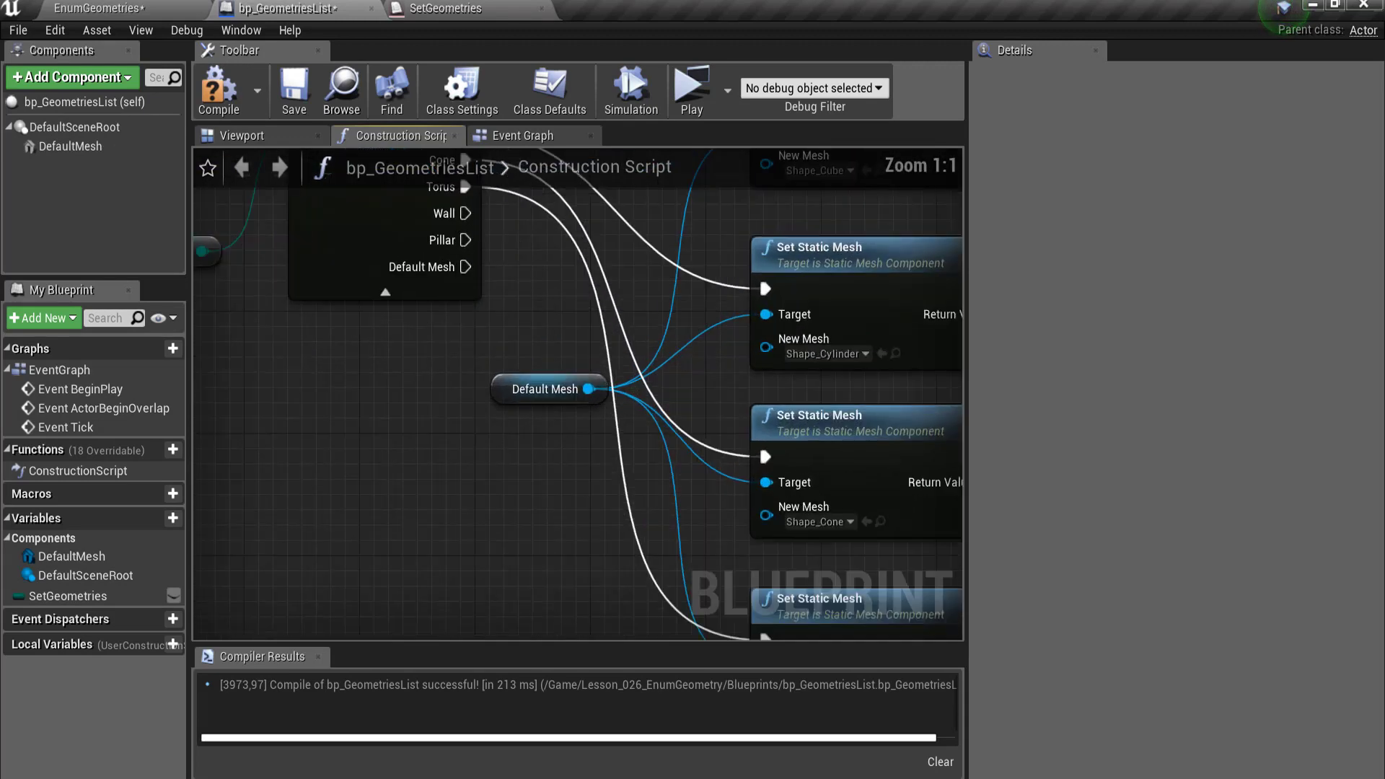
right_drag(477, 228, 477, 300)
scroll(456, 287, down, 6)
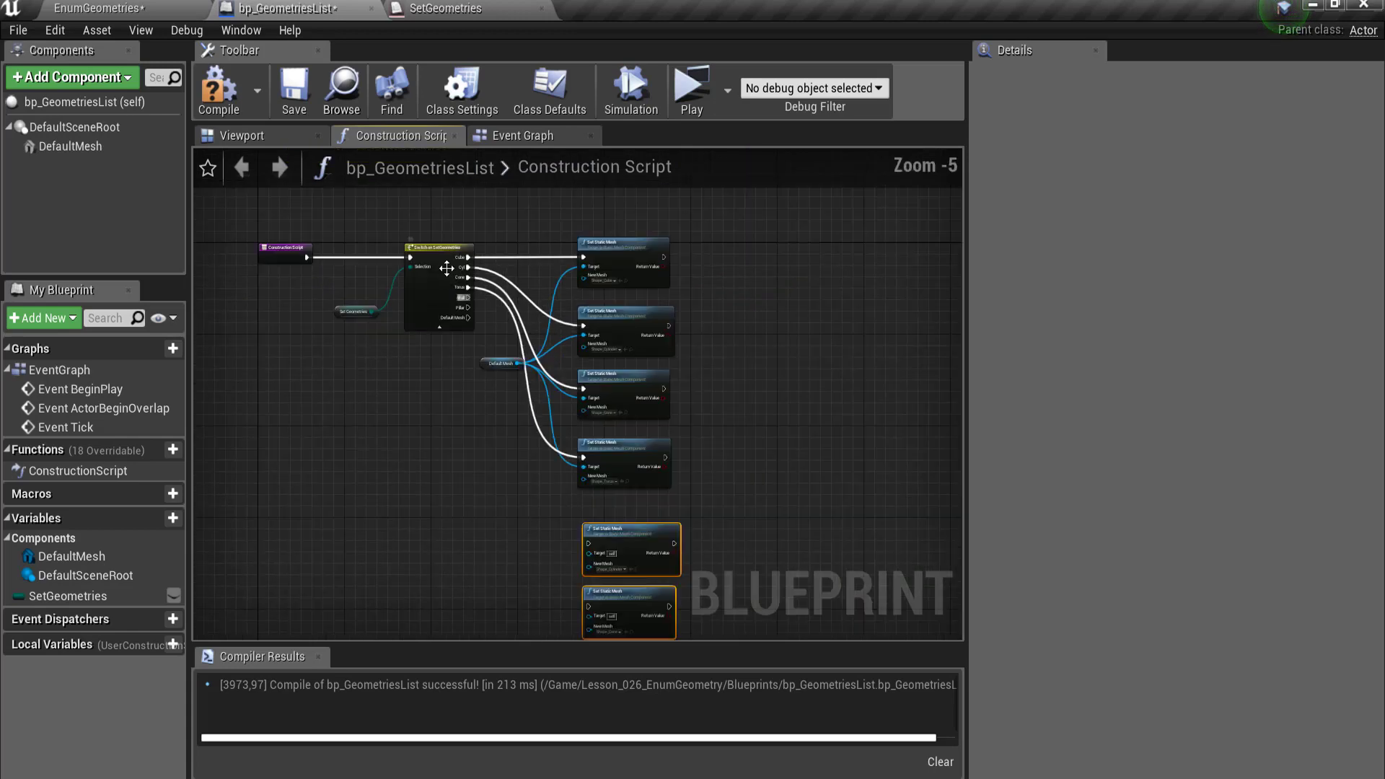
scroll(543, 443, up, 4)
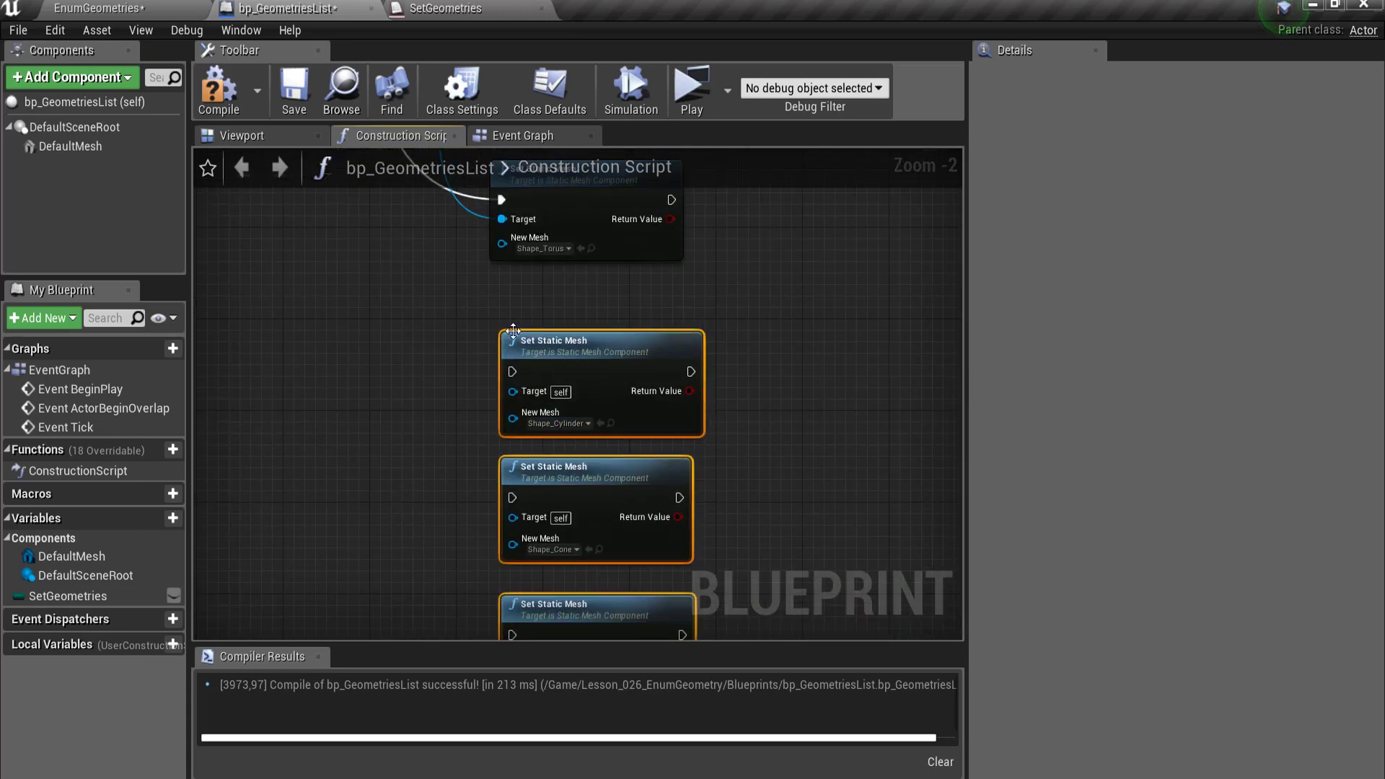
scroll(510, 325, down, 2)
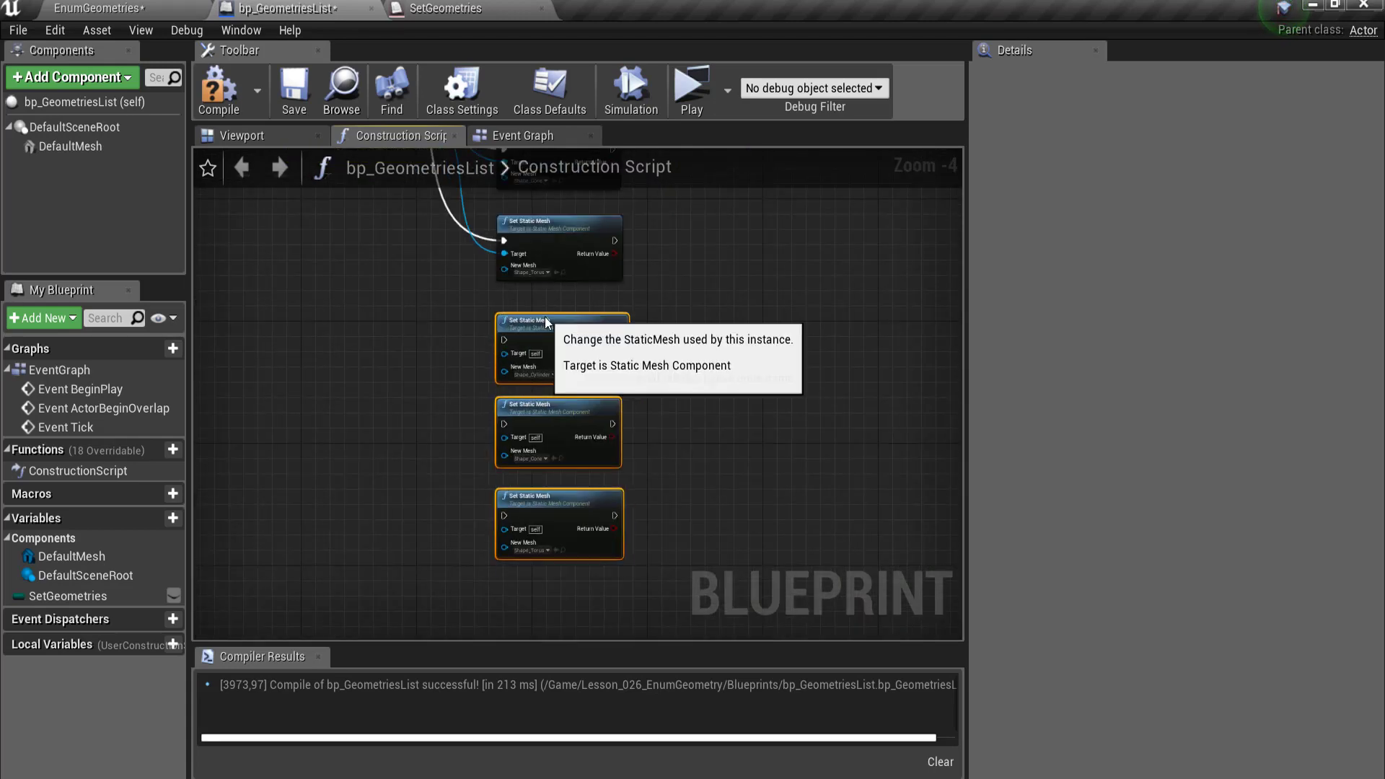
scroll(537, 383, up, 4)
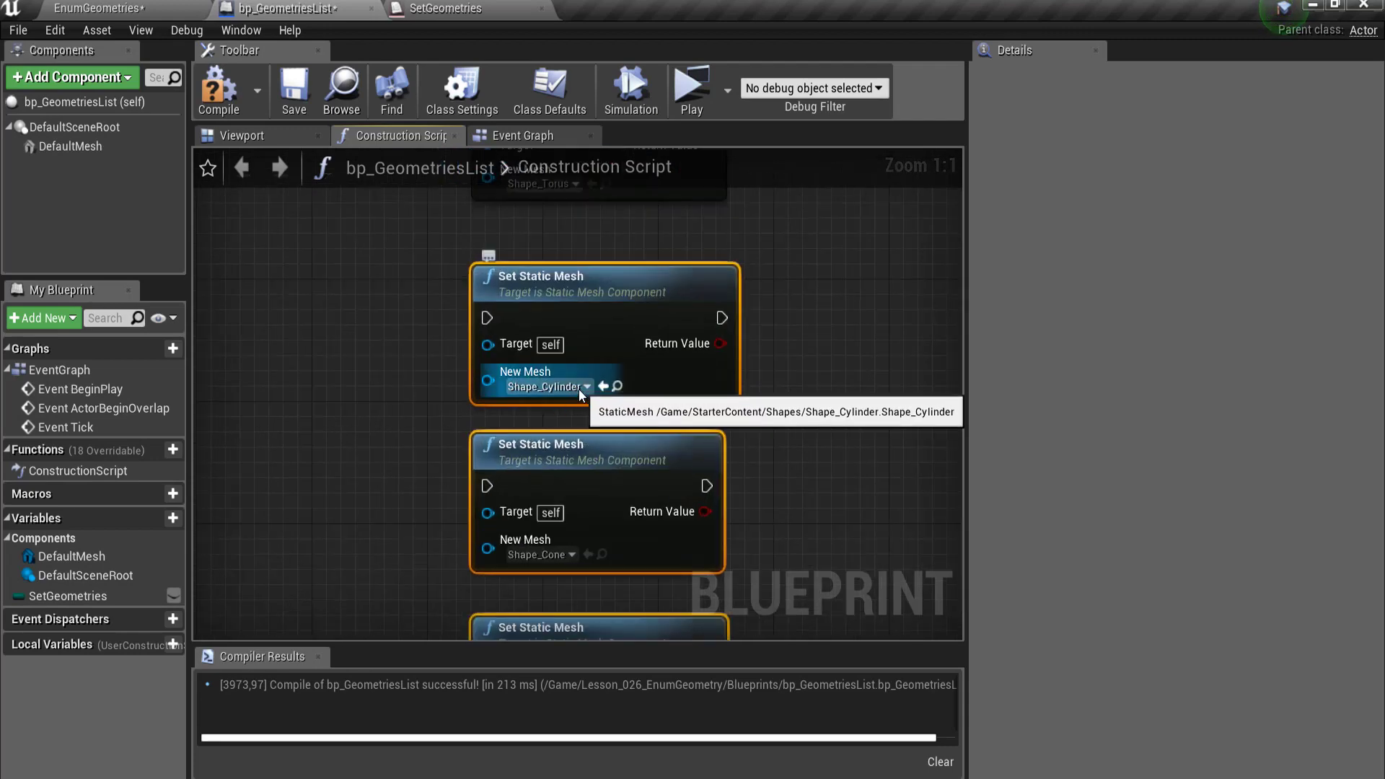
scroll(613, 468, down, 1)
scroll(603, 466, down, 2)
scroll(603, 465, up, 3)
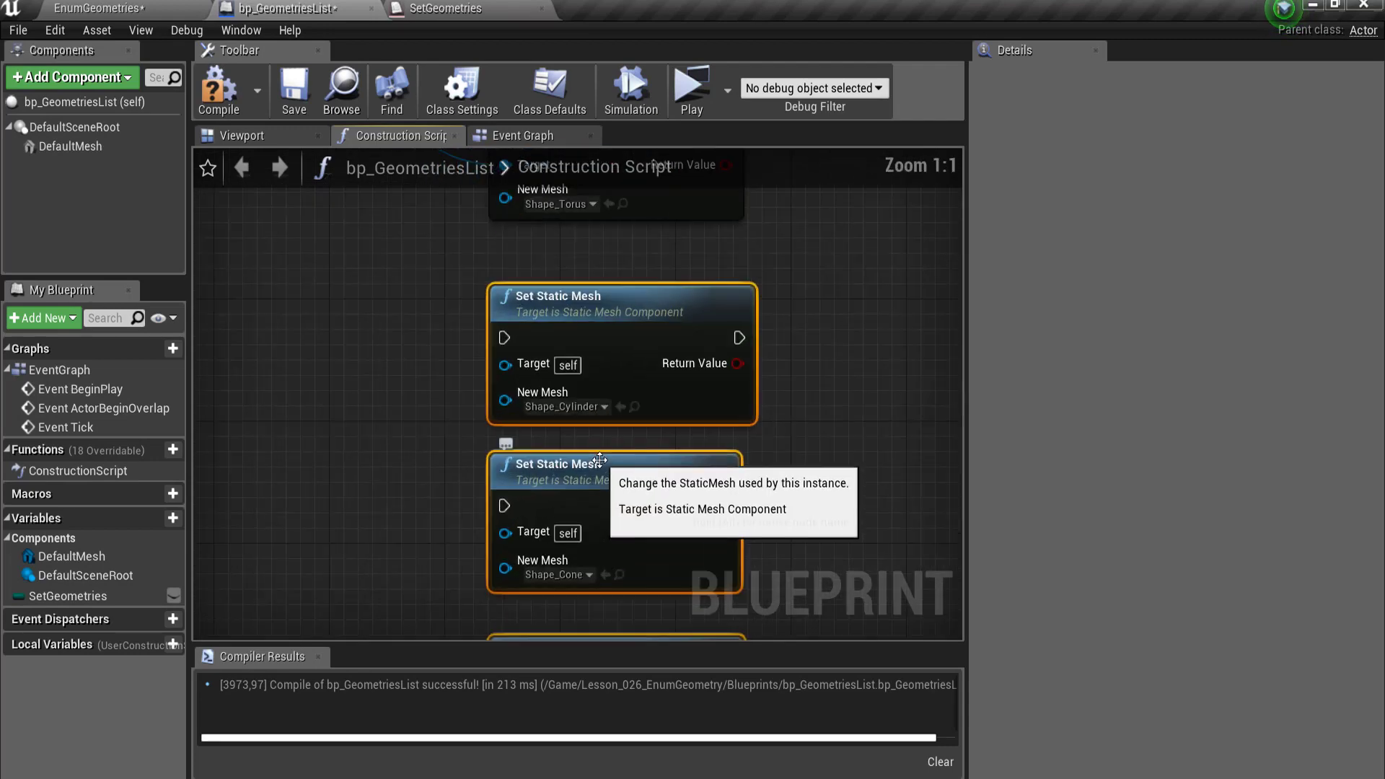
Set the first copy's New Mesh to Wall_400x200
click(591, 408)
text(wall)
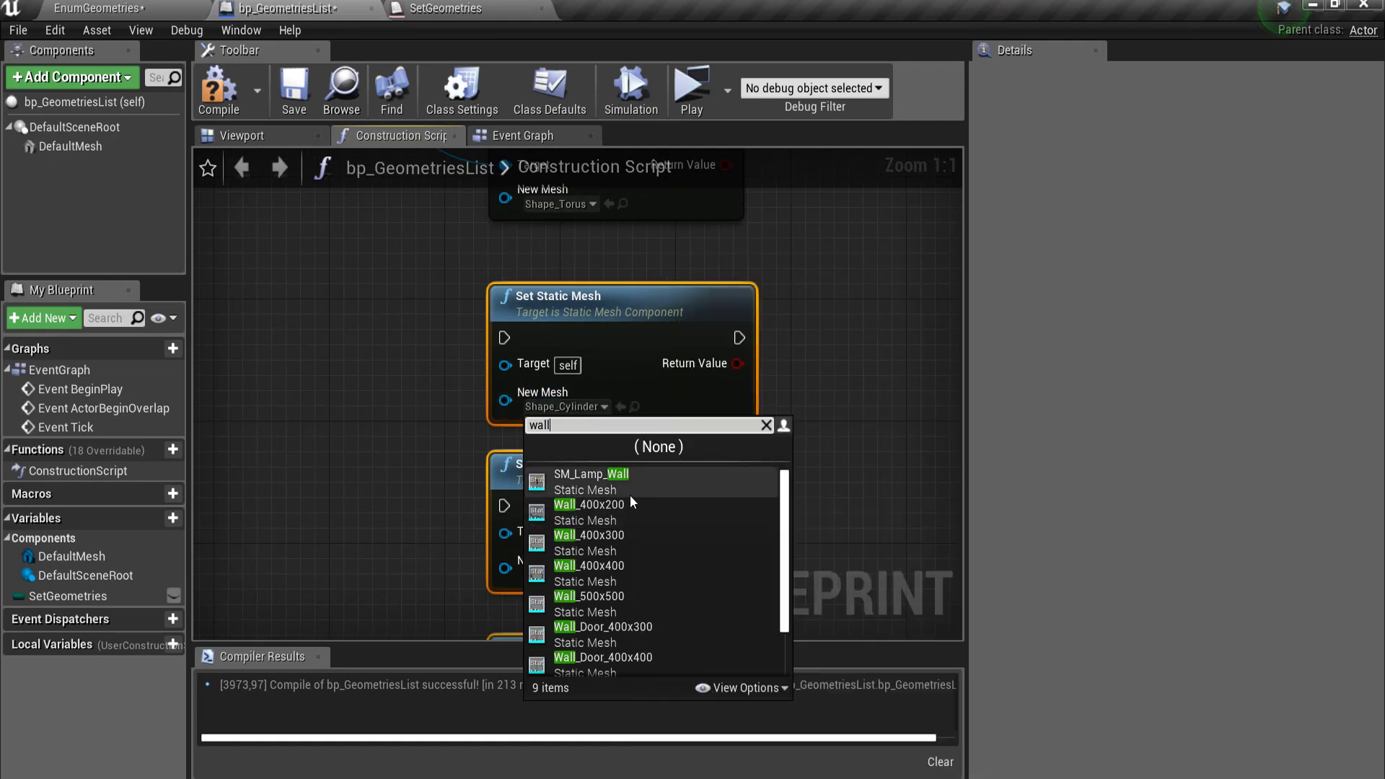
click(627, 493)
click(579, 408)
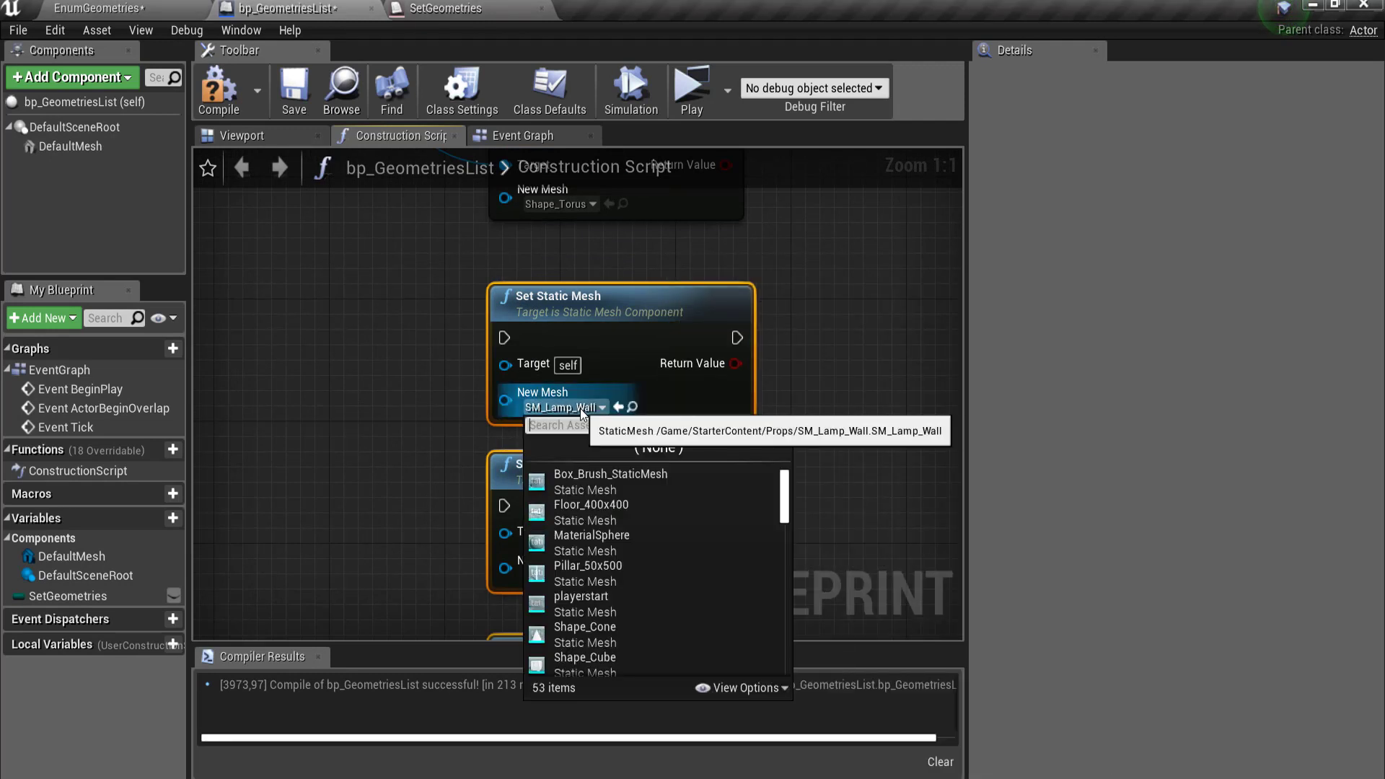
text(wall)
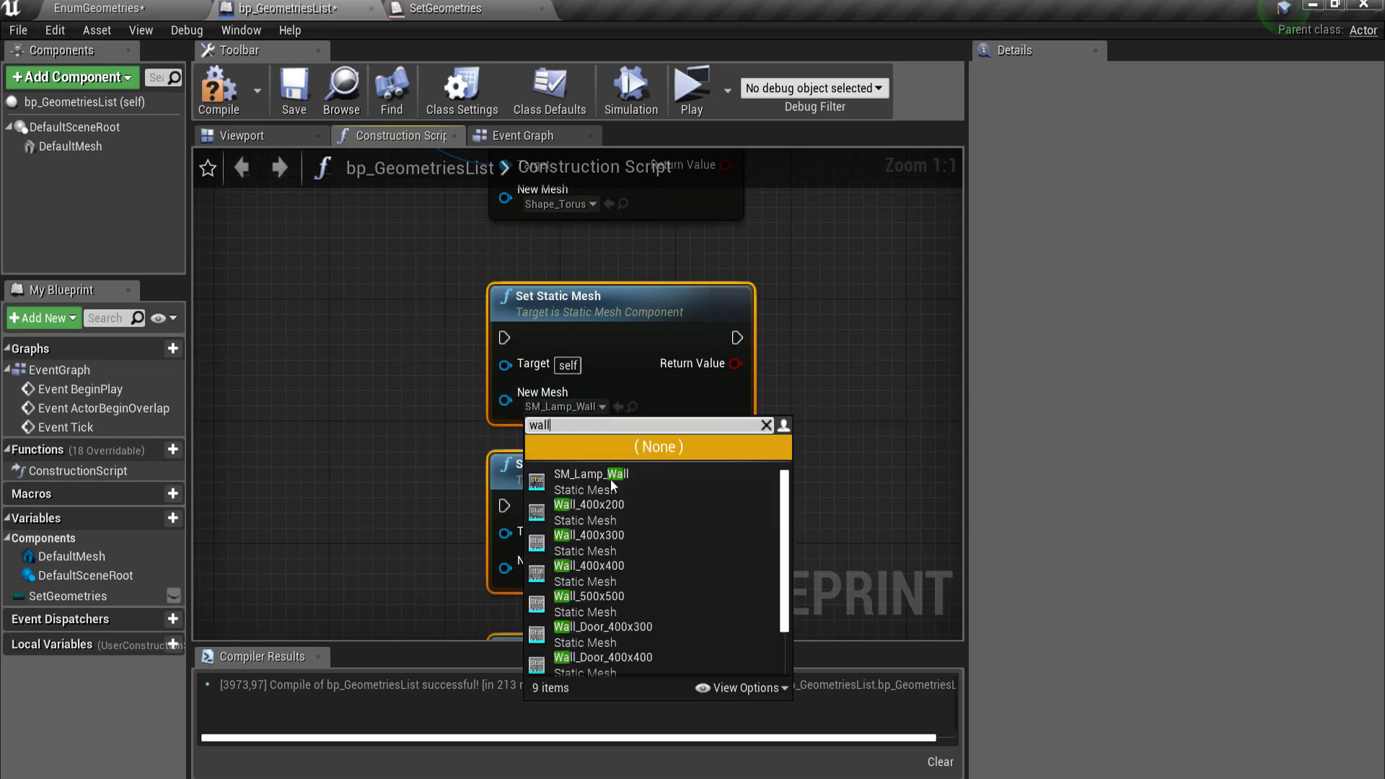
click(621, 508)
scroll(497, 389, down, 4)
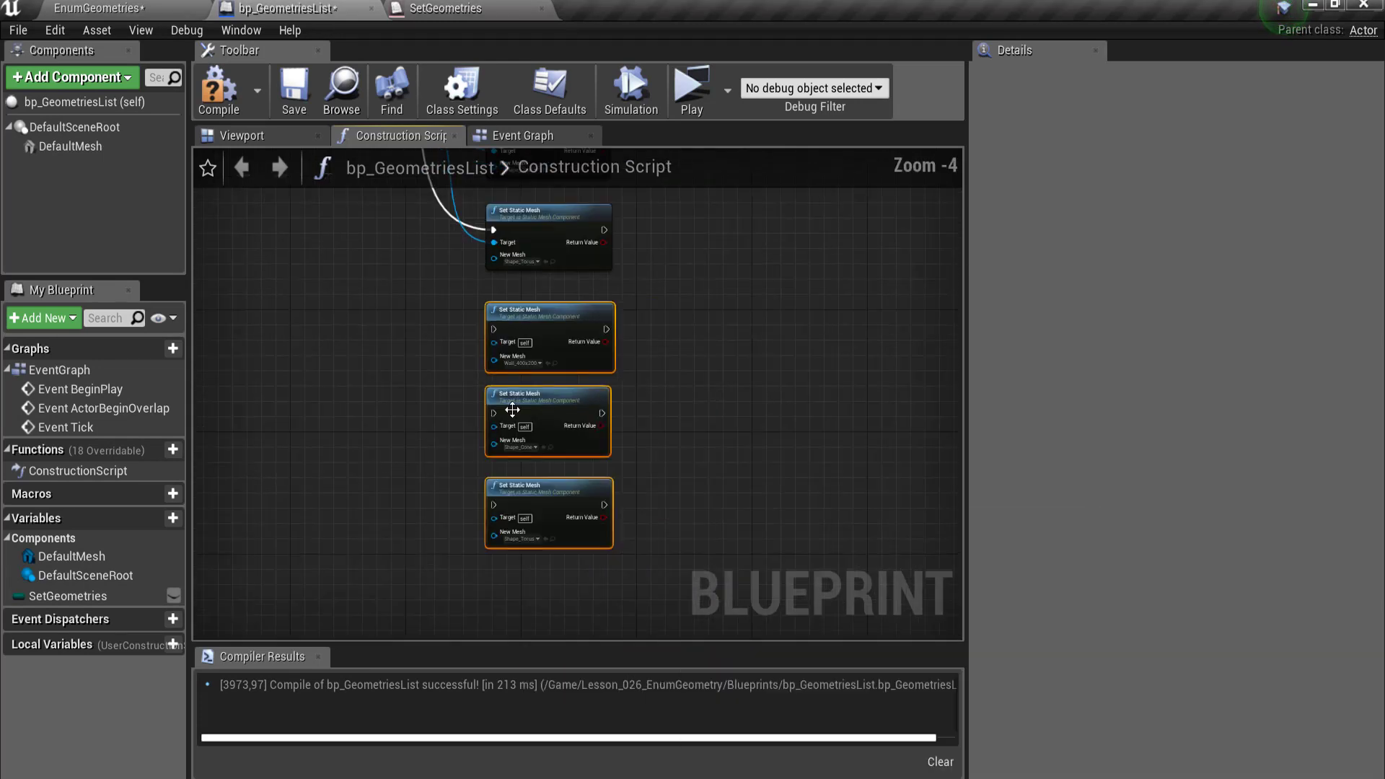
scroll(512, 403, up, 4)
Set the second and third copies' meshes to Pillar_50x500 and Shape_Sphere
click(564, 452)
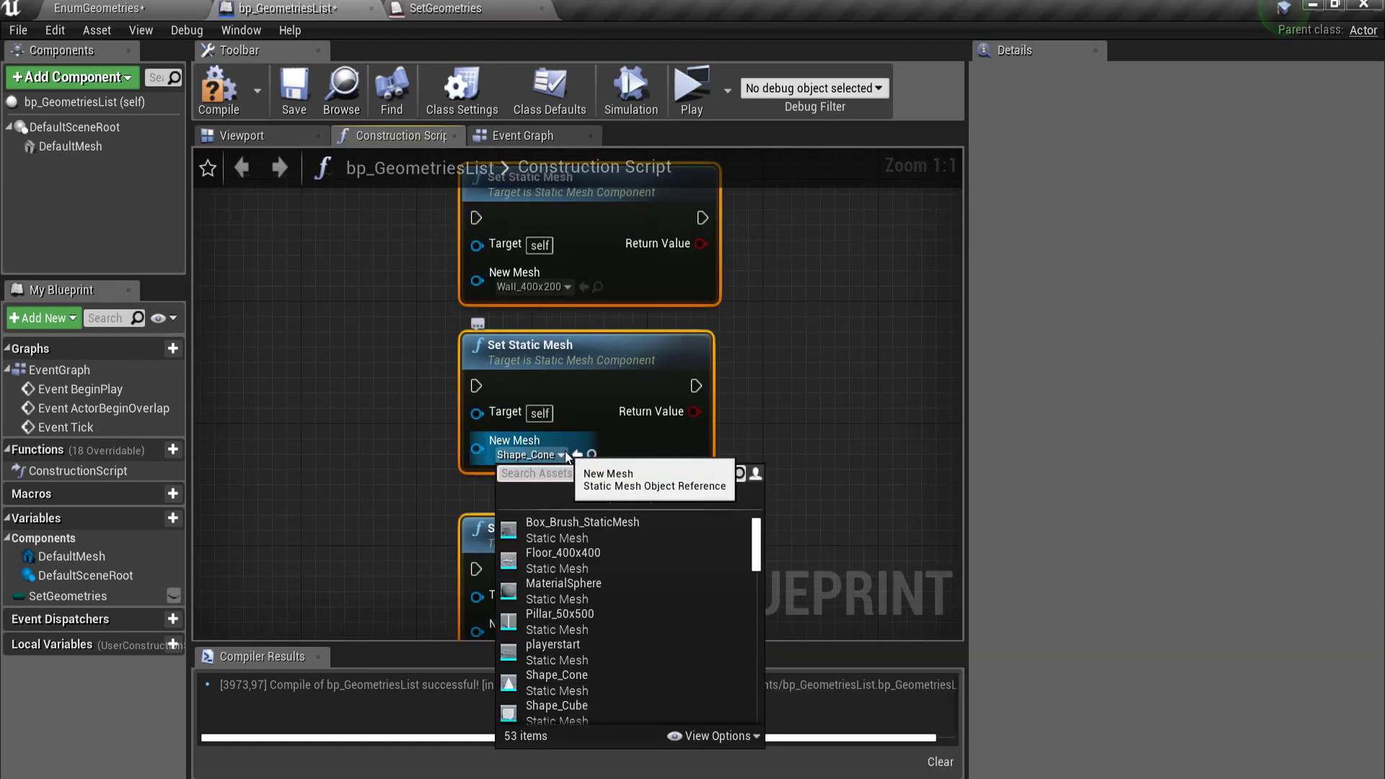
text(pill)
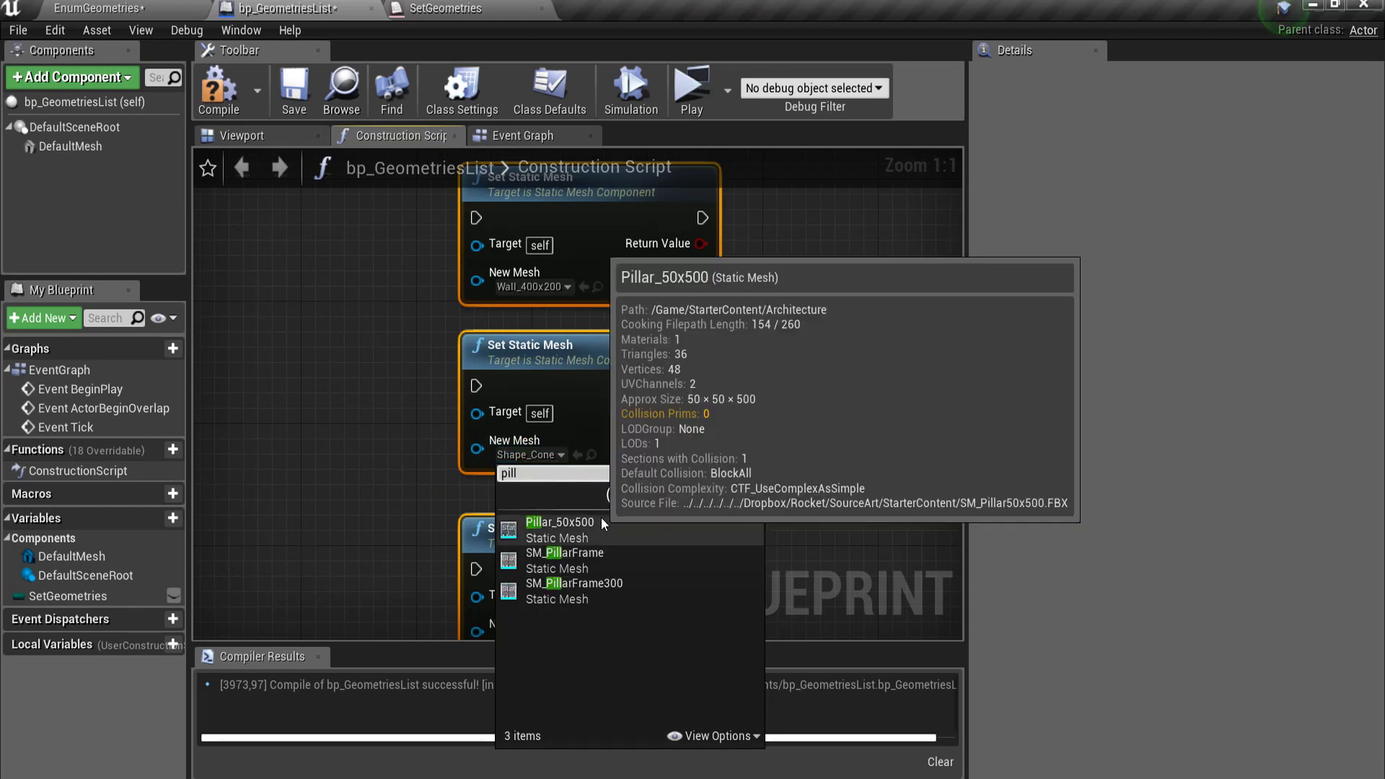
click(600, 517)
scroll(510, 499, down, 3)
scroll(510, 498, up, 3)
click(554, 579)
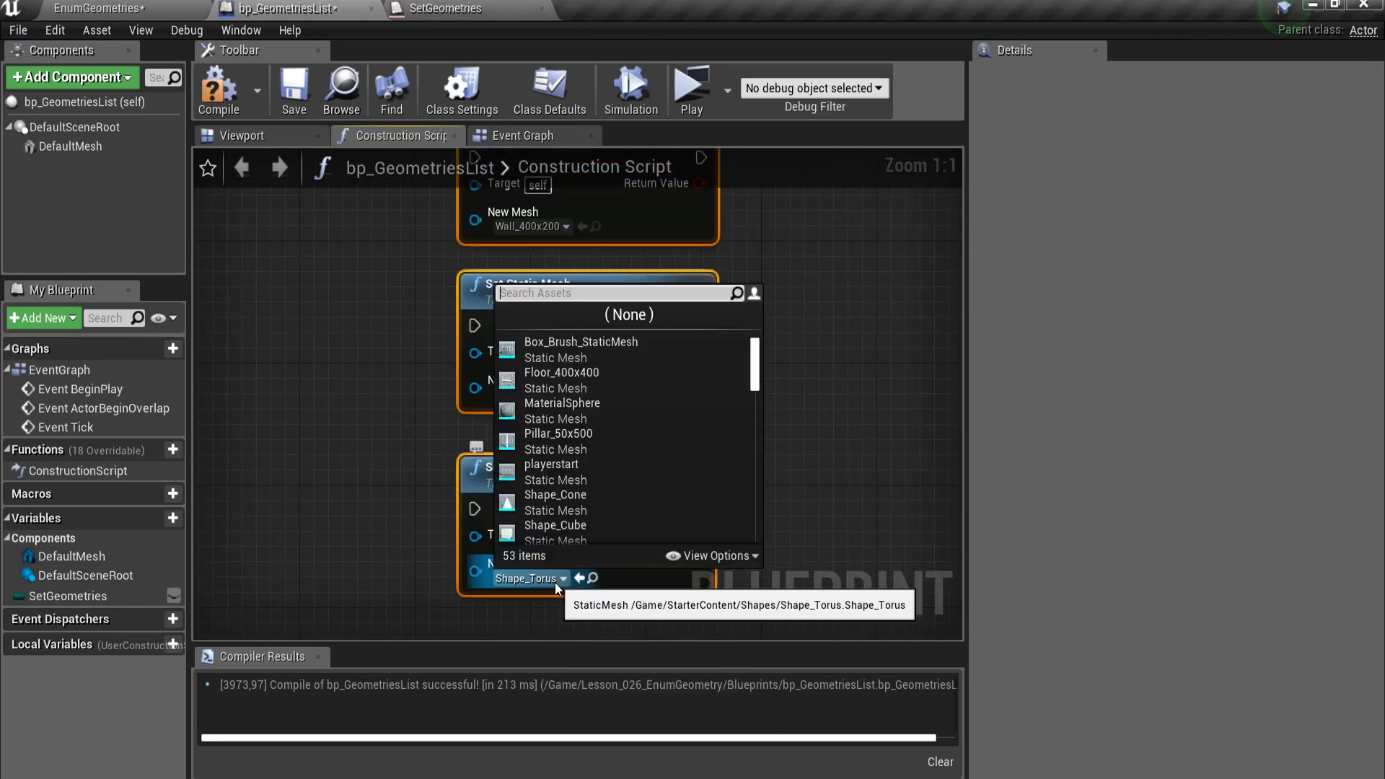
text(sh)
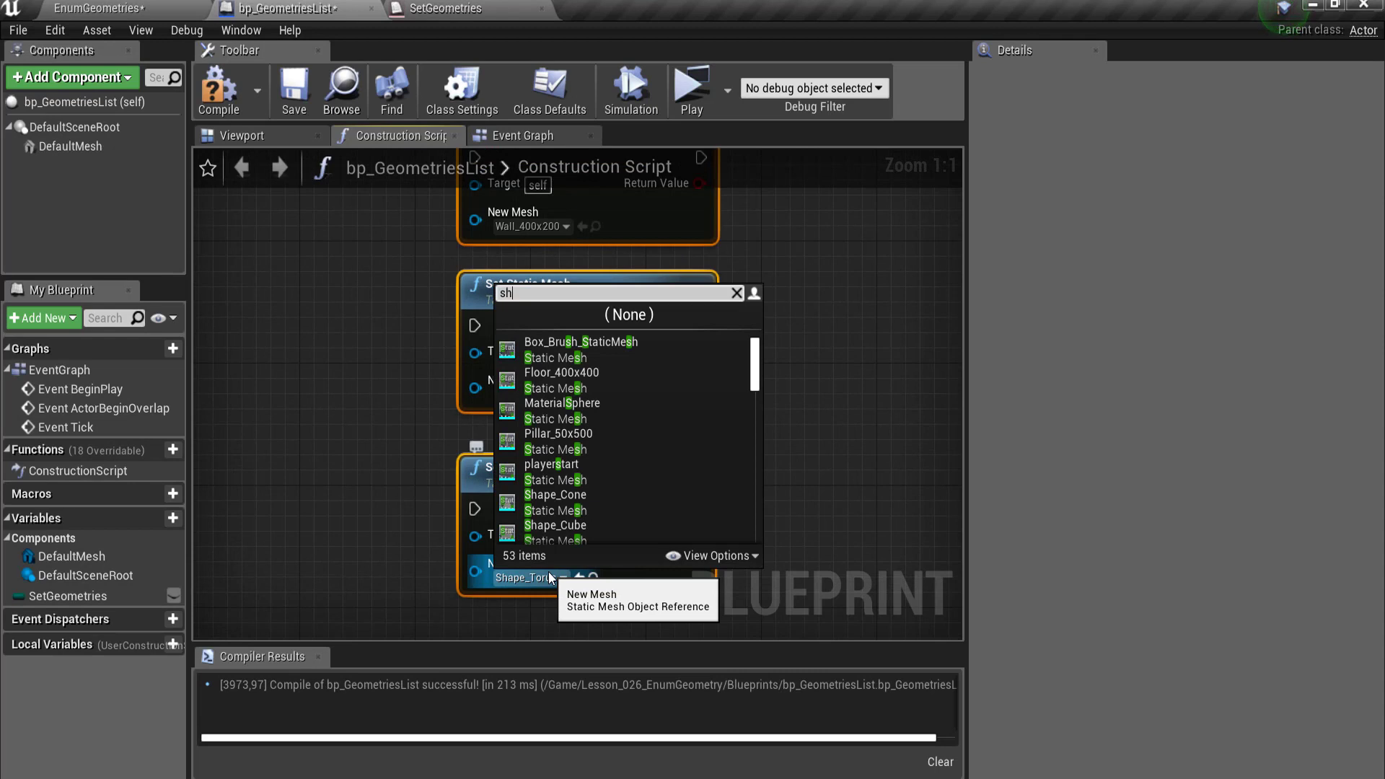
text(e)
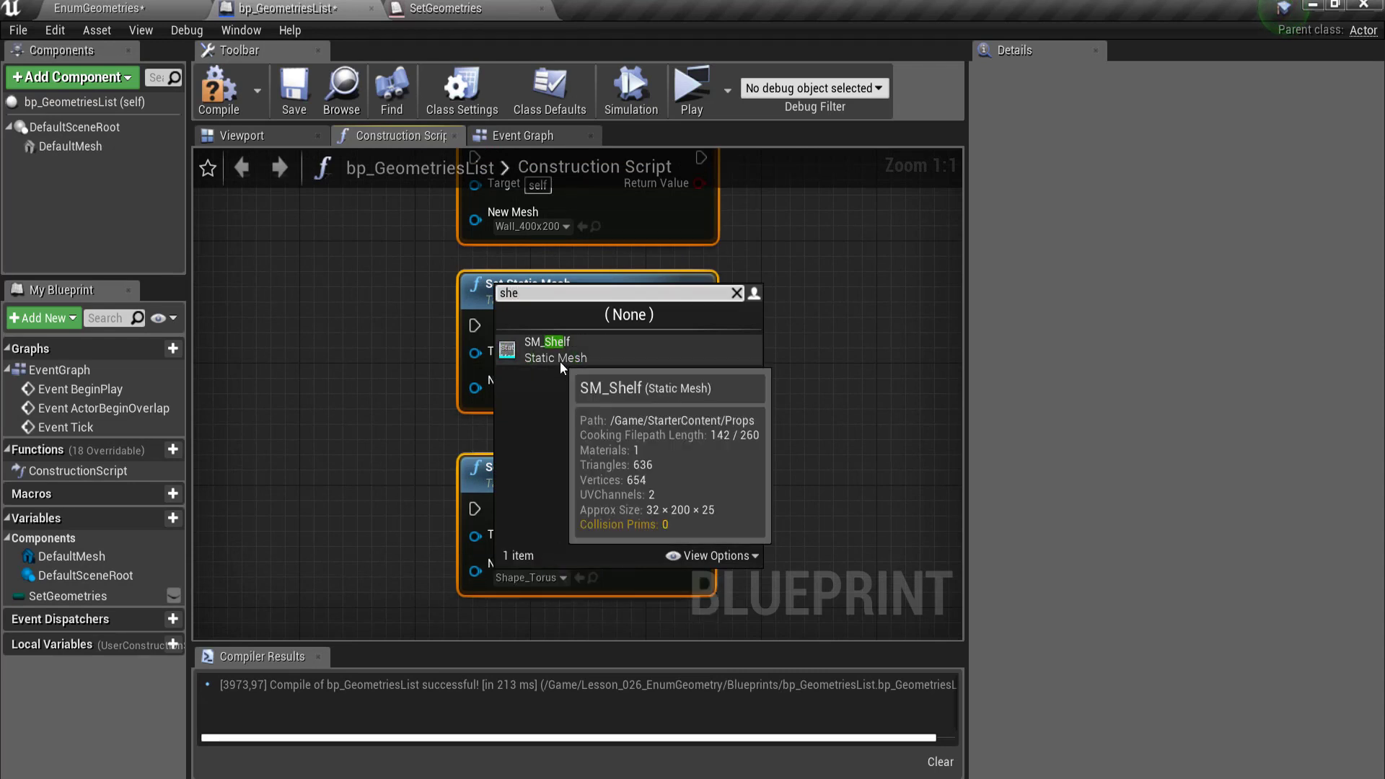
key(BackSpace)
key(BackSpace)
text(p)
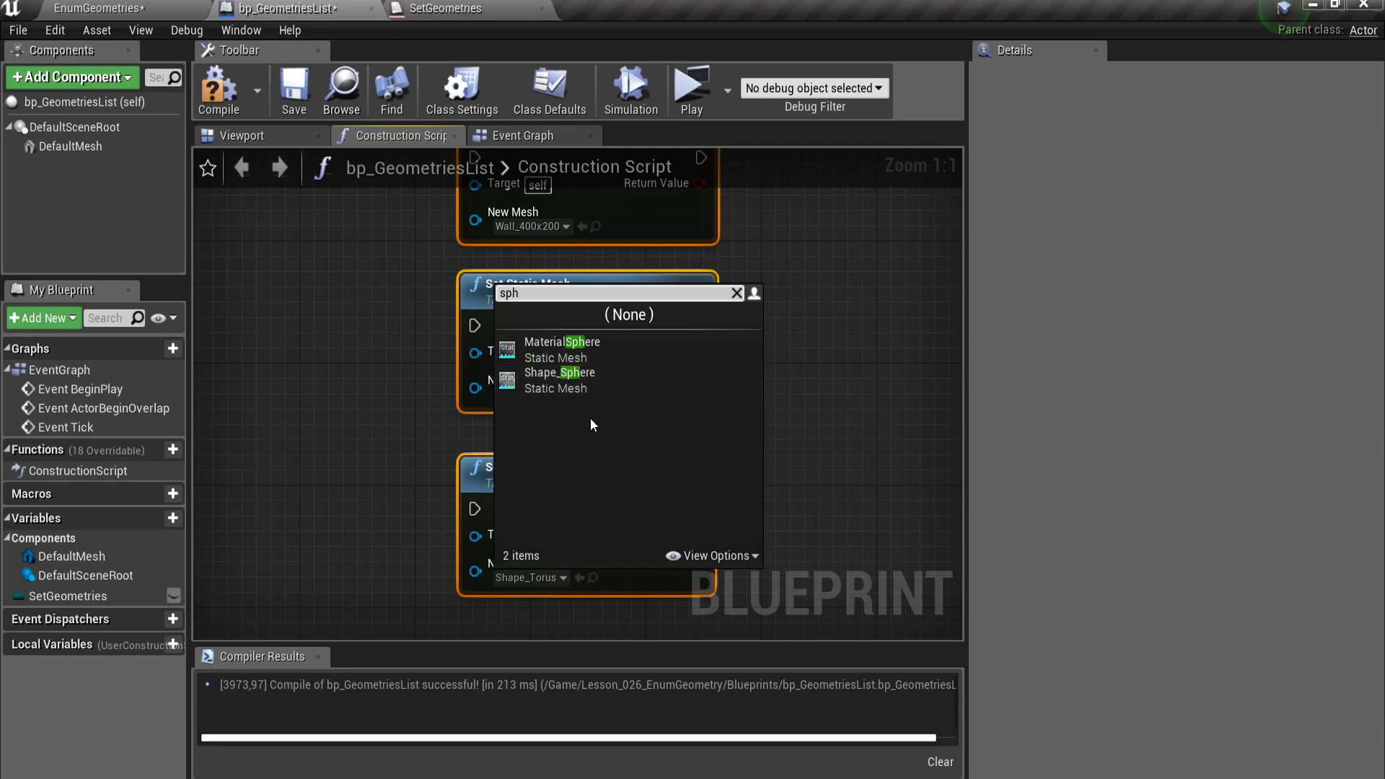
click(592, 381)
scroll(606, 529, down, 5)
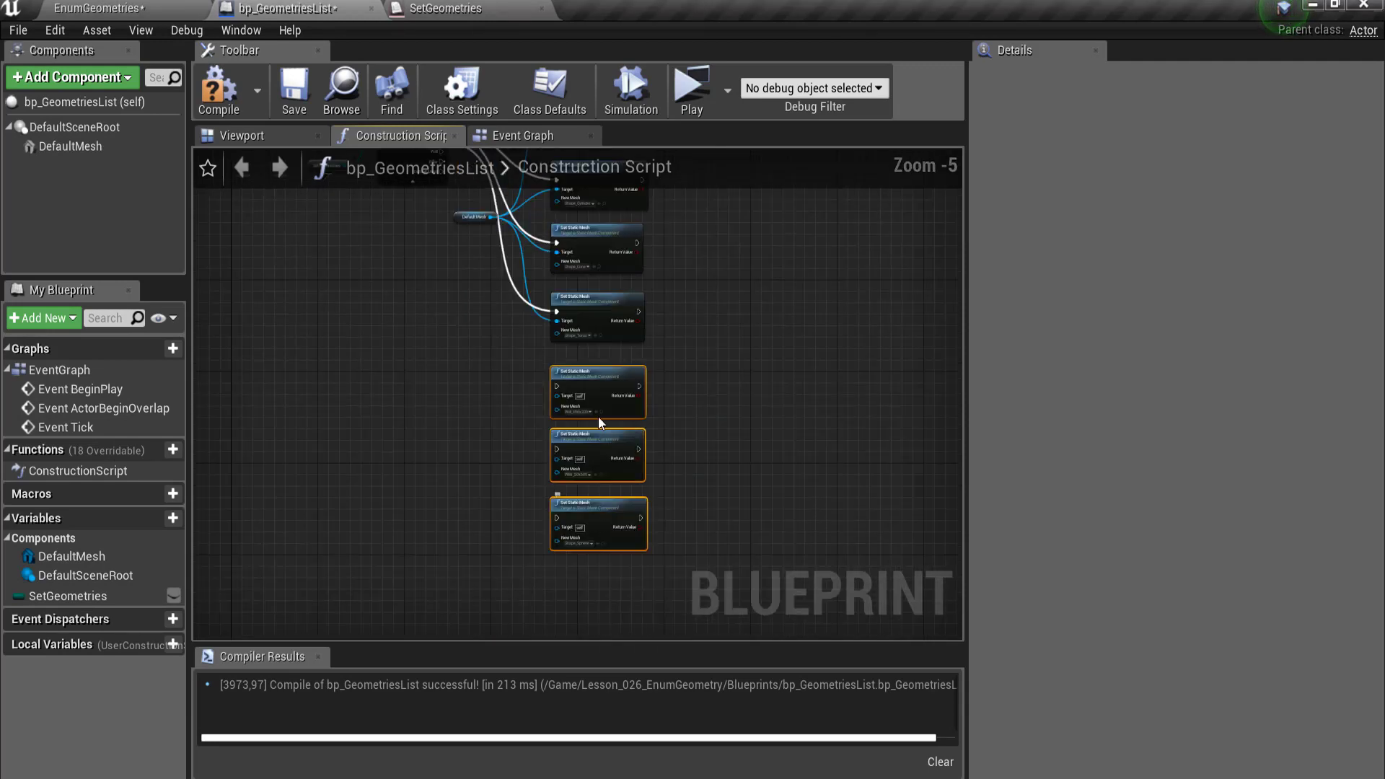
Move the Default Mesh getter down and feed it into the Wall, Pillar and Sphere nodes' Targets
right_drag(606, 528, 656, 615)
drag(508, 301, 498, 431)
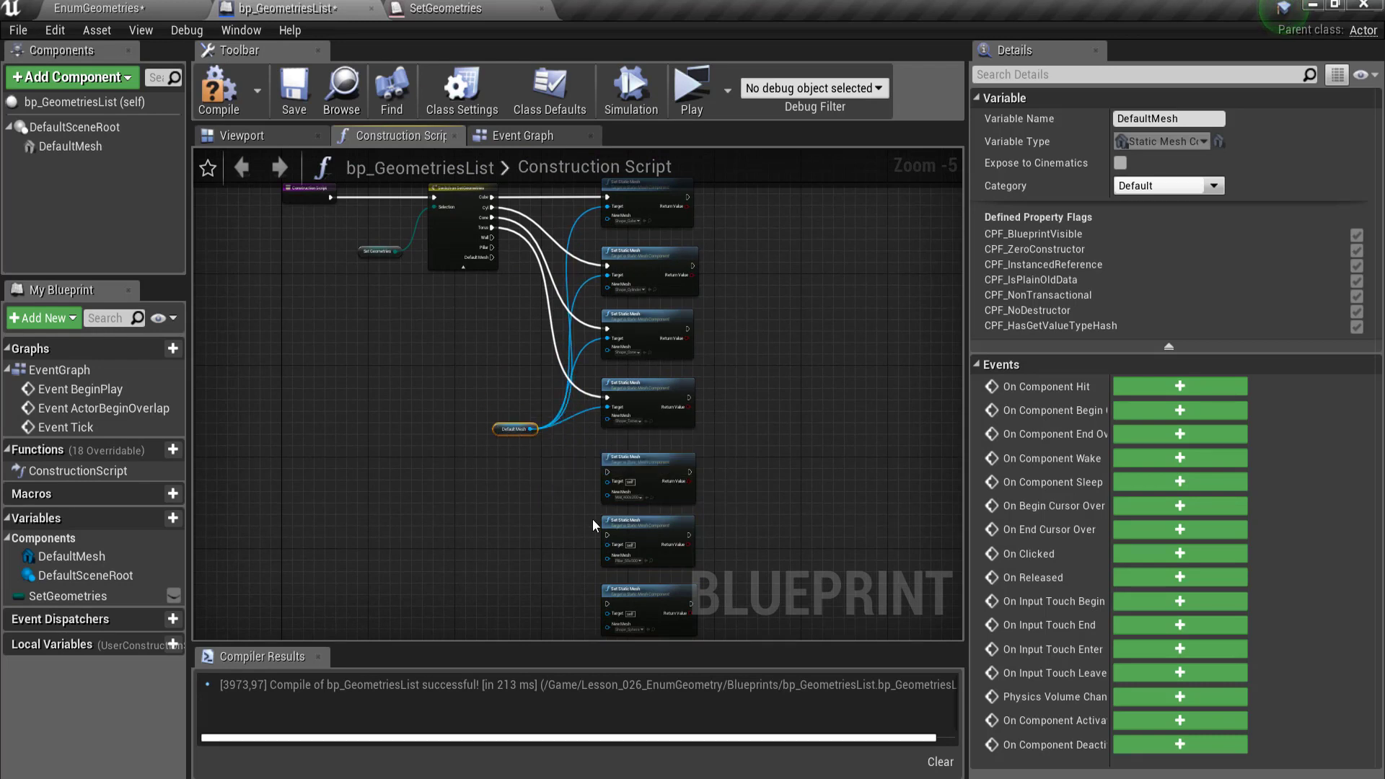
scroll(592, 518, up, 3)
drag(470, 351, 620, 491)
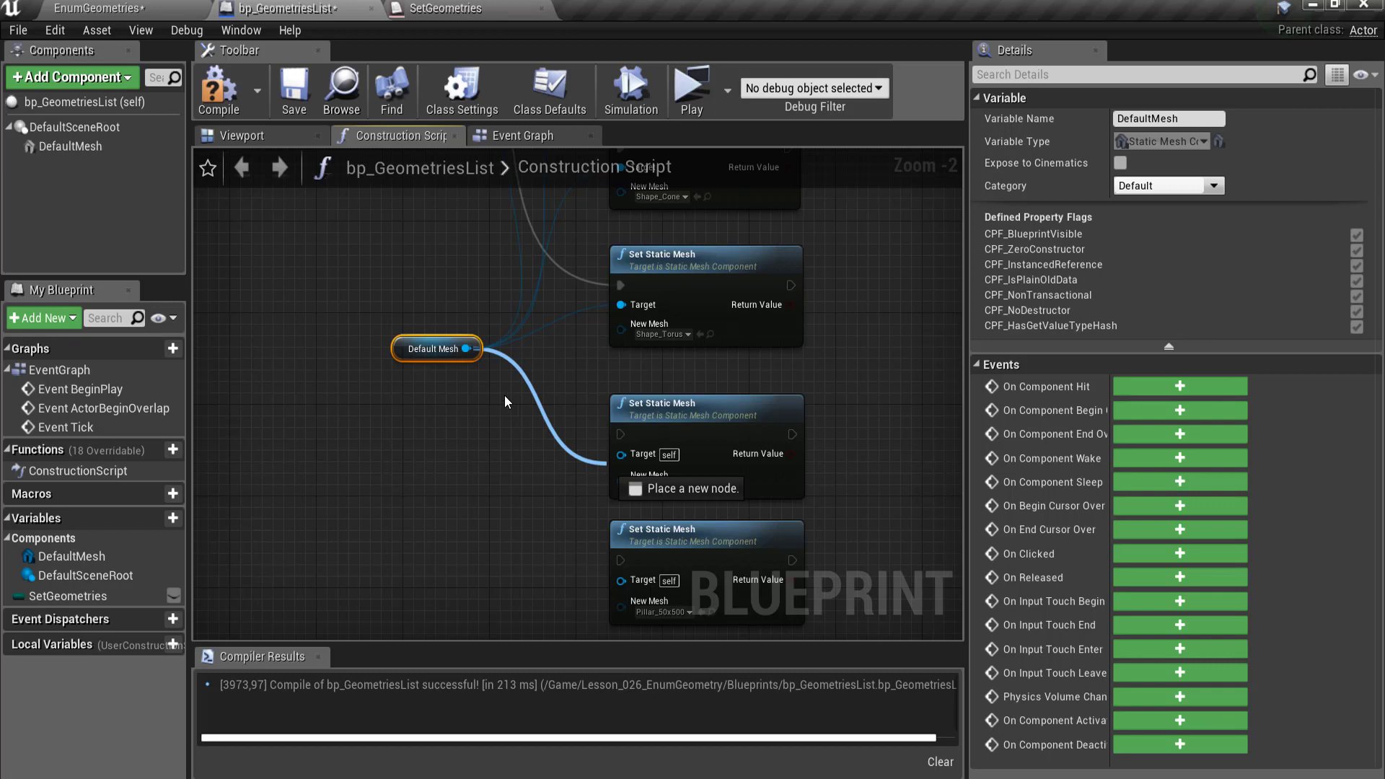
drag(504, 395, 620, 454)
drag(465, 349, 620, 578)
right_drag(471, 356, 462, 229)
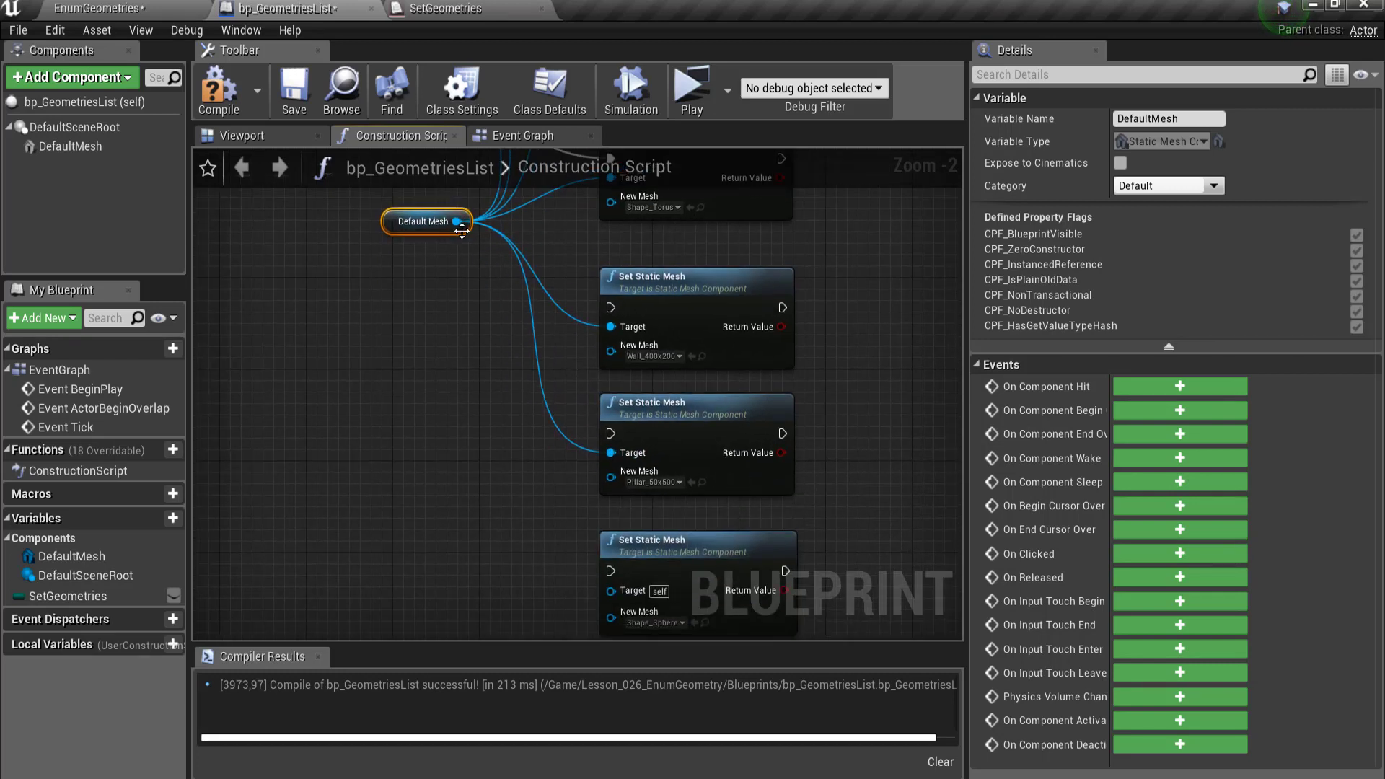
drag(462, 229, 612, 548)
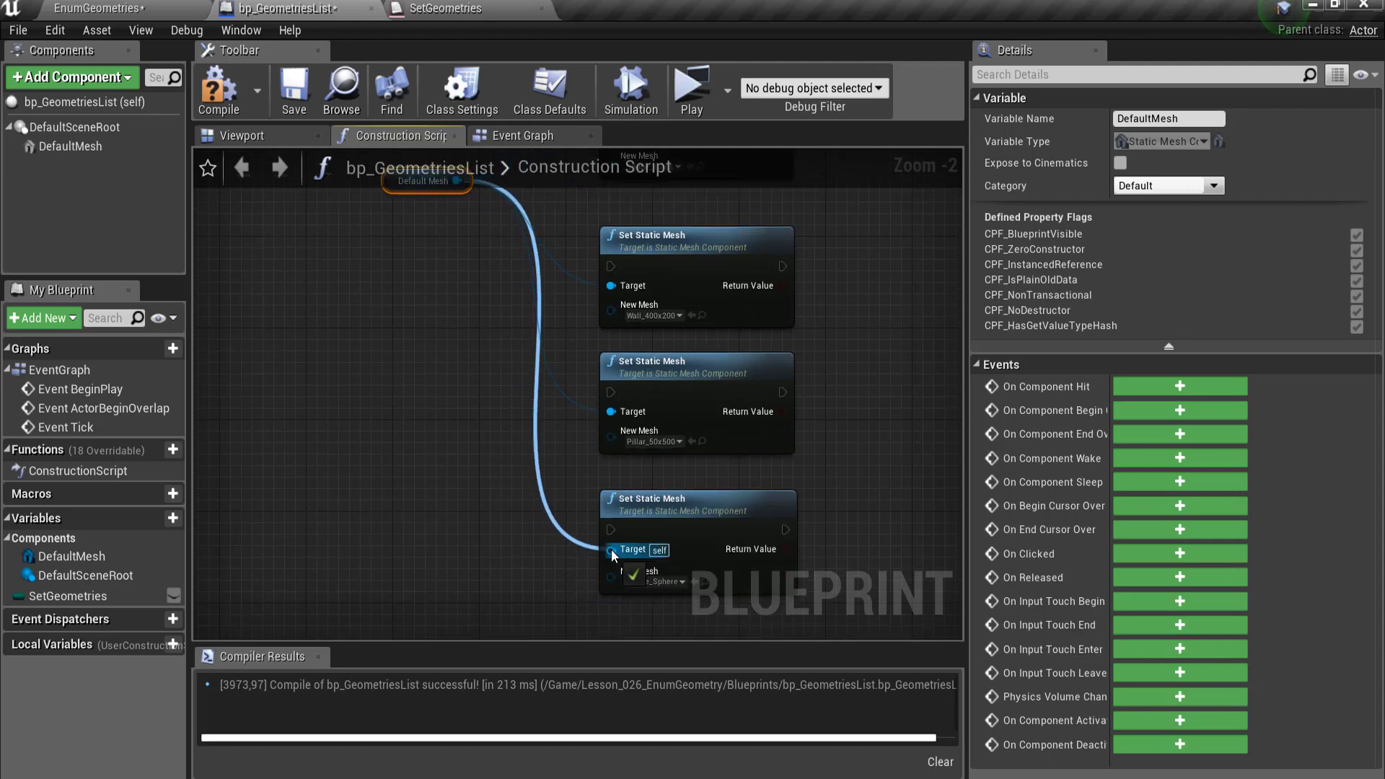
scroll(548, 379, down, 2)
mouse_move(548, 380)
right_down()
mouse_move(579, 365)
mouse_move(598, 425)
right_up()
scroll(482, 356, up, 2)
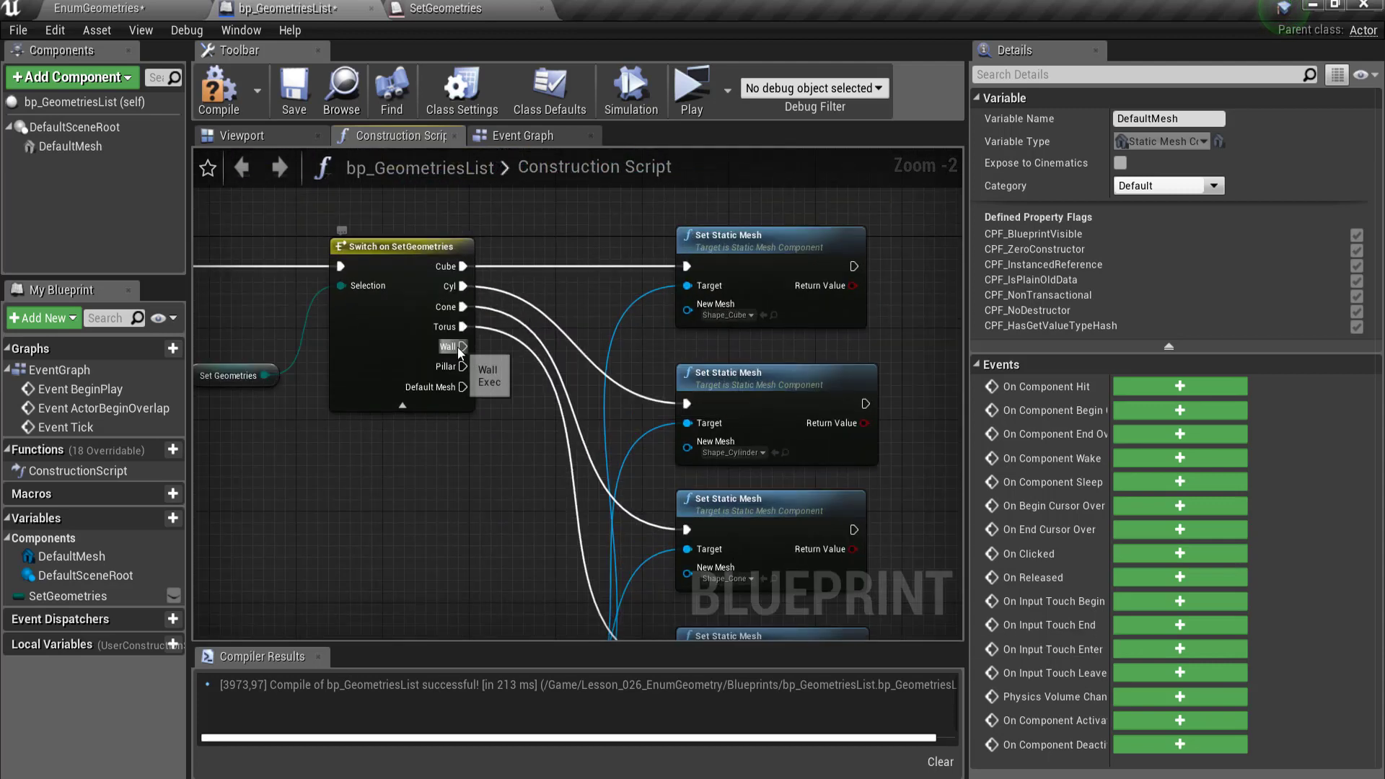
Connect the switch's Wall, Pillar and Default Mesh outputs to the Wall_400x200, Pillar_50x500 and Shape_Sphere nodes
drag(460, 349, 572, 529)
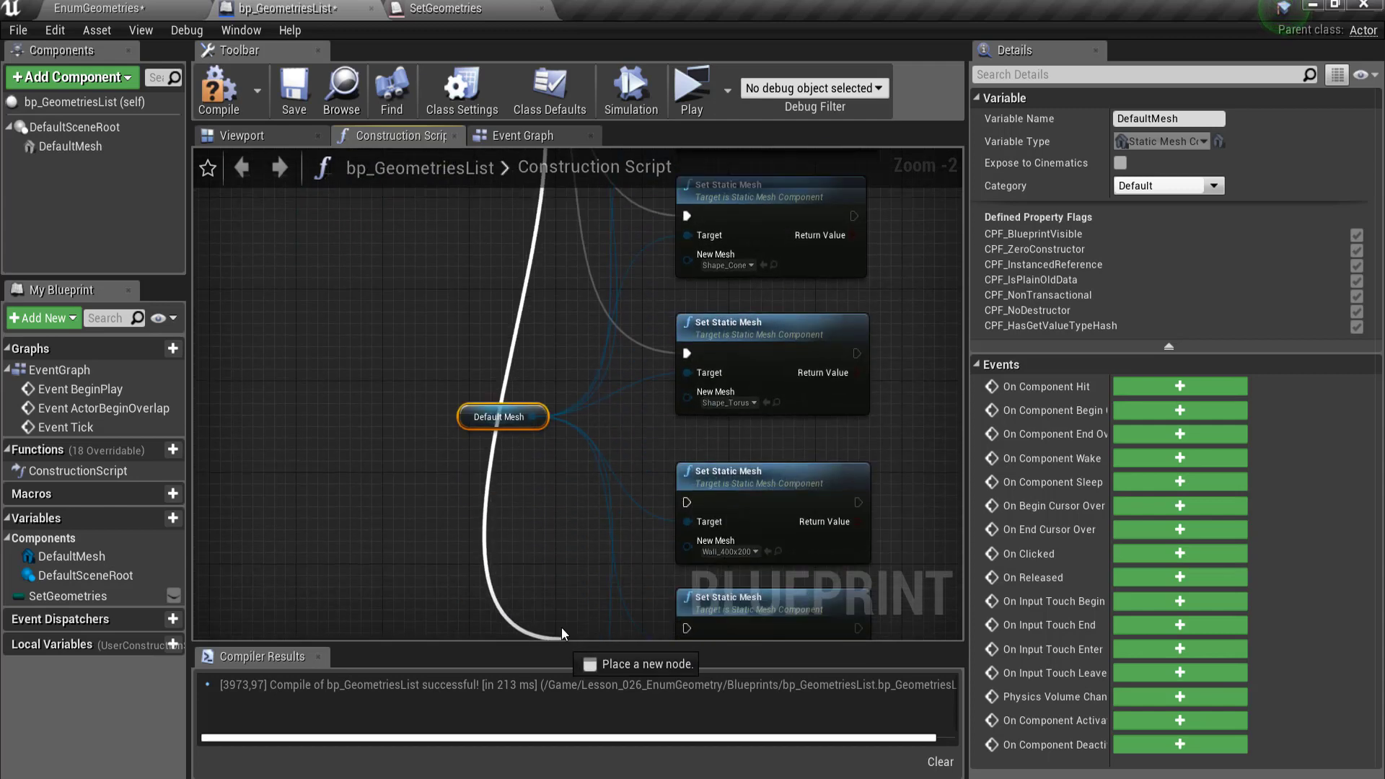
drag(572, 529, 687, 463)
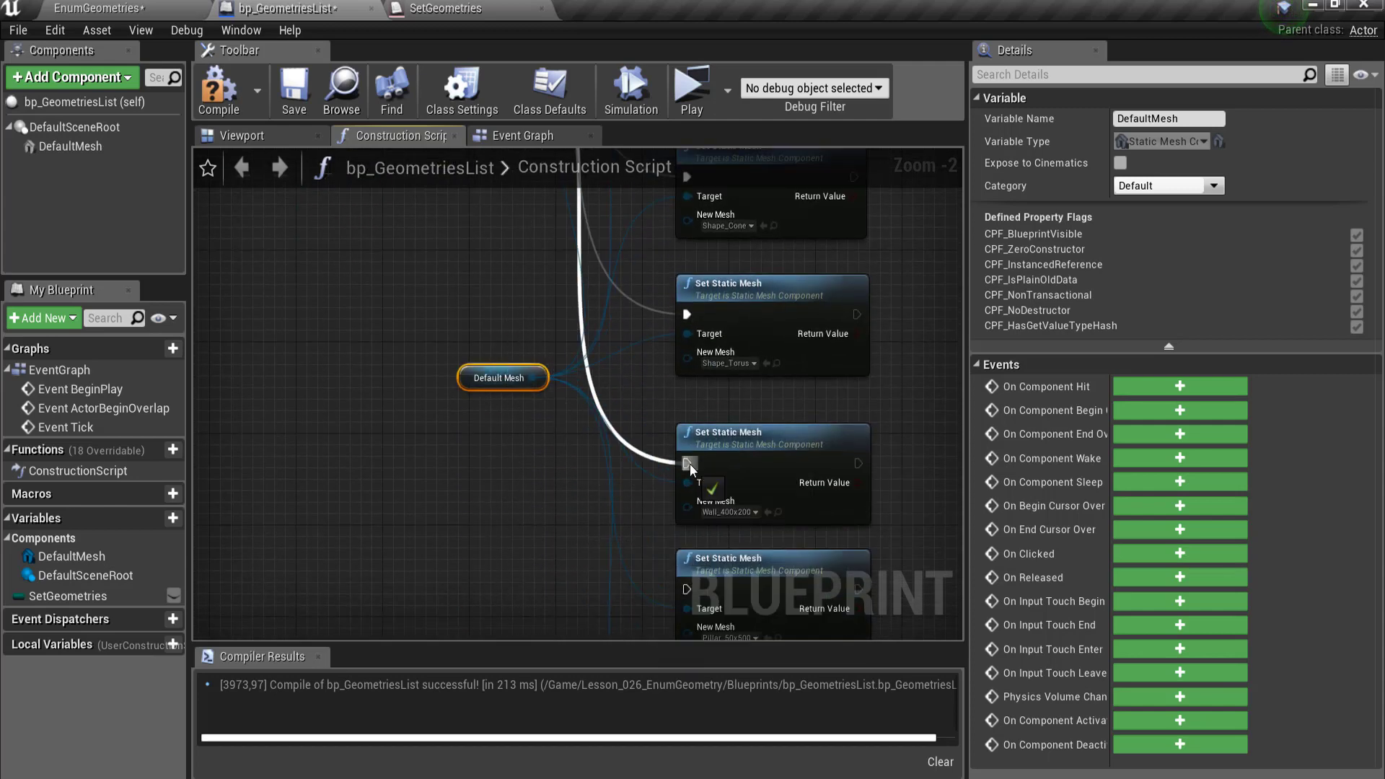
scroll(569, 509, down, 3)
scroll(526, 245, up, 3)
scroll(507, 271, up, 1)
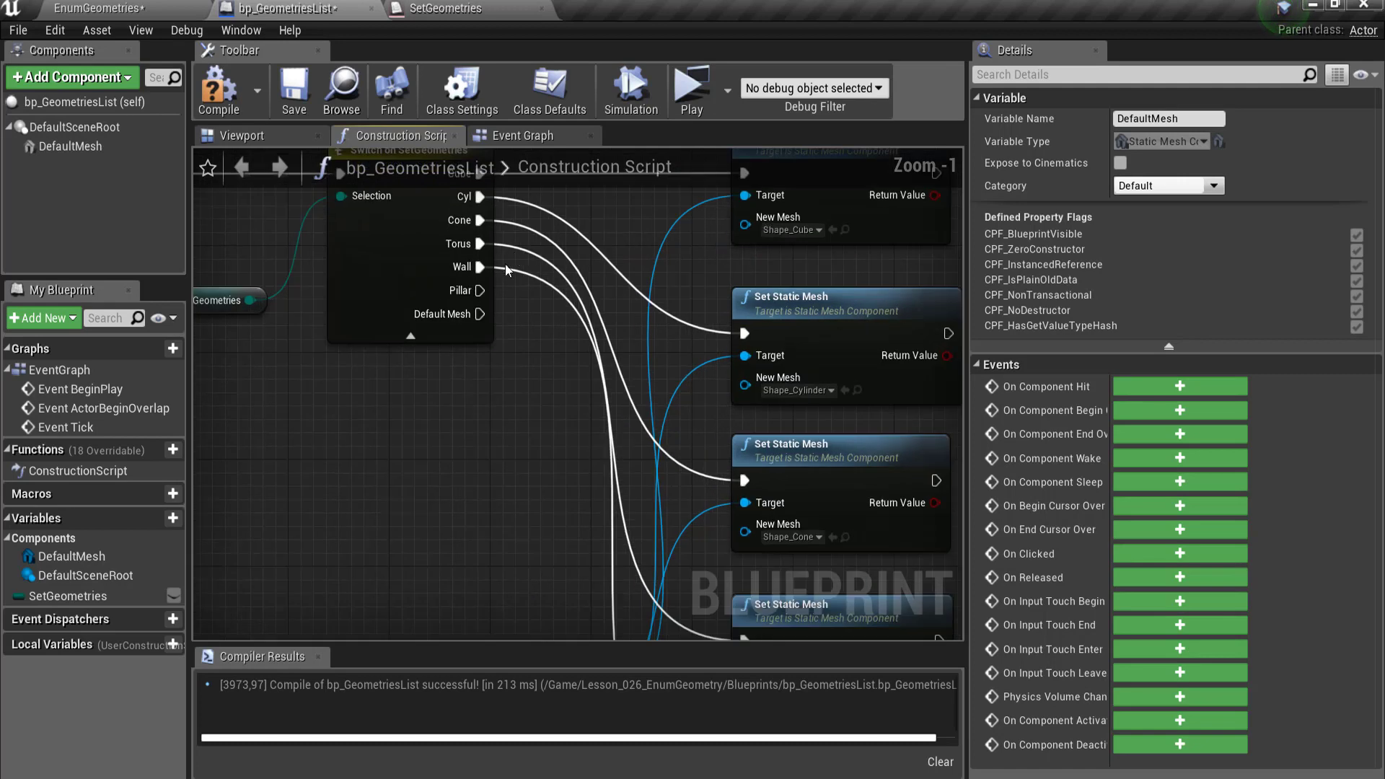
drag(479, 291, 679, 555)
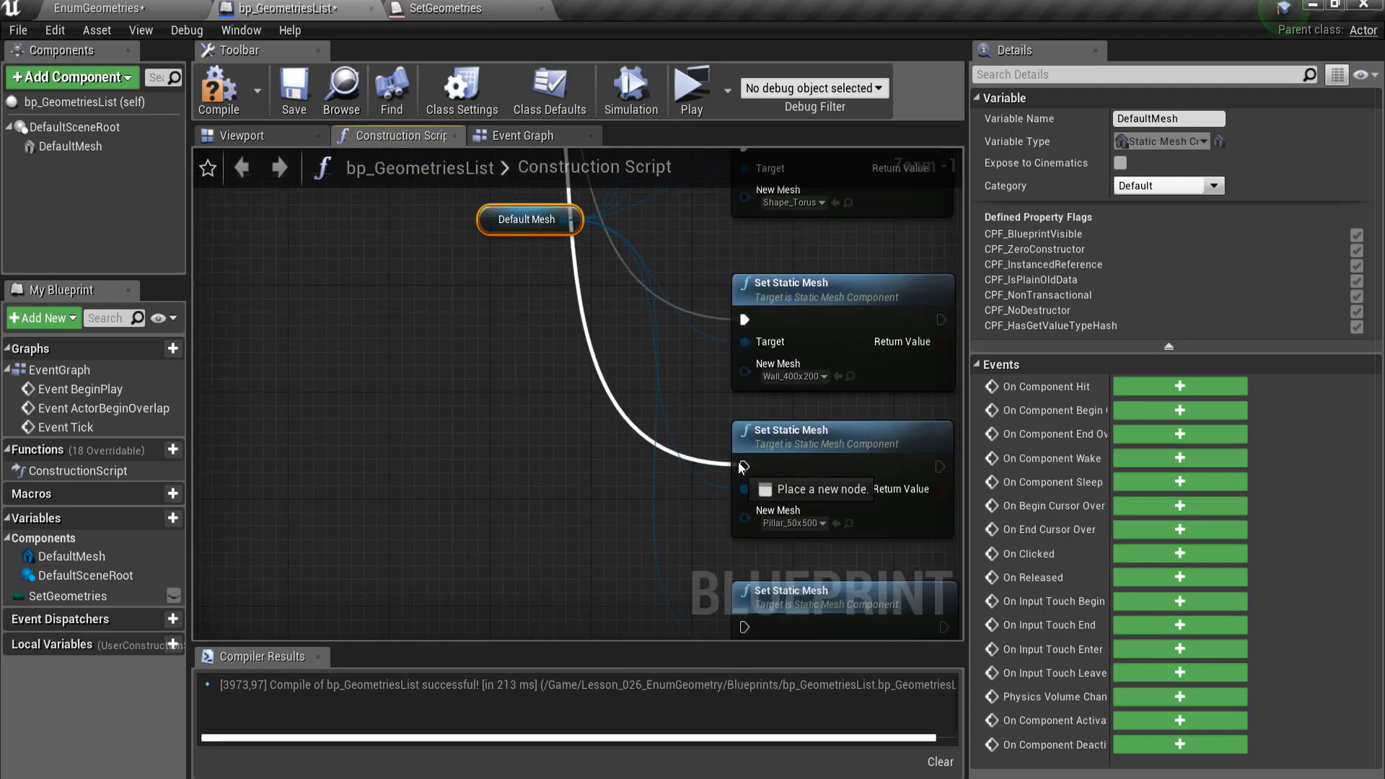
drag(680, 552, 746, 466)
scroll(593, 276, down, 3)
scroll(518, 347, up, 2)
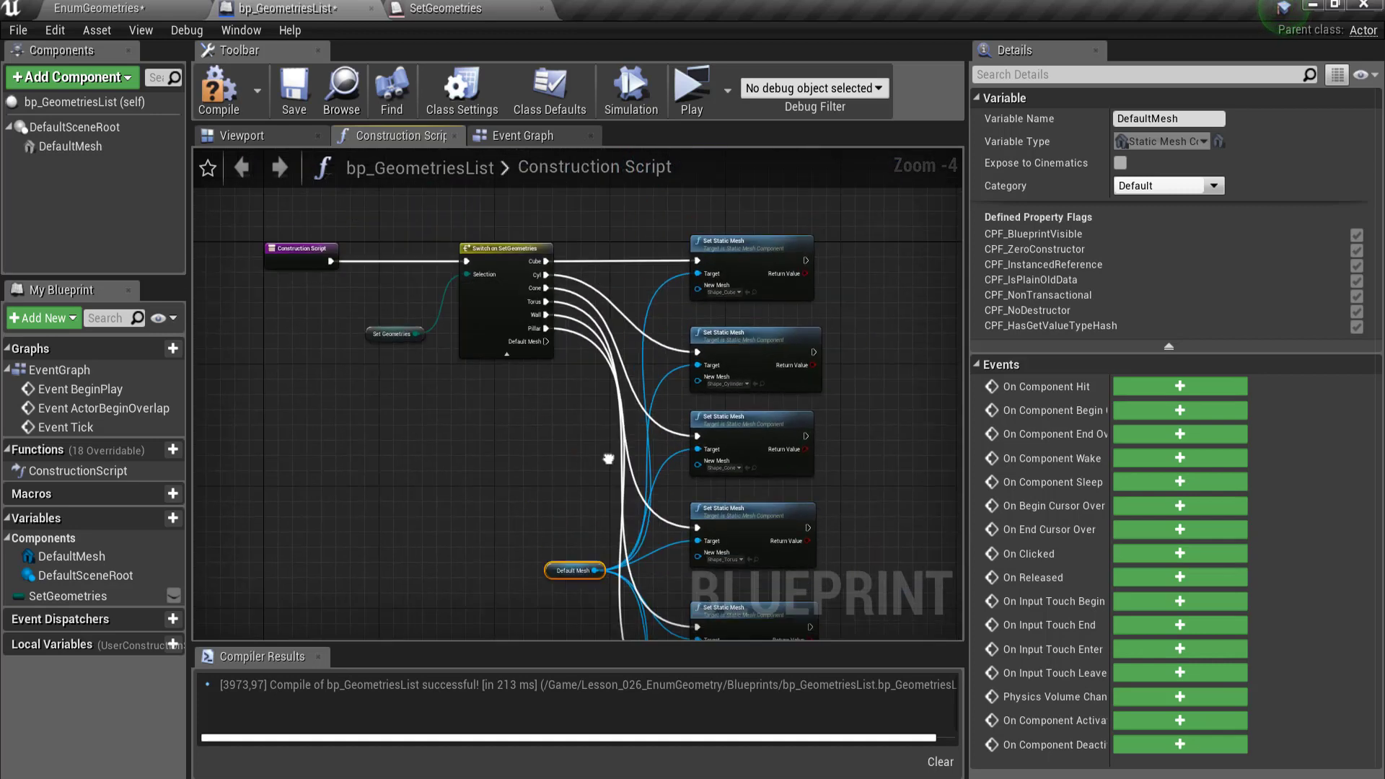
scroll(518, 347, up, 1)
scroll(517, 347, up, 1)
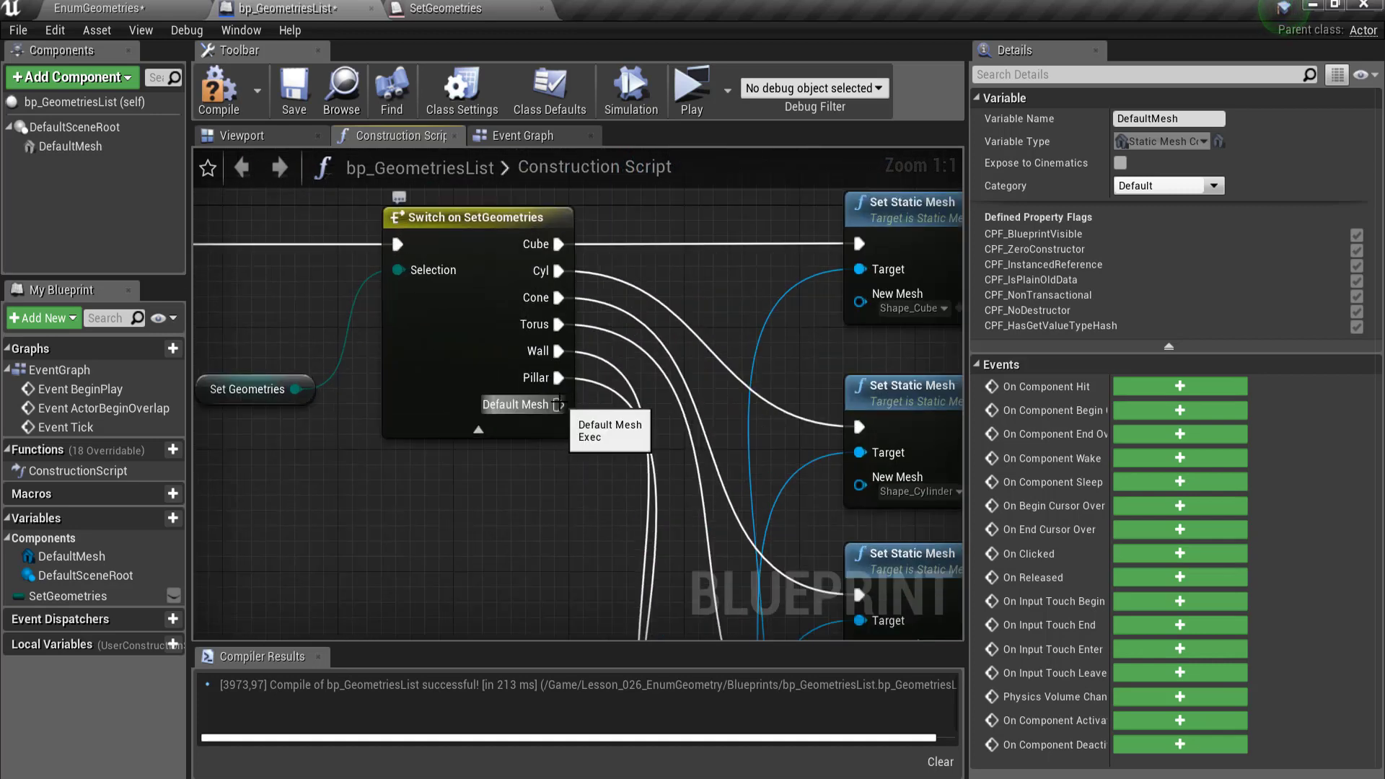
mouse_move(558, 405)
mouse_down()
mouse_move(875, 444)
mouse_move(864, 439)
mouse_up()
scroll(586, 505, down, 6)
mouse_move(784, 280)
right_down()
mouse_move(734, 356)
mouse_move(709, 452)
right_up()
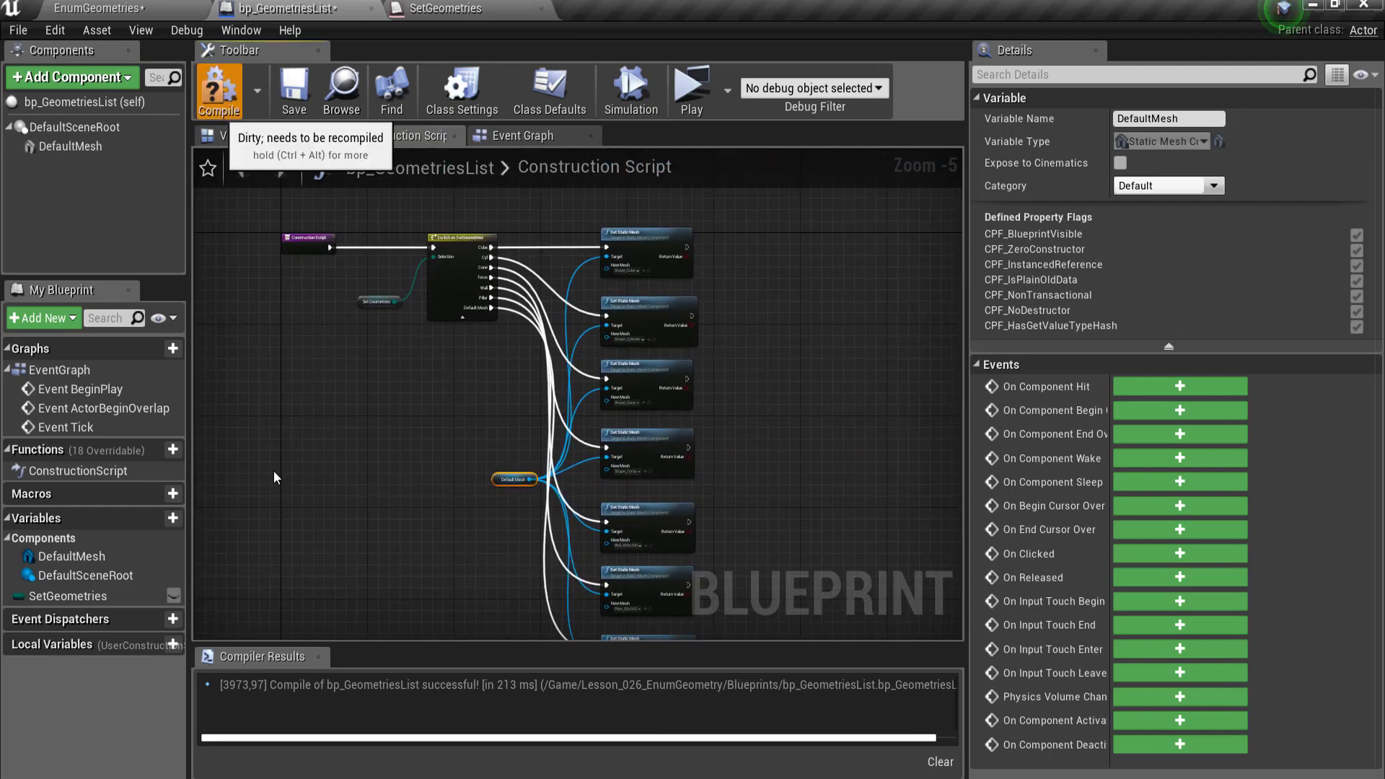
Compile, make SetGeometries public with the eye icon, recompile, and switch to the EnumGeometries level
click(219, 100)
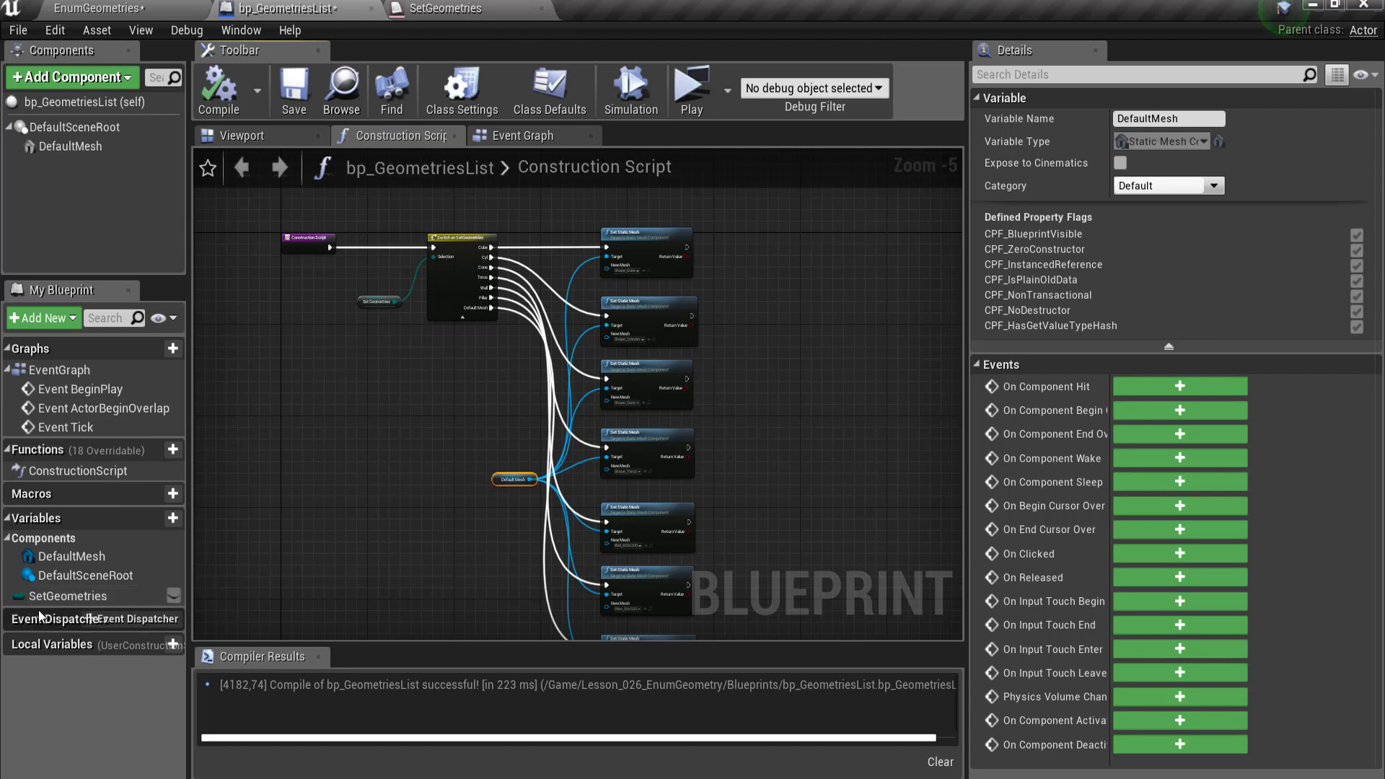
click(174, 596)
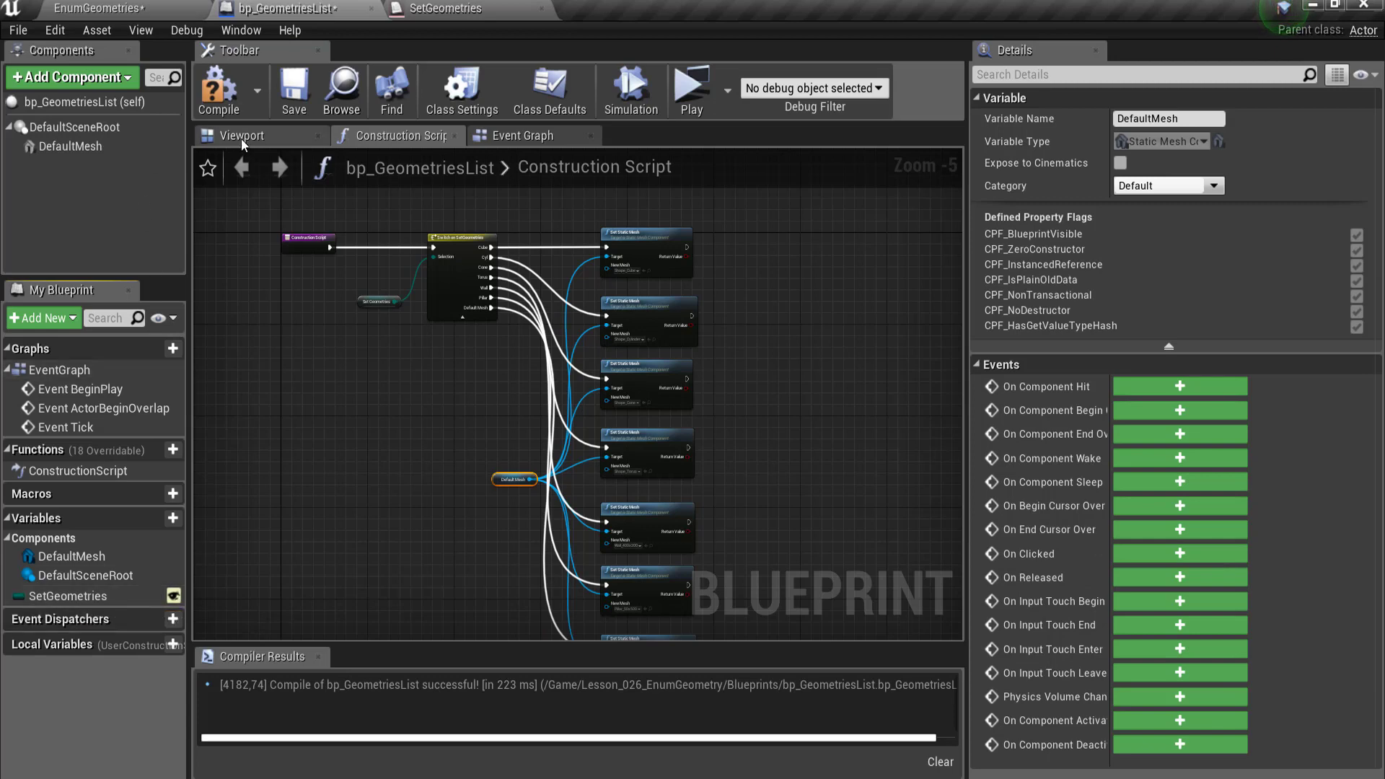
click(210, 78)
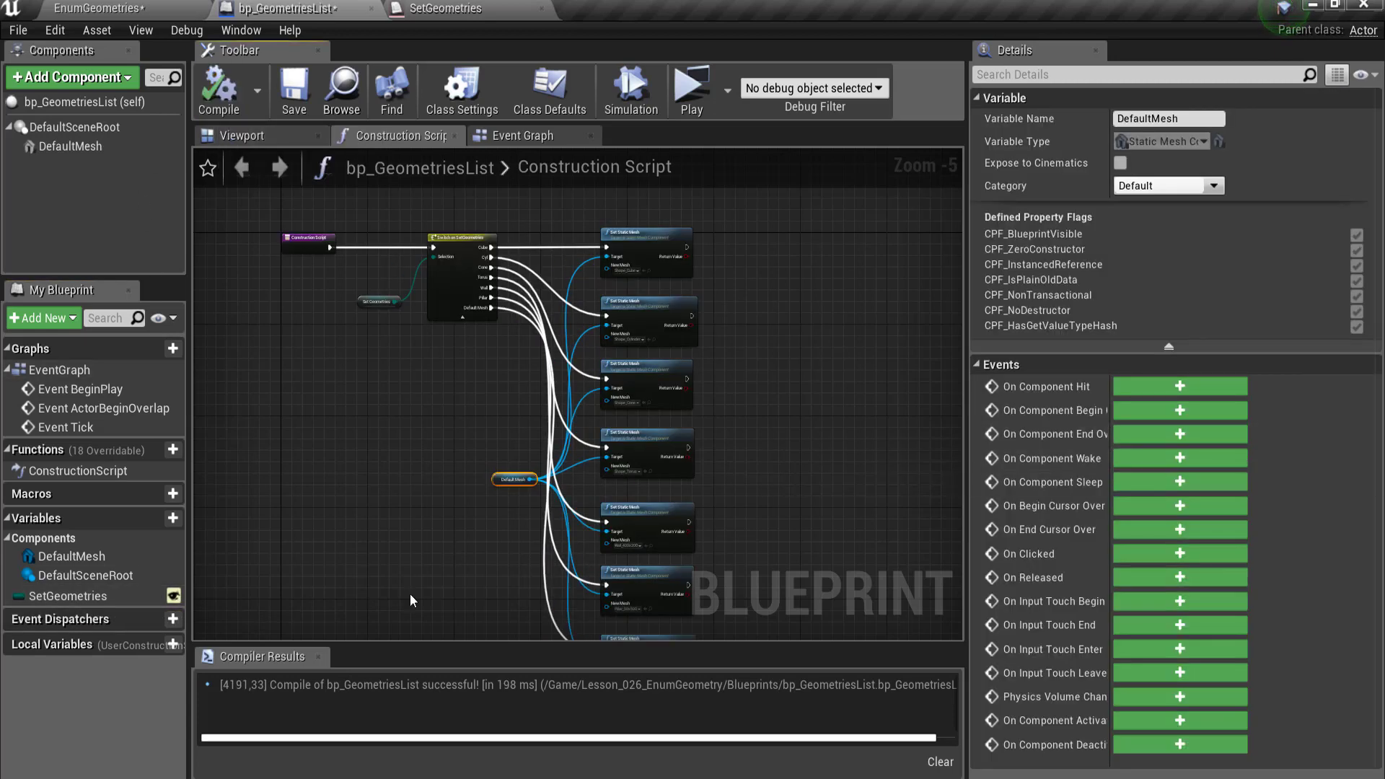
click(376, 302)
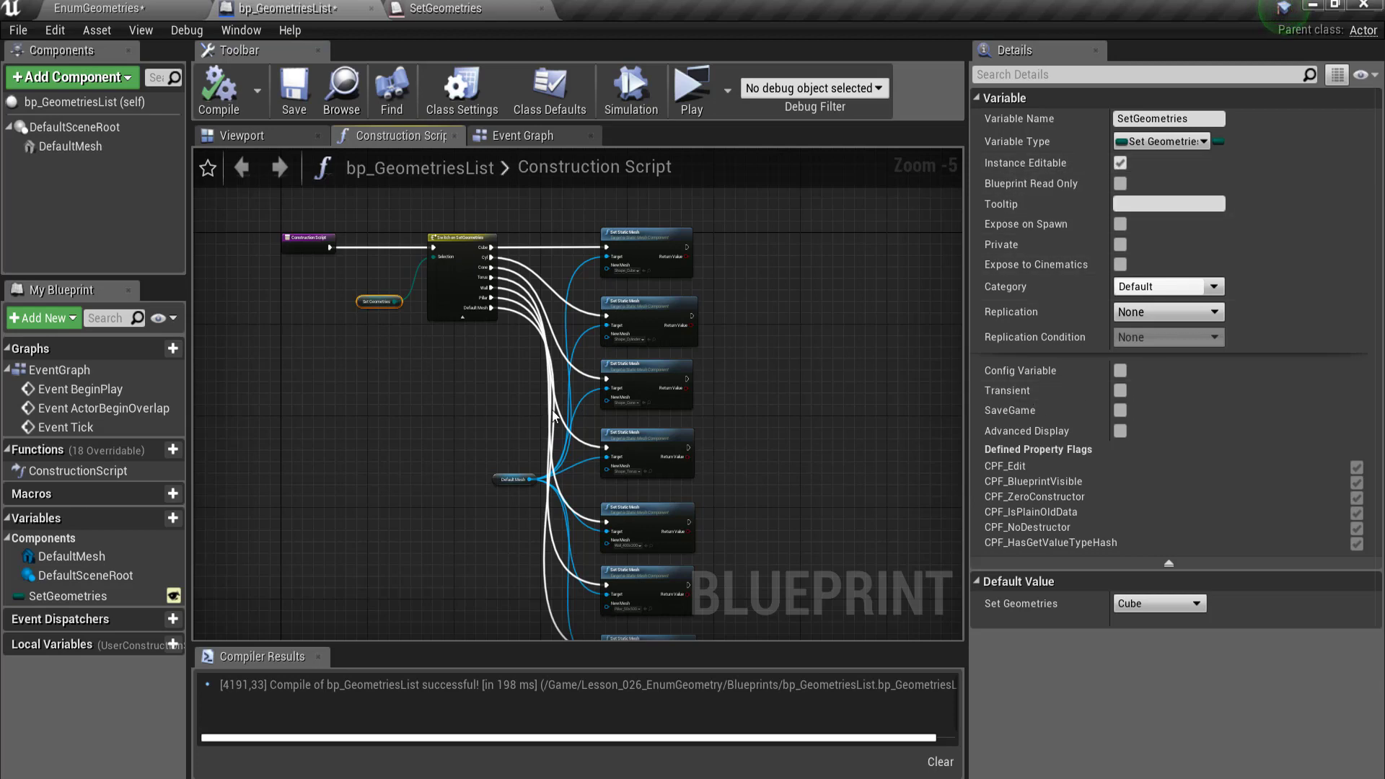
scroll(570, 433, down, 1)
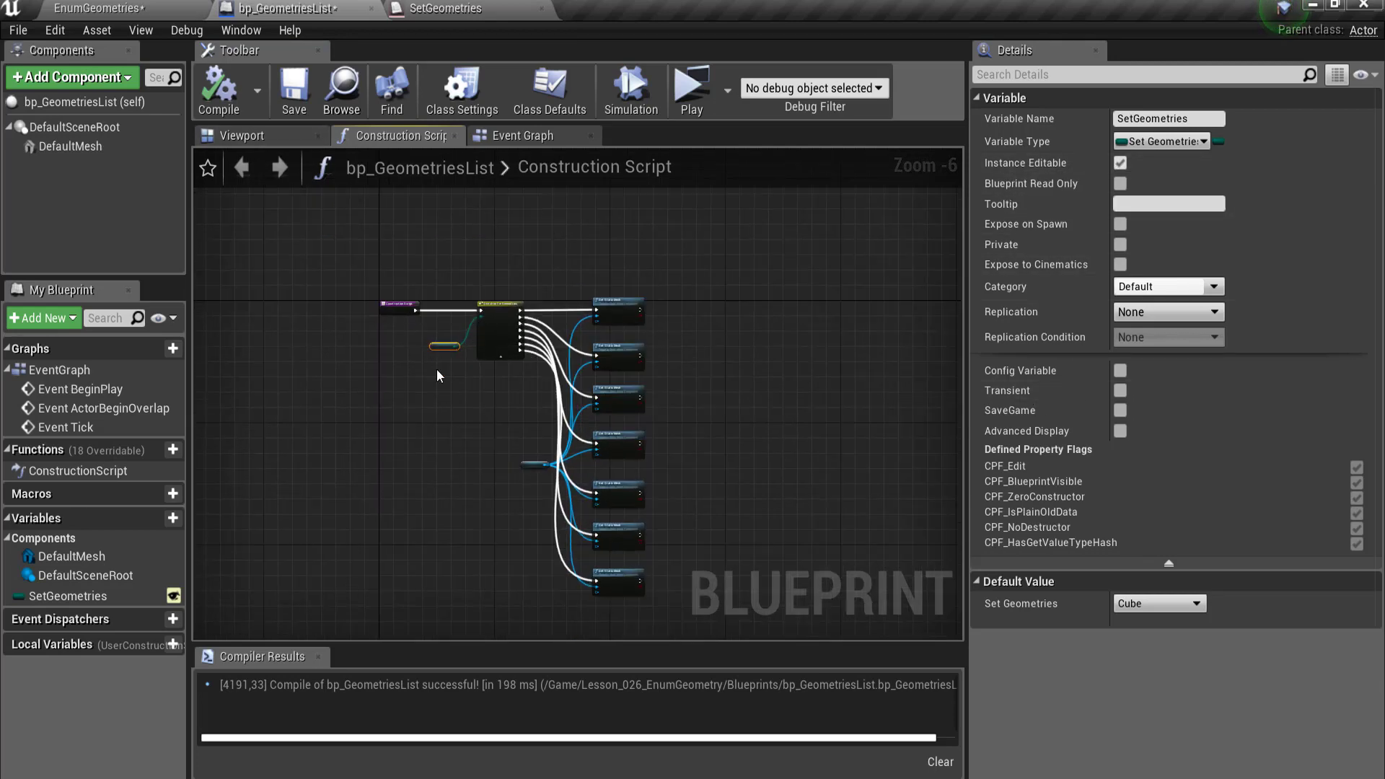
scroll(522, 388, up, 2)
scroll(371, 337, down, 1)
scroll(368, 337, down, 1)
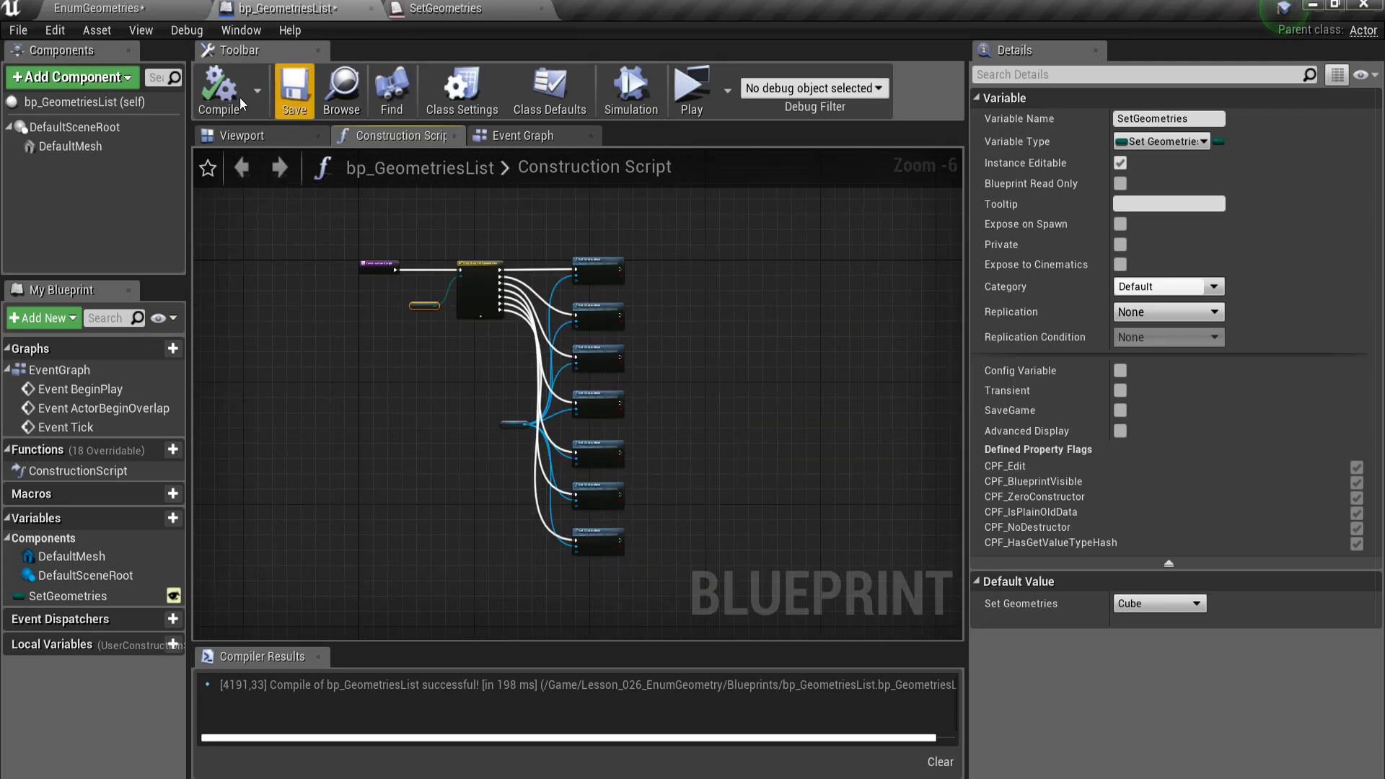
click(133, 9)
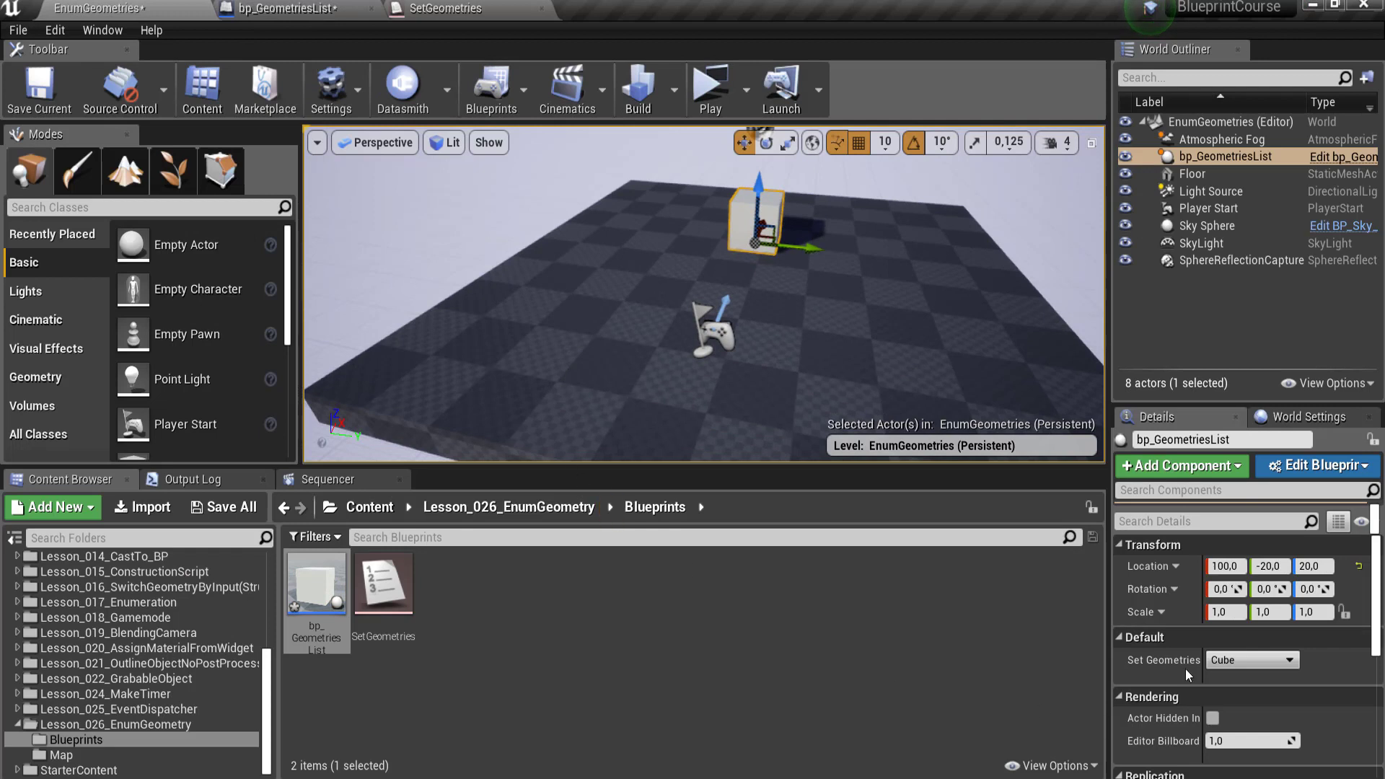
Cycle the actor's Set Geometries through Cyl and Wall to Pillar, then drag in a second bp_GeometriesList
click(1235, 660)
click(1236, 687)
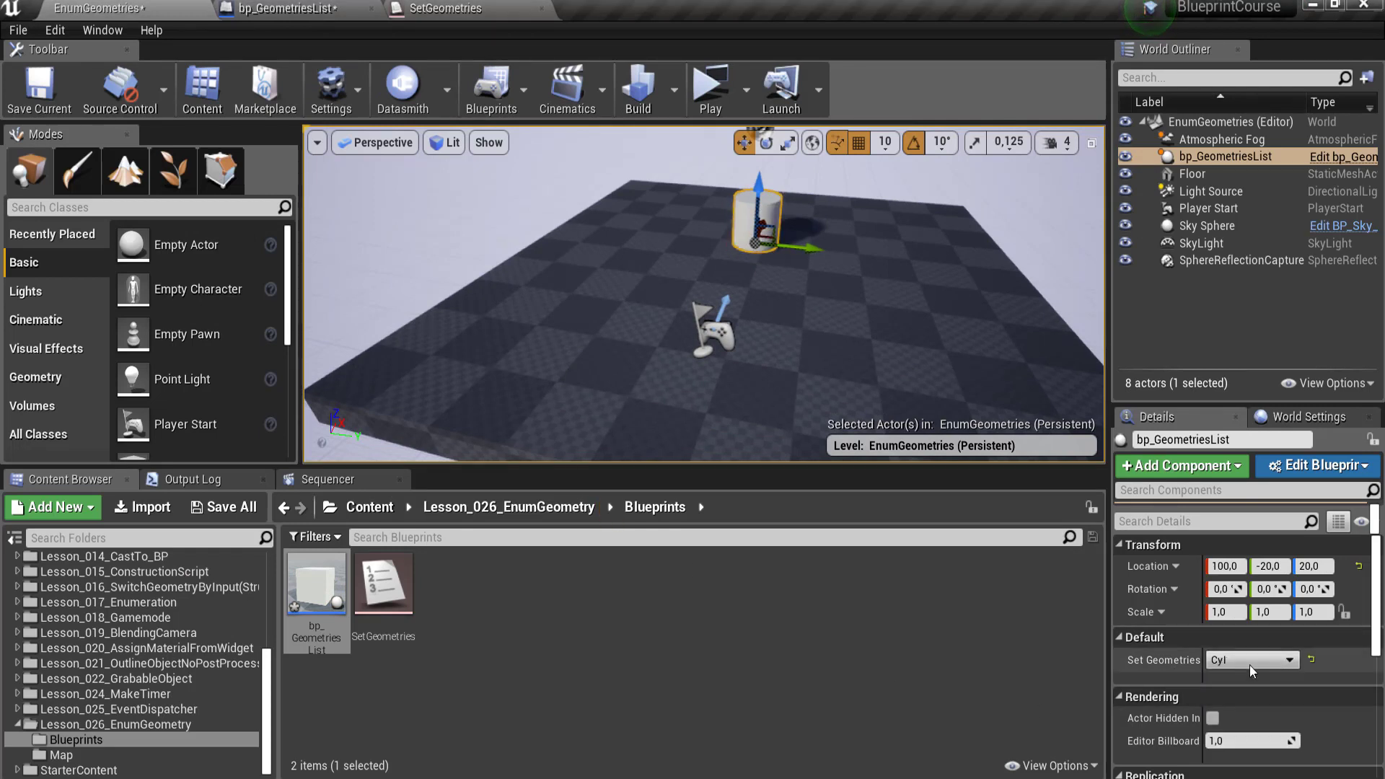
click(1252, 661)
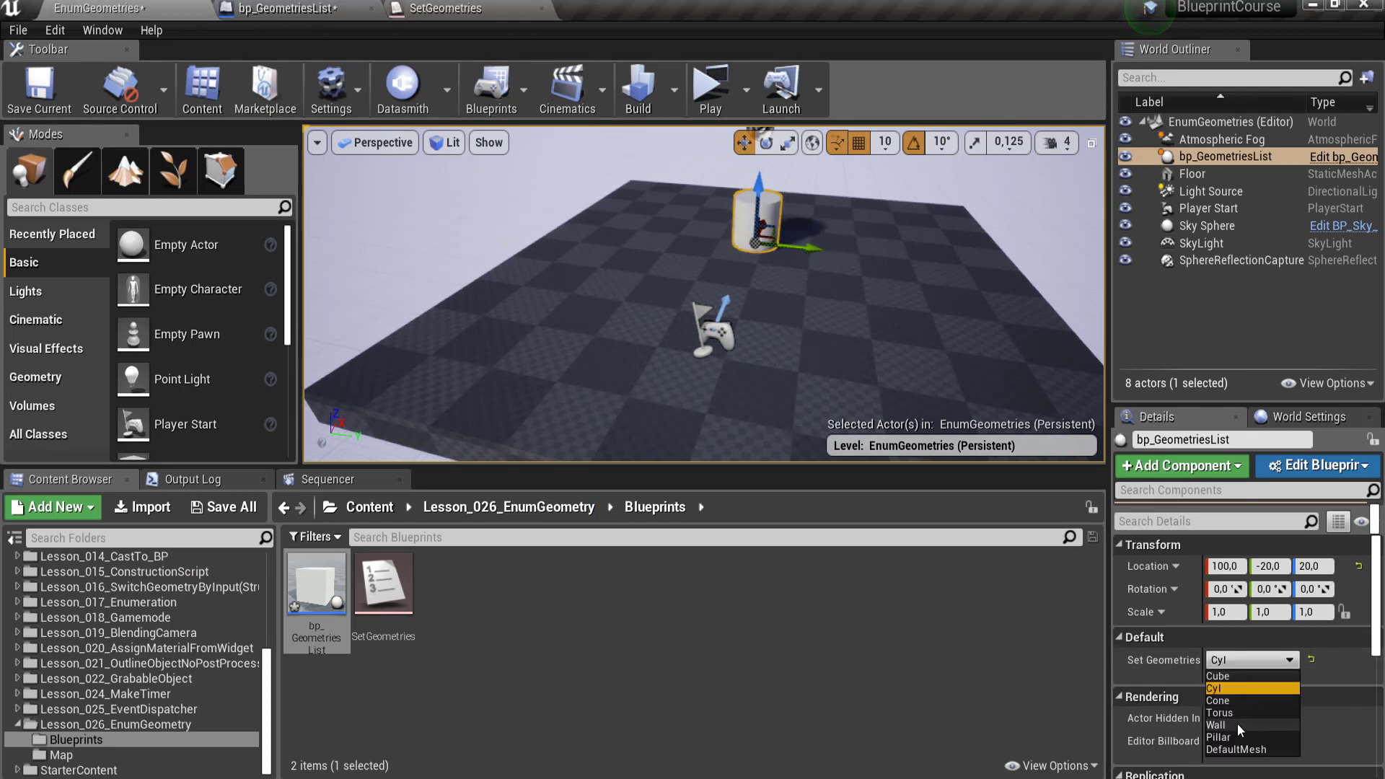
click(1236, 724)
click(1246, 660)
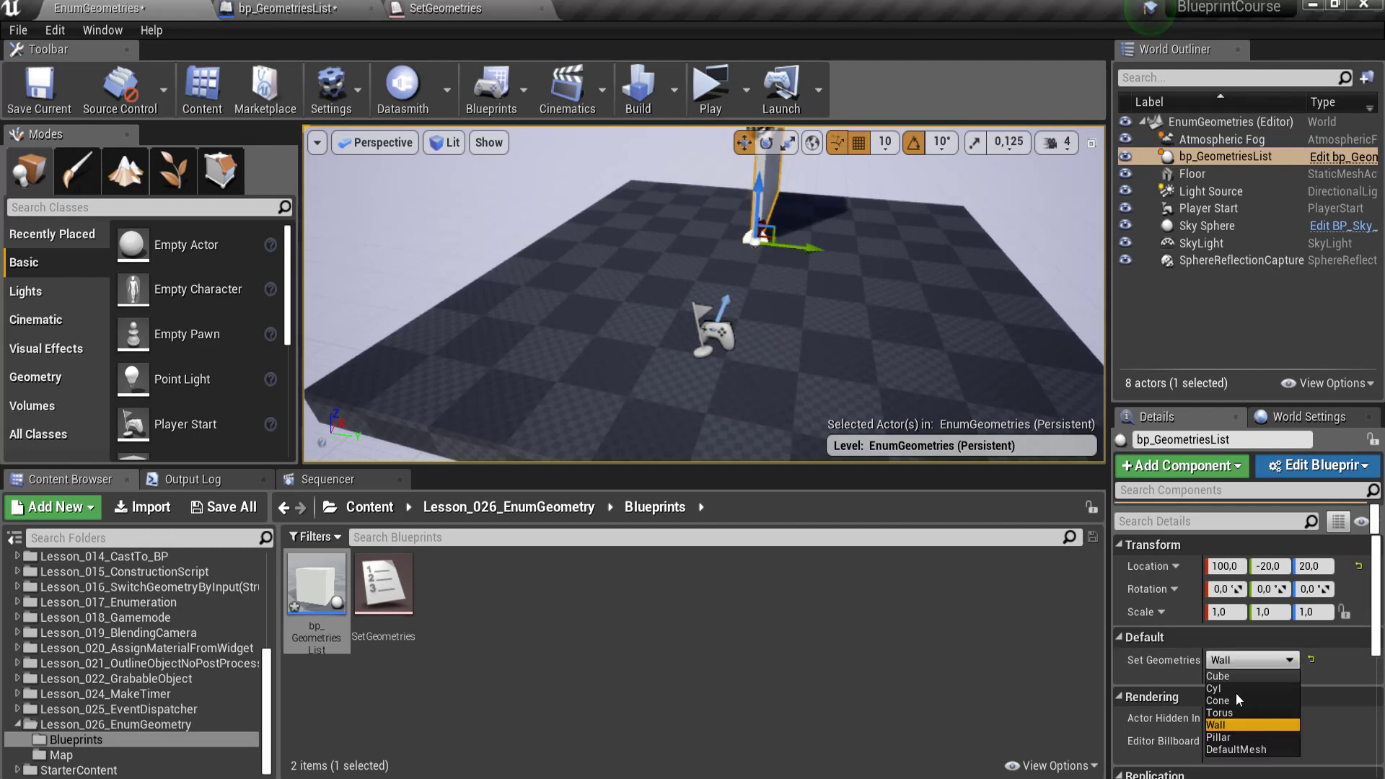
click(1226, 738)
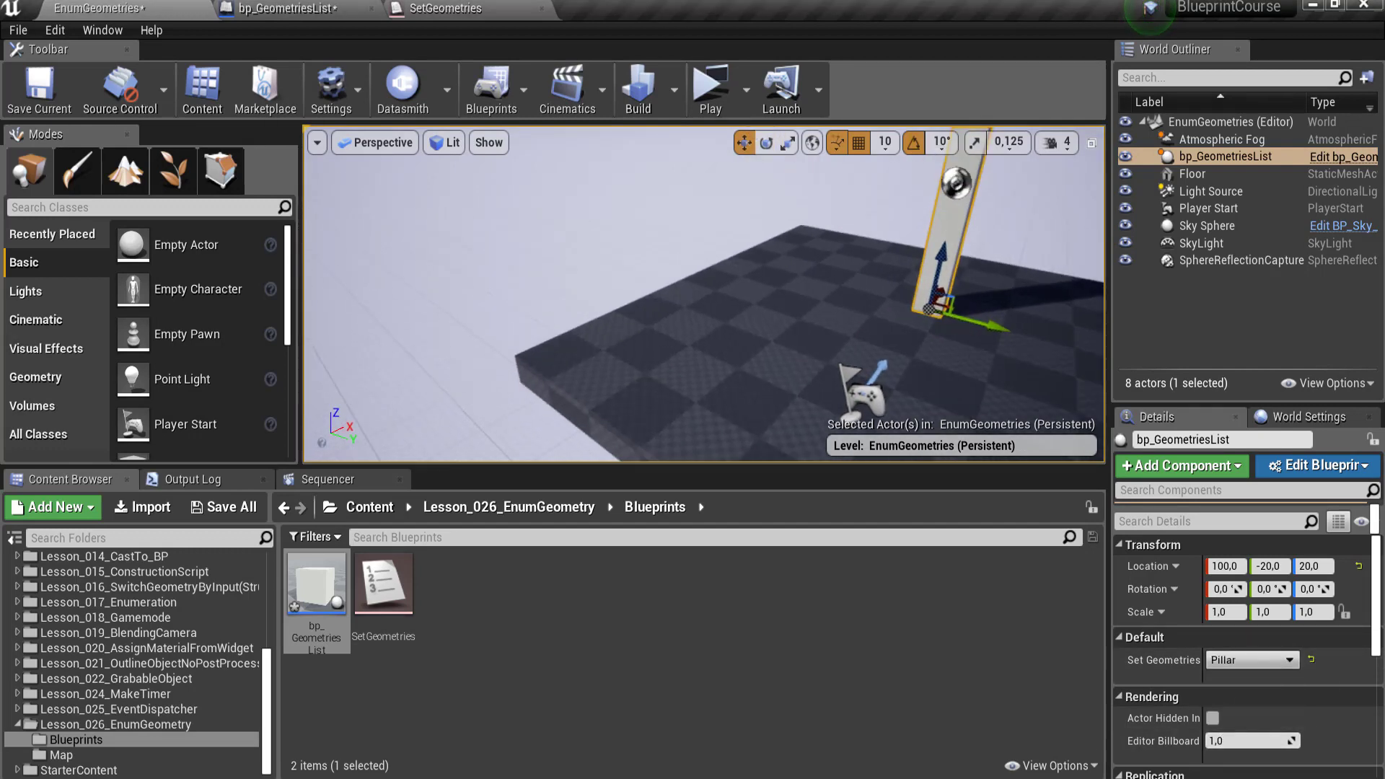
drag(316, 584, 941, 397)
Focus on the second copy and set its Set Geometries to Torus
key(f)
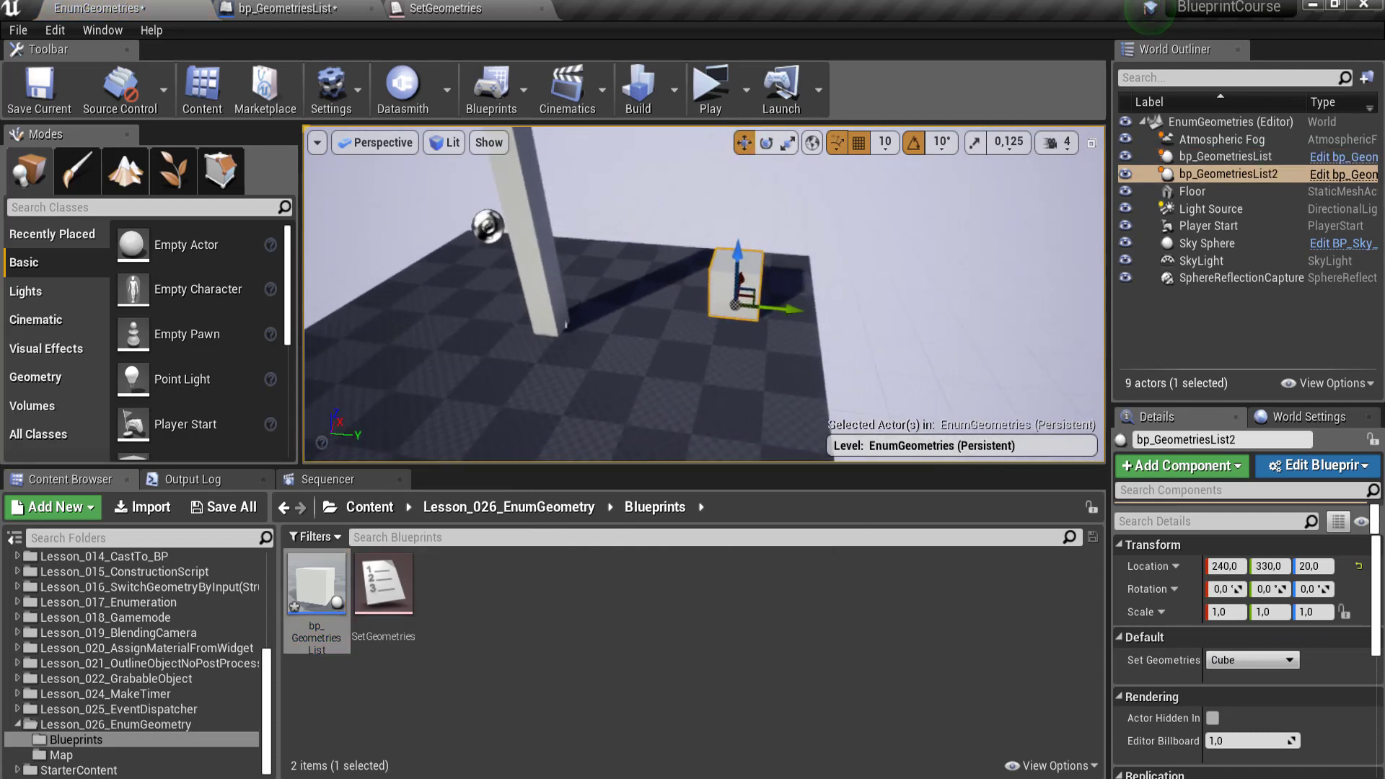
click(1234, 660)
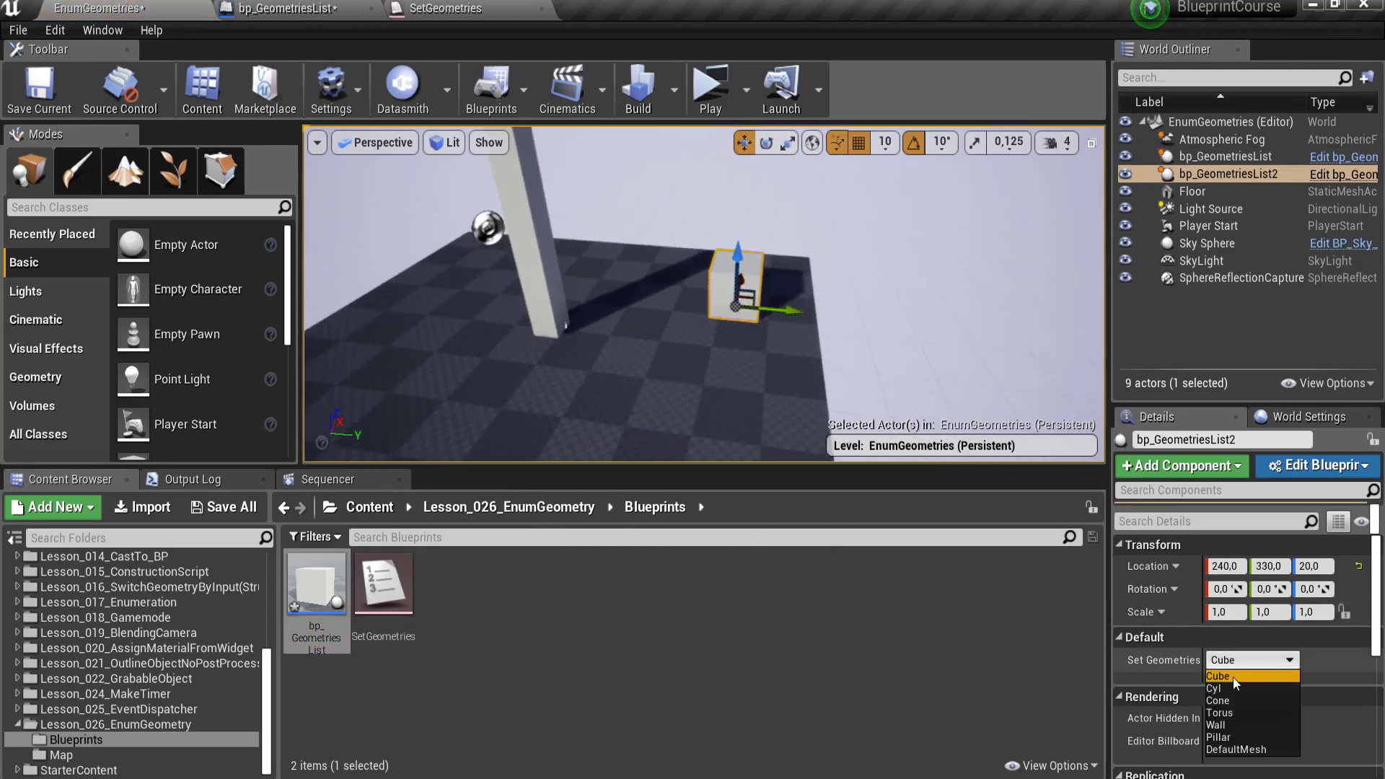
click(1219, 713)
mouse_move(740, 285)
right_down()
mouse_move(668, 289)
mouse_move(721, 289)
right_up()
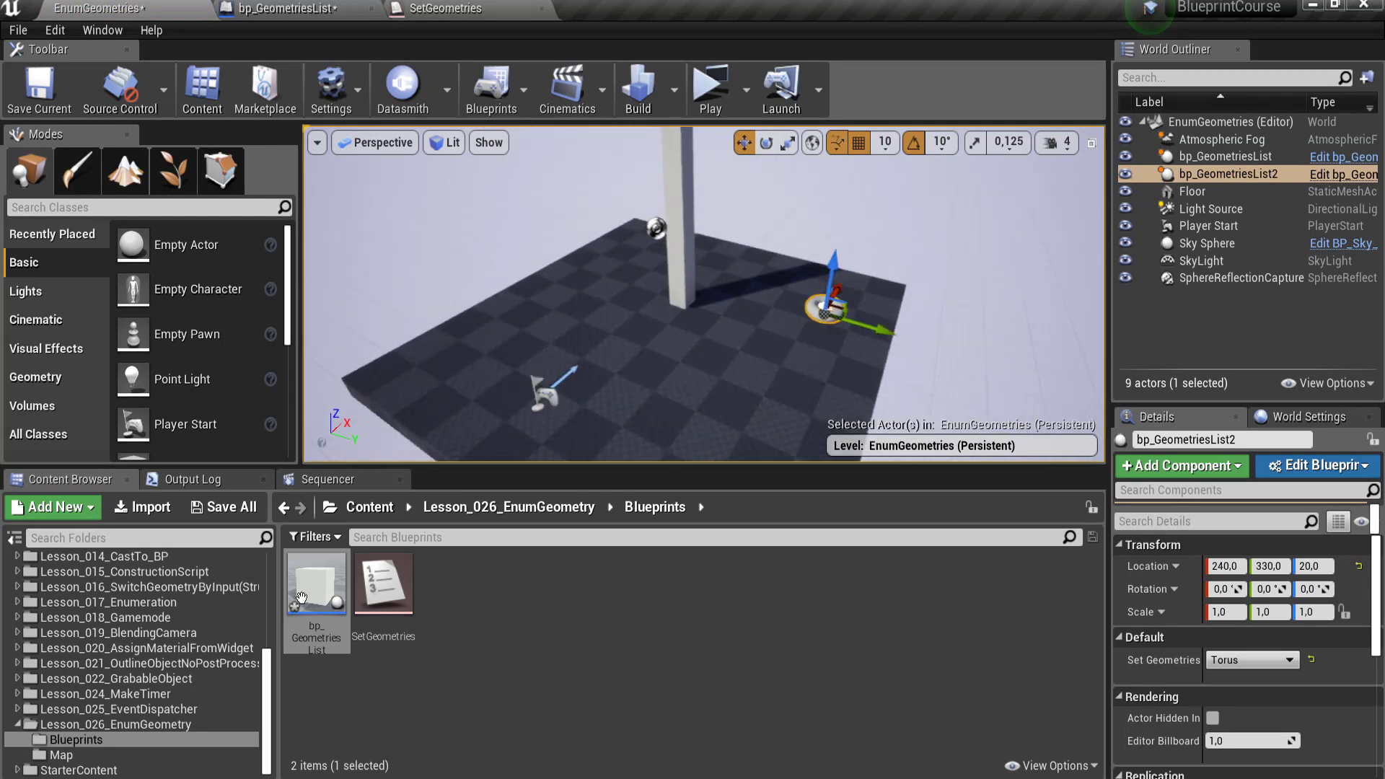
Place more bp_GeometriesList copies and set them to Wall, Cone and Torus
drag(318, 584, 545, 311)
click(1267, 660)
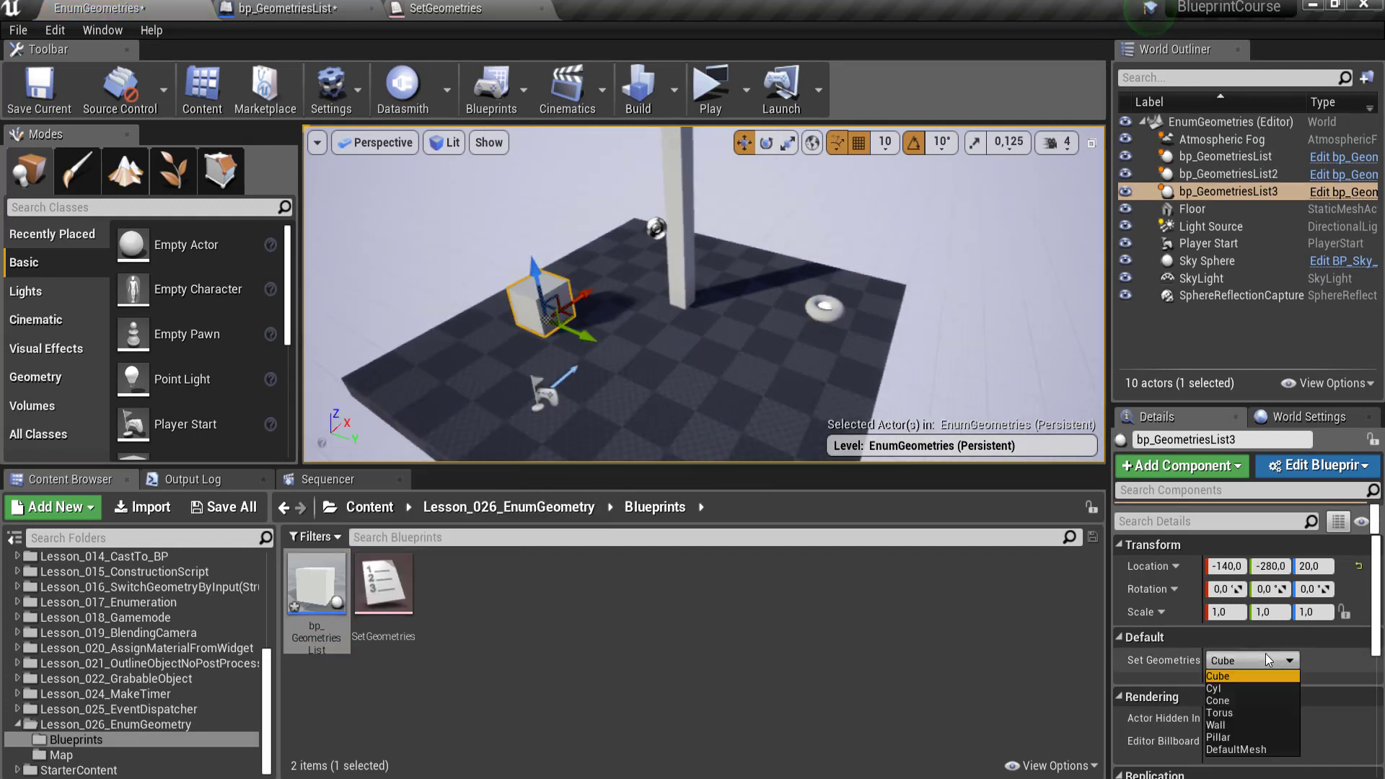
click(1239, 725)
drag(317, 584, 693, 375)
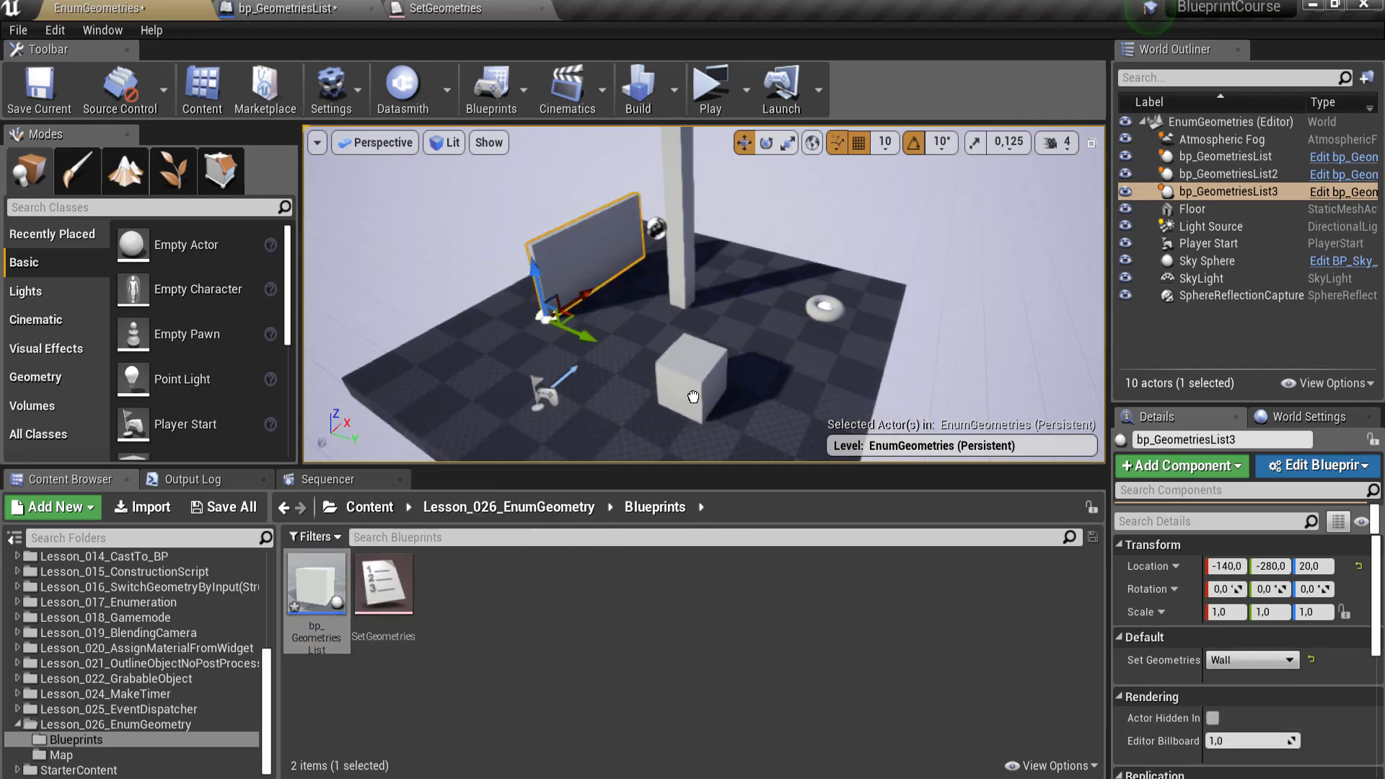
click(1237, 660)
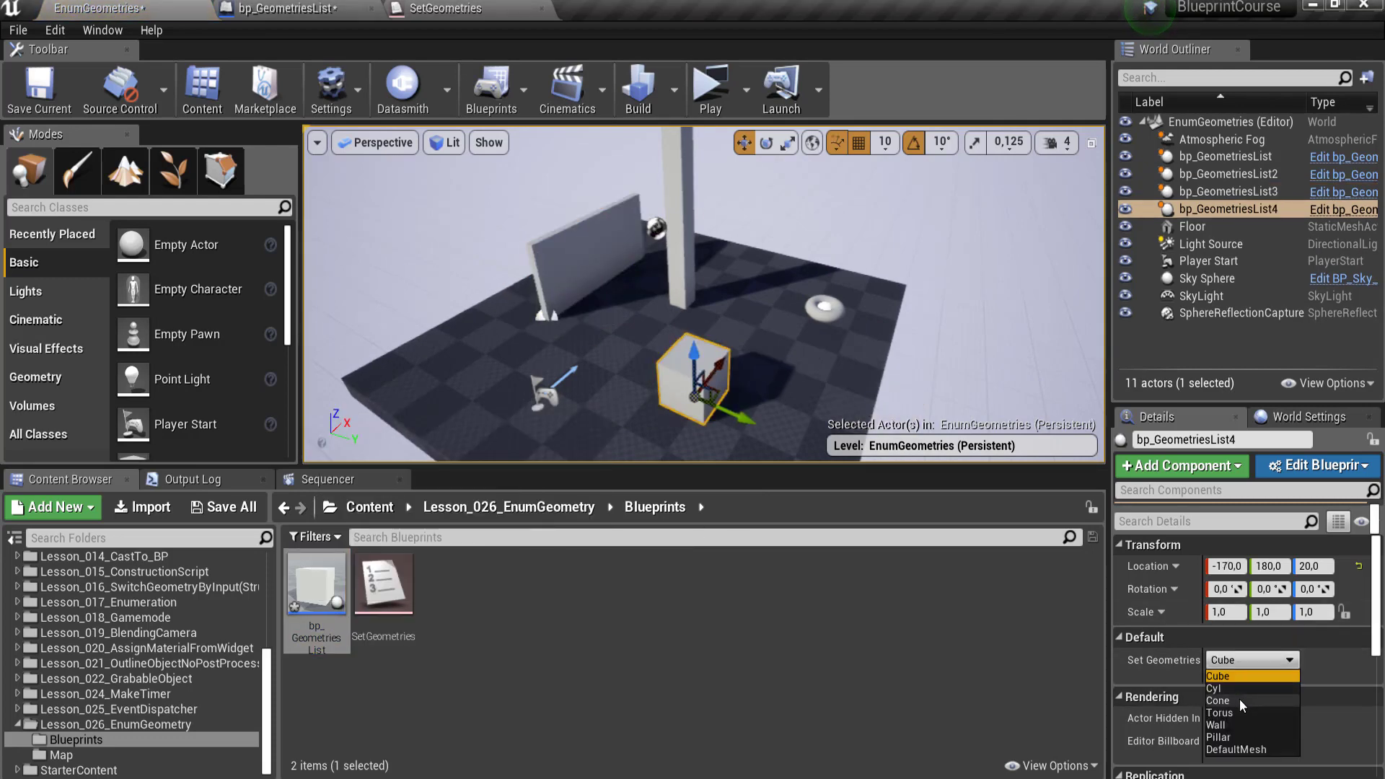
click(1241, 703)
drag(693, 347, 730, 295)
click(1252, 660)
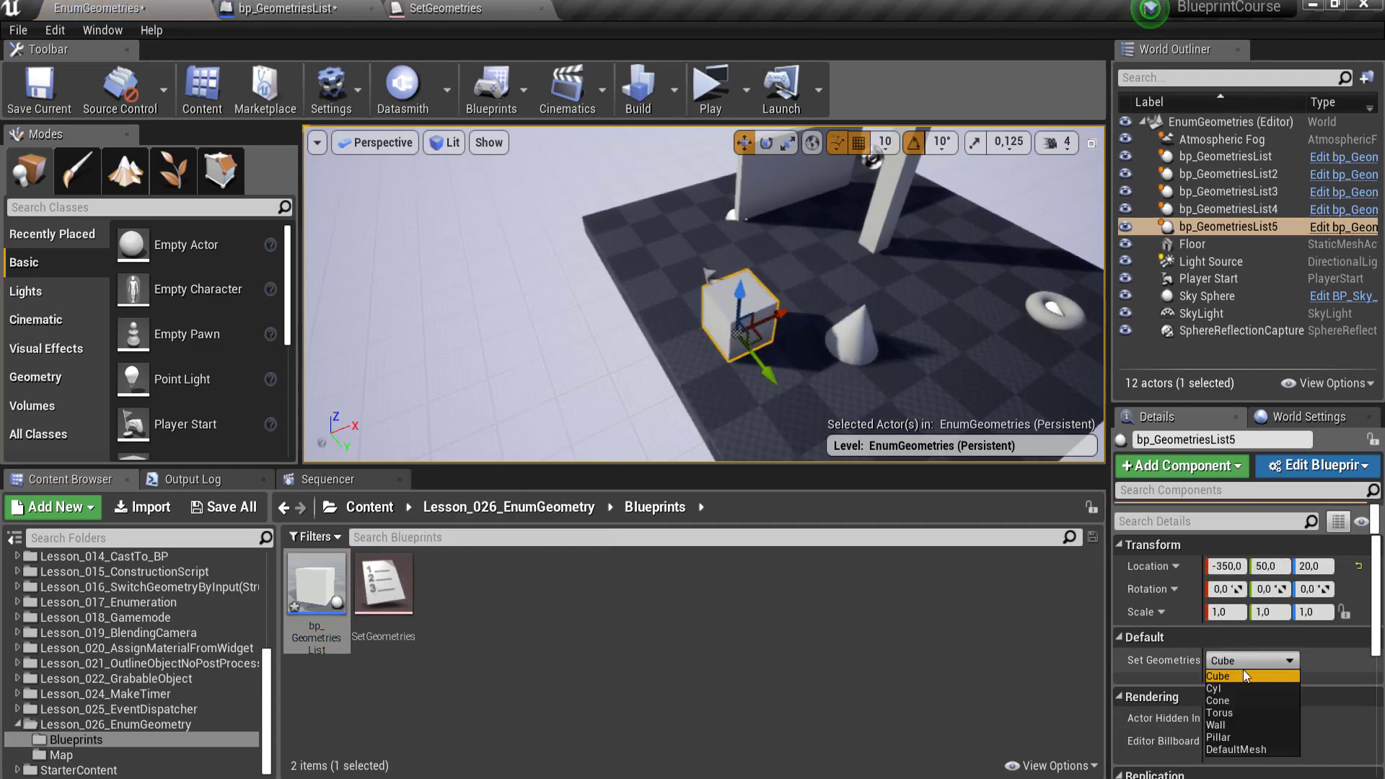
click(1230, 714)
drag(692, 347, 671, 324)
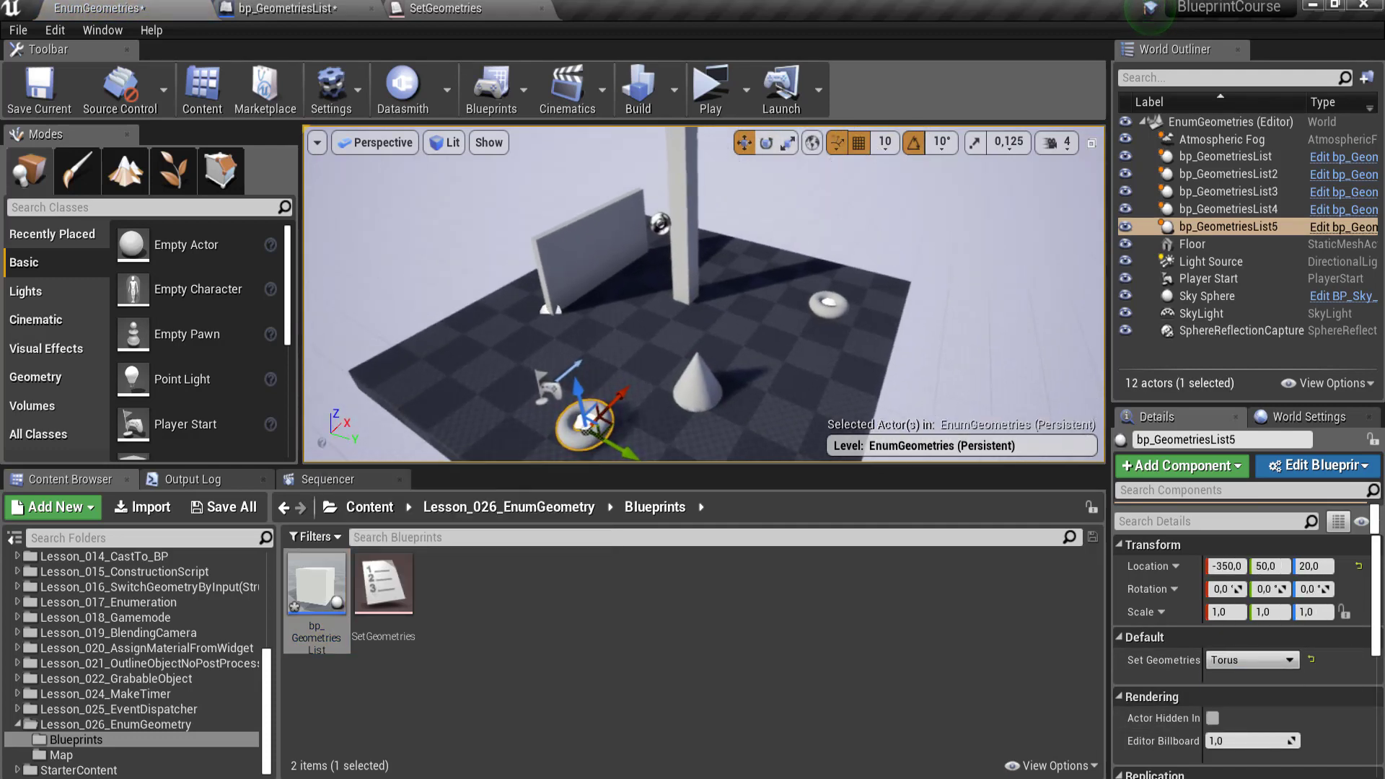
mouse_move(693, 346)
right_down()
mouse_move(696, 361)
mouse_move(688, 339)
right_up()
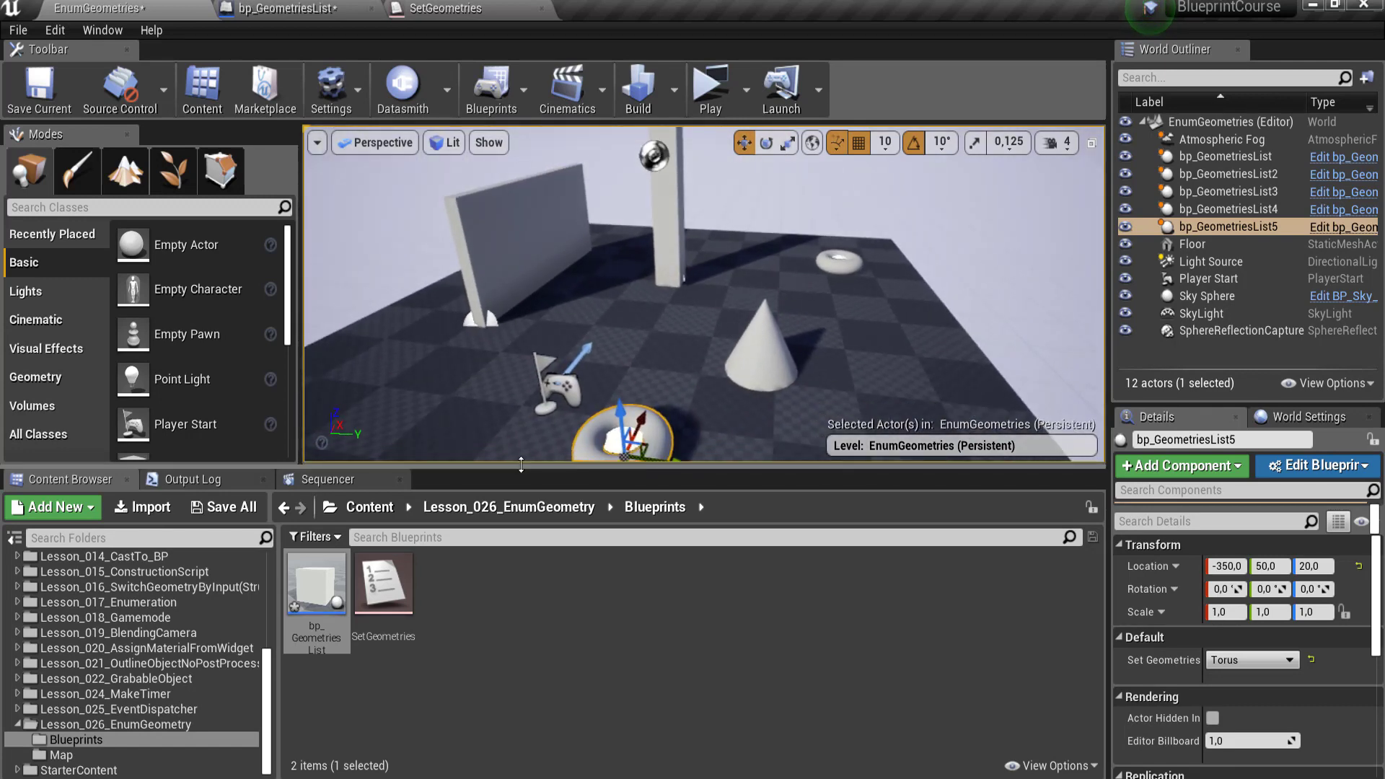
drag(539, 469, 539, 620)
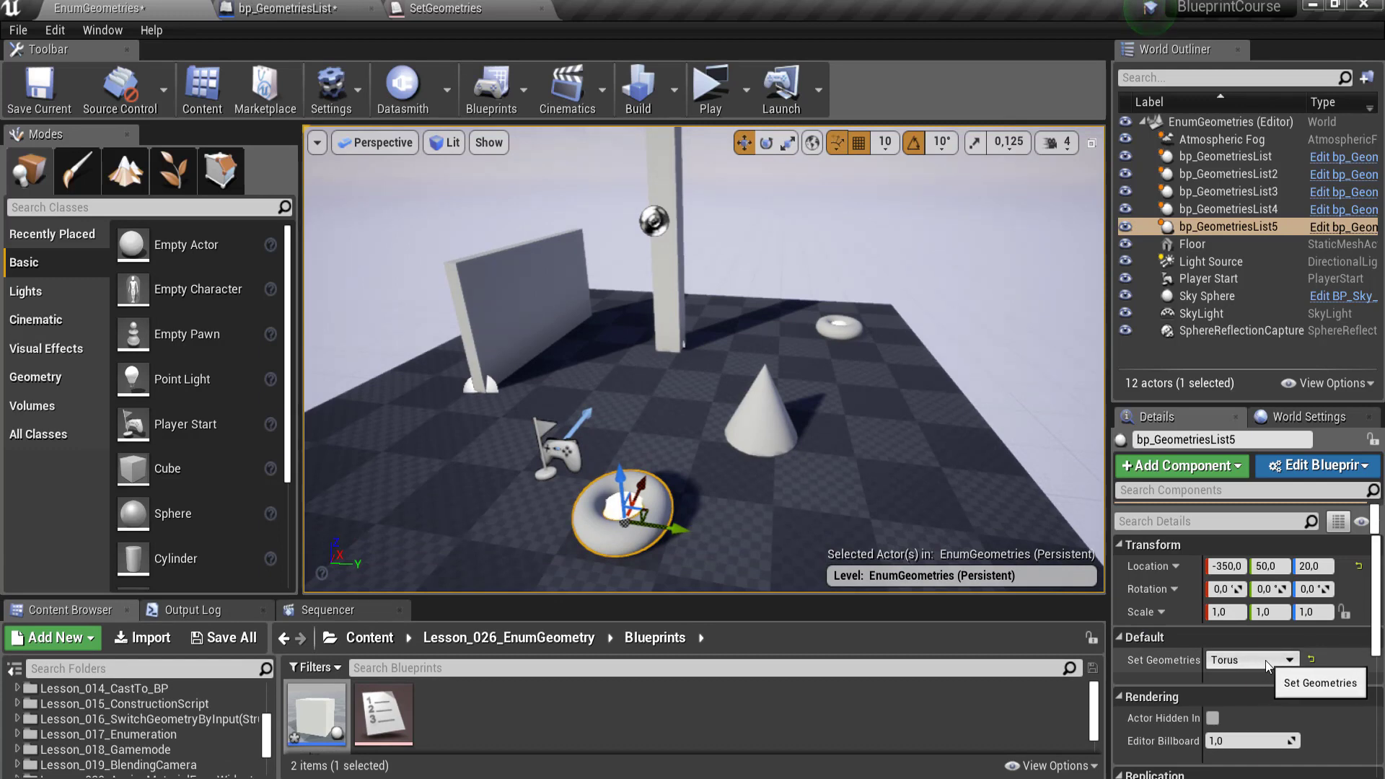
right_drag(693, 361, 733, 373)
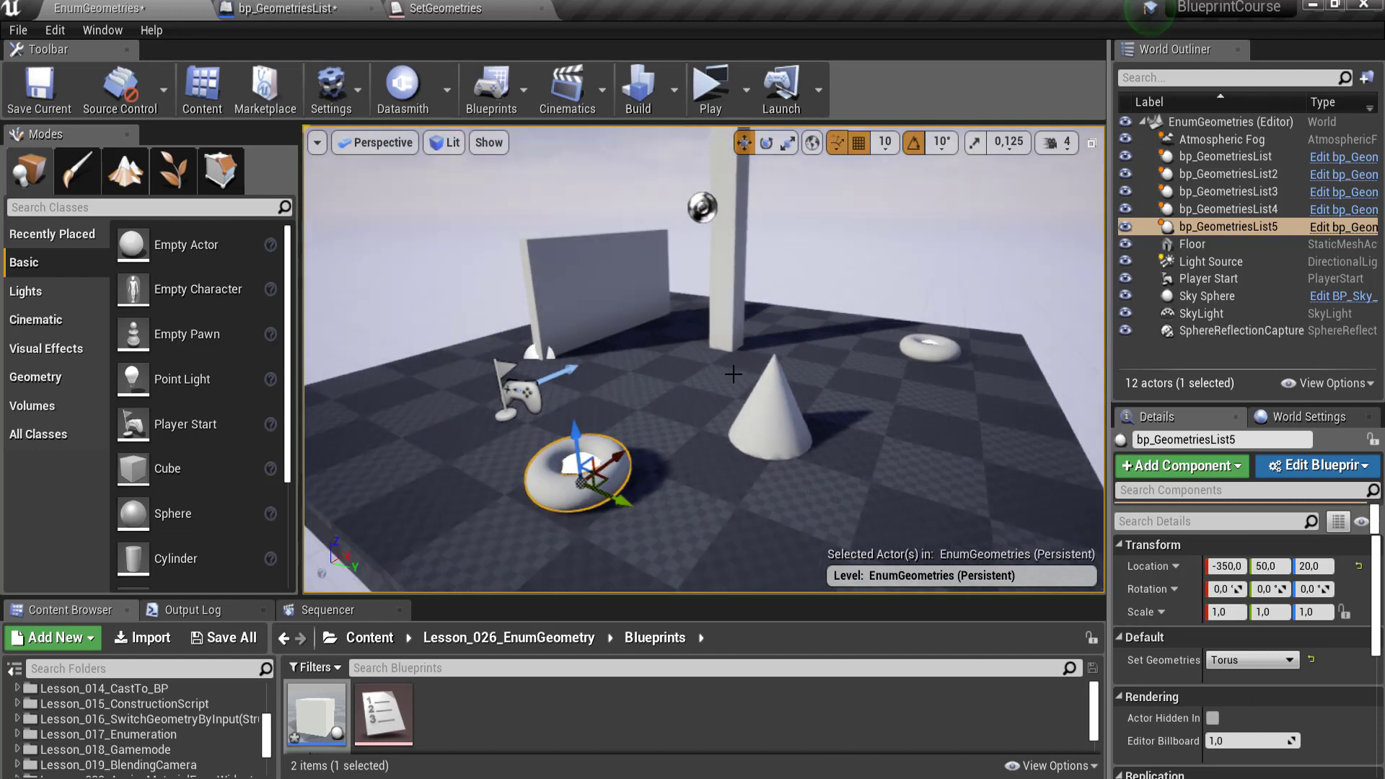